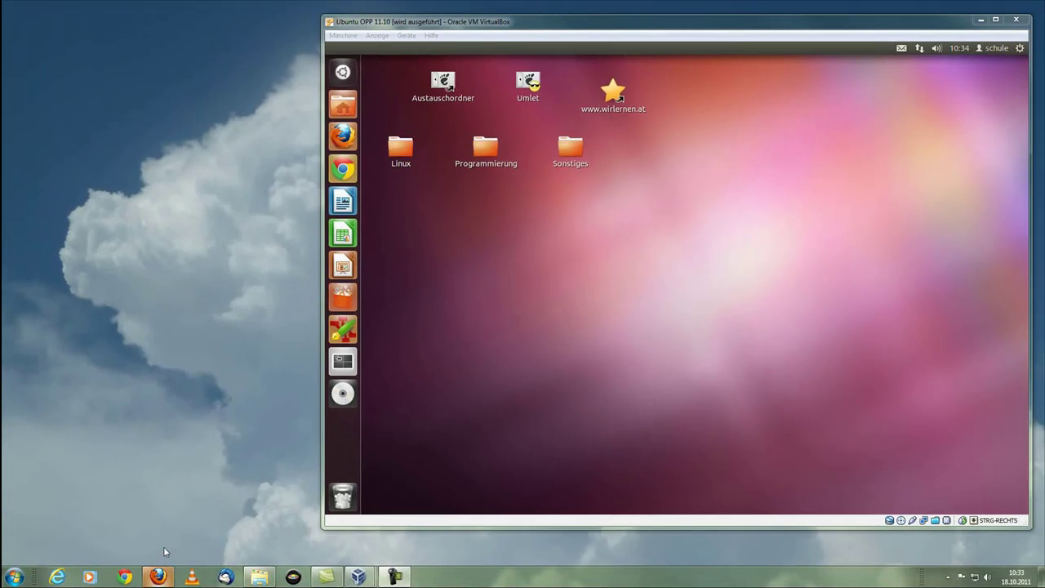
Narrow host Firefox to the left, then launch Firefox inside Ubuntu on its Ubuntu-Startseite
left_click(157, 577)
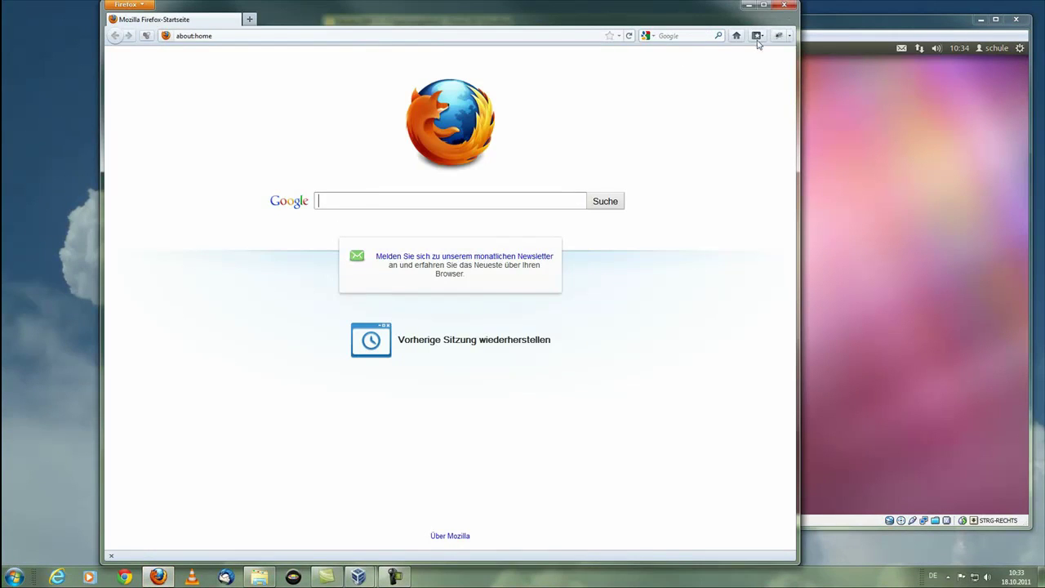
left_click_drag(699, 14, 635, 18)
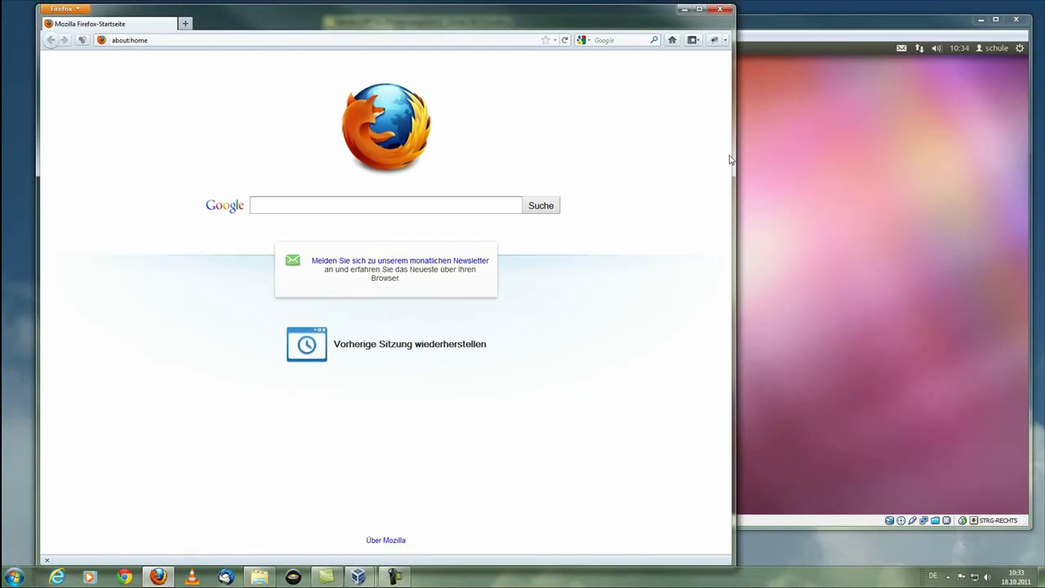
left_click_drag(674, 156, 317, 186)
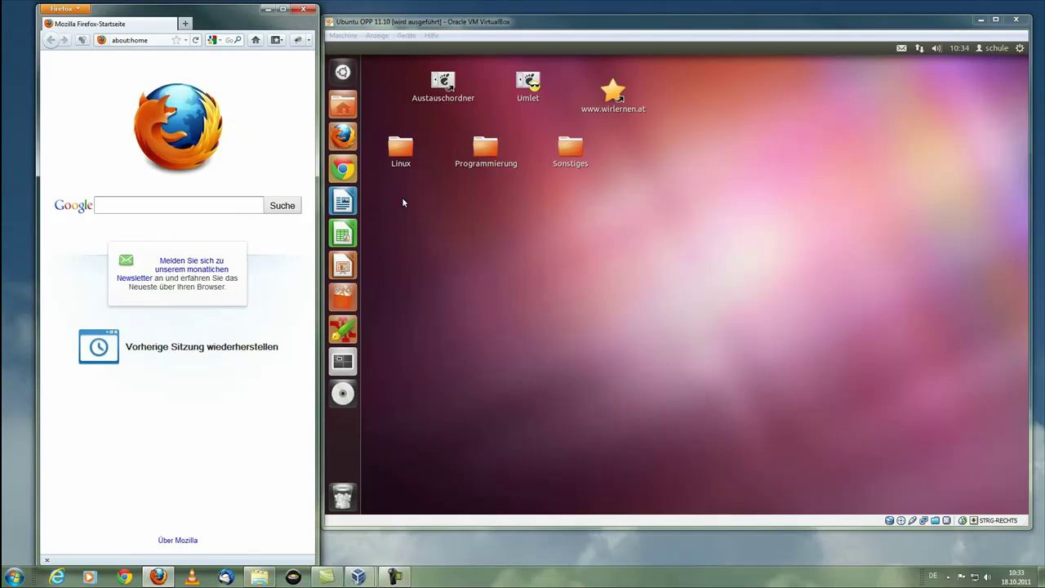
left_click(349, 143)
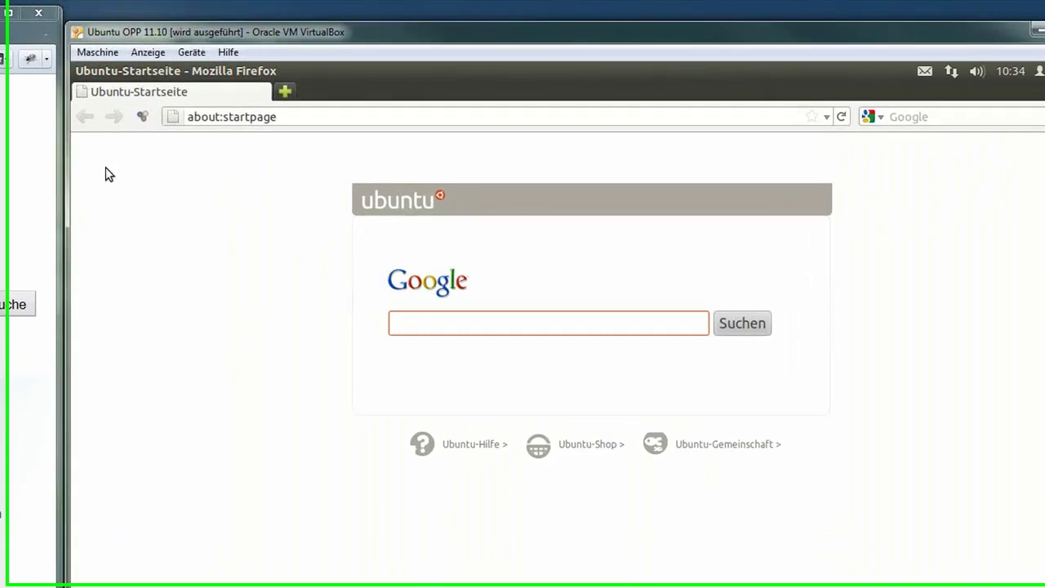
mouse_move(62, 143)
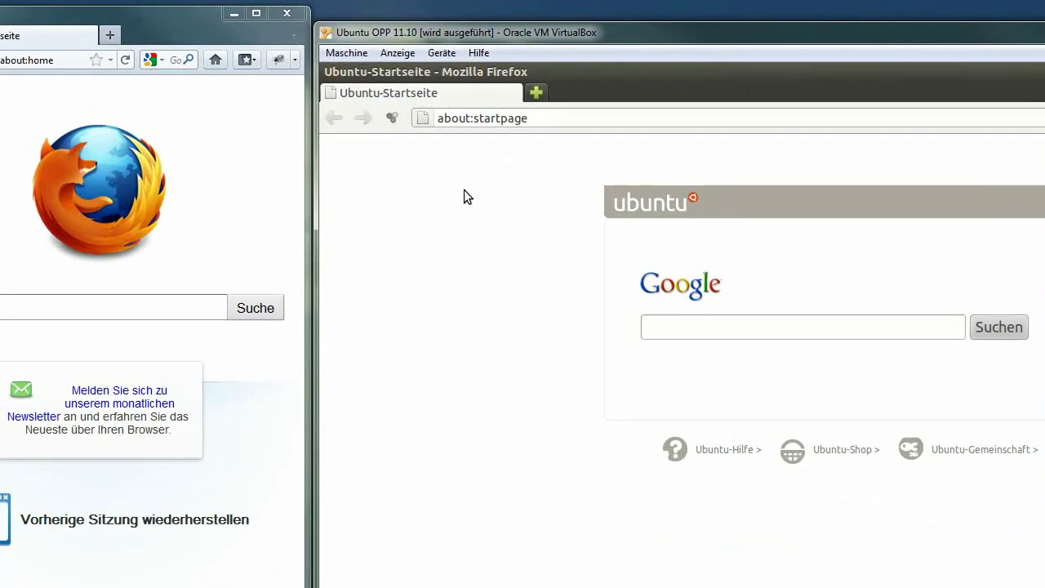
Close the Windows Firefox, then restore, move and re-maximize the Ubuntu Firefox window
left_click(286, 14)
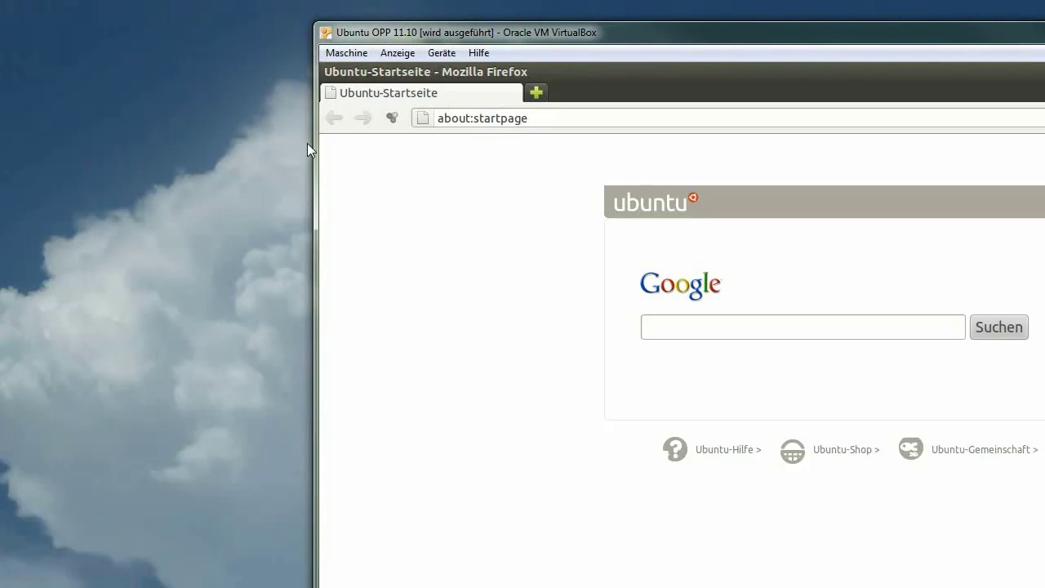
mouse_move(408, 73)
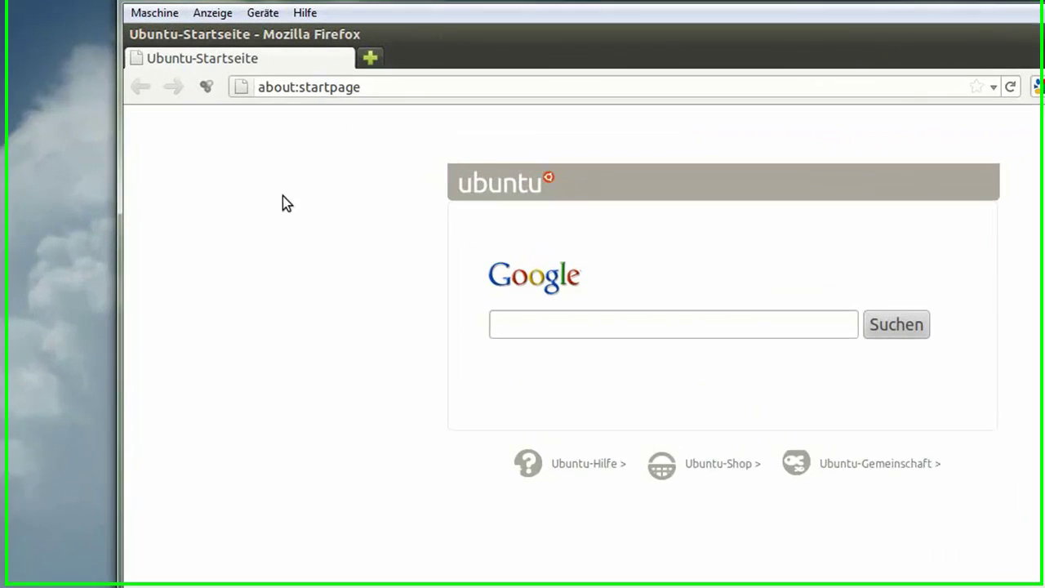
mouse_move(268, 35)
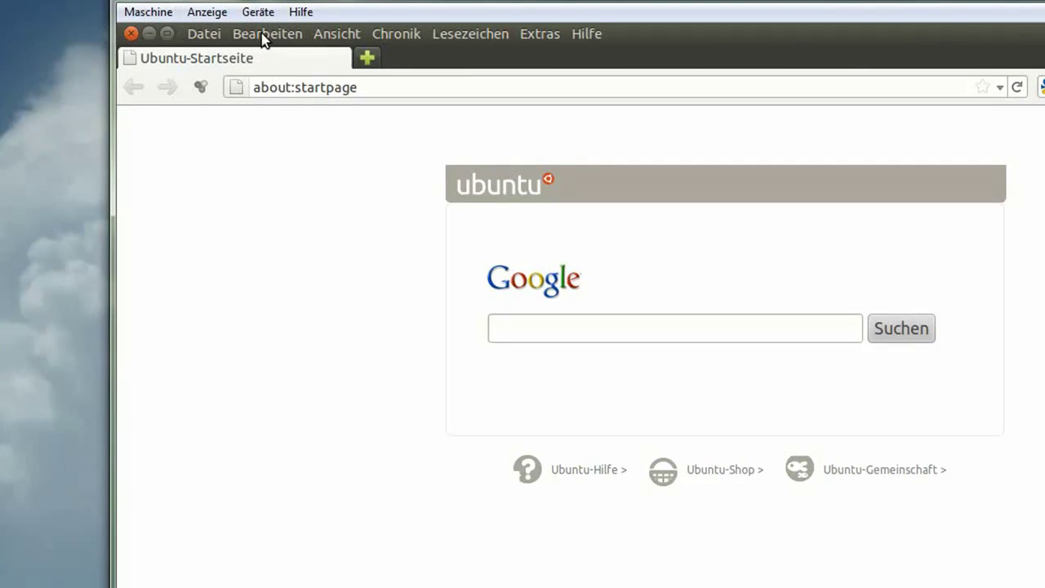
left_click(166, 34)
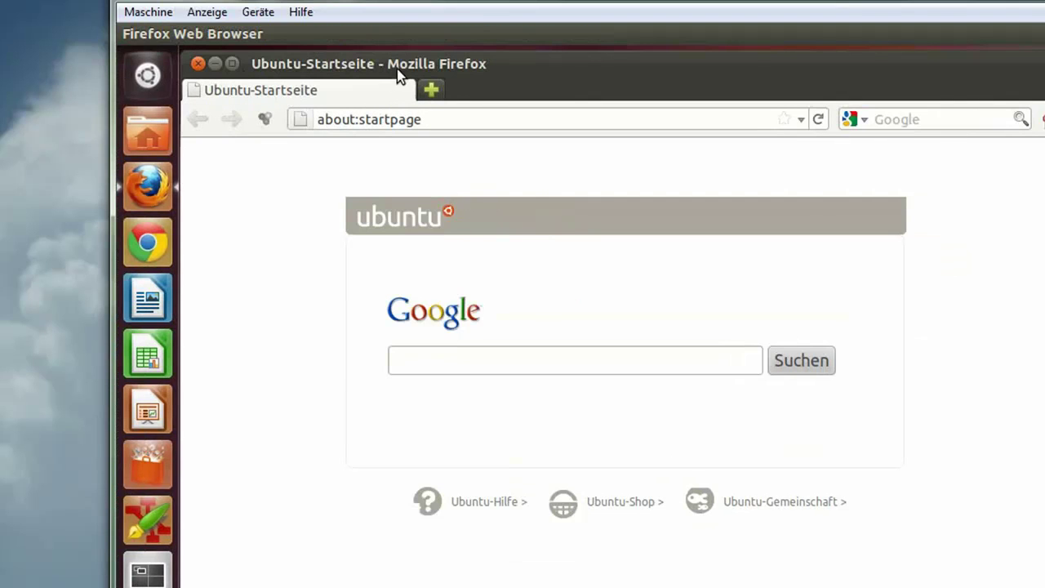
left_click_drag(401, 74, 541, 56)
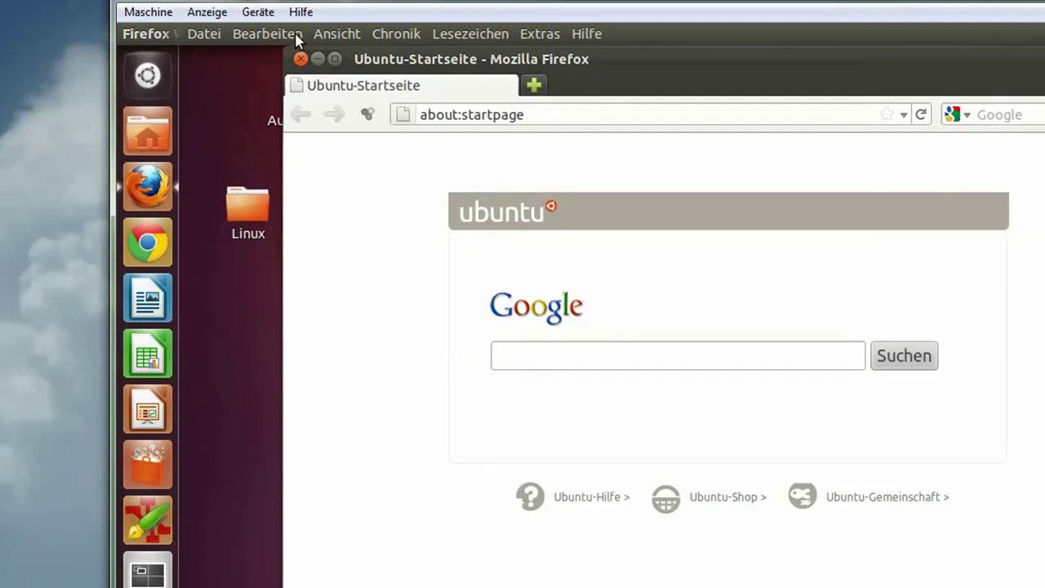
left_click(335, 59)
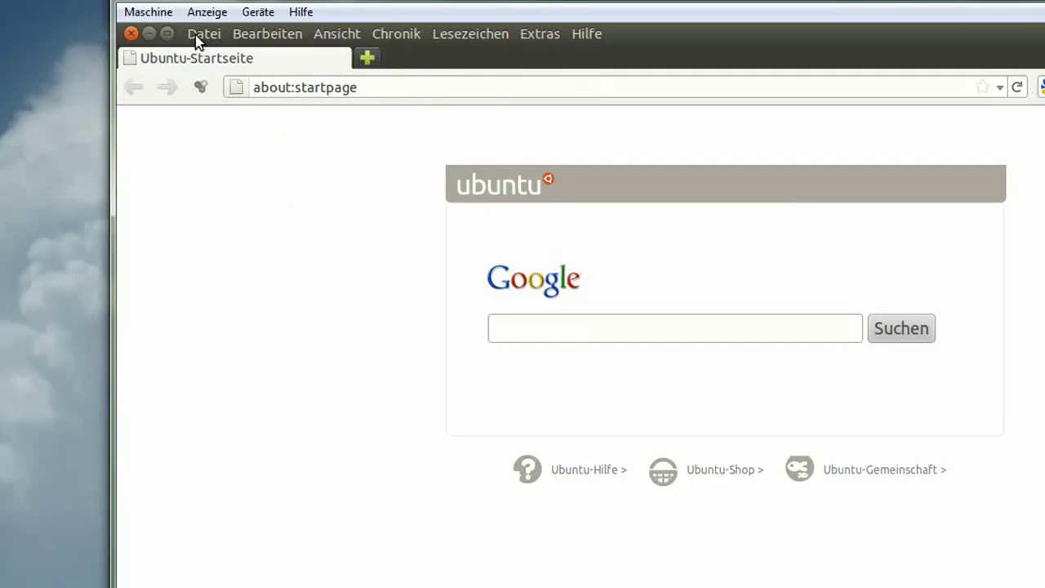
Browse the Ubuntu Firefox menus, view and close Bearbeiten > Einstellungen, then close Firefox
left_click(204, 34)
mouse_move(259, 32)
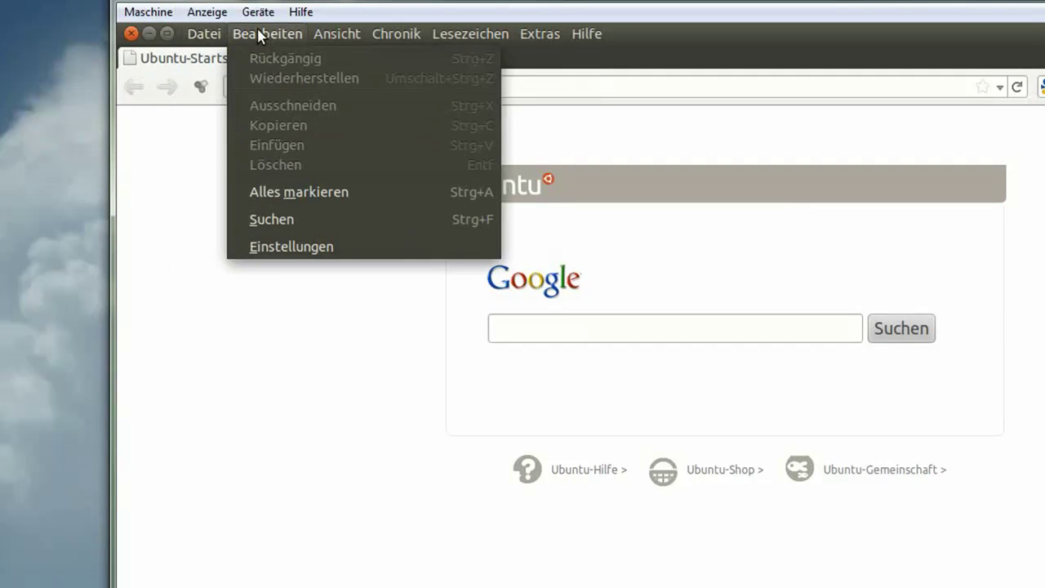
left_click(289, 252)
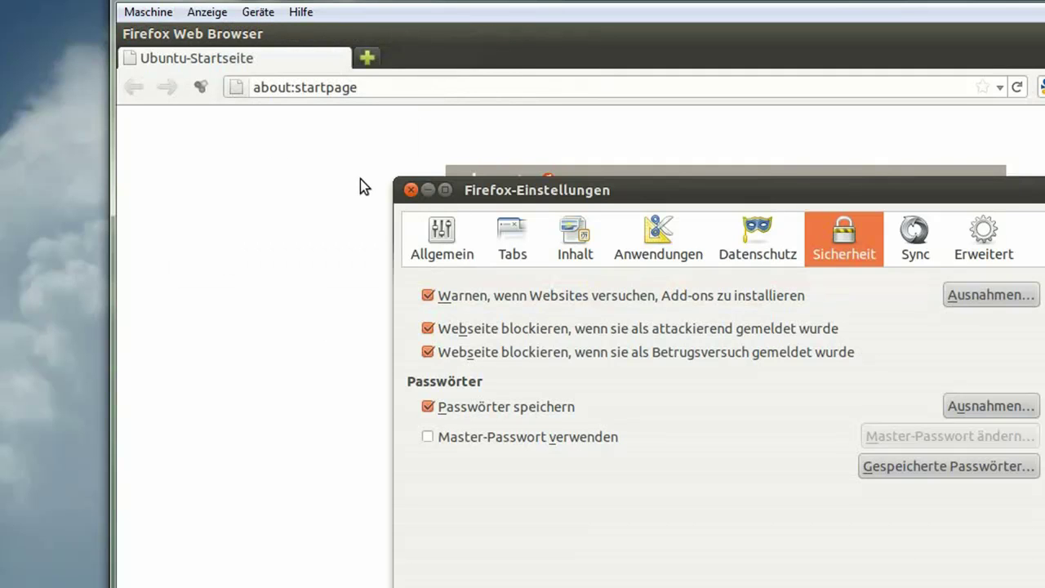
left_click(411, 190)
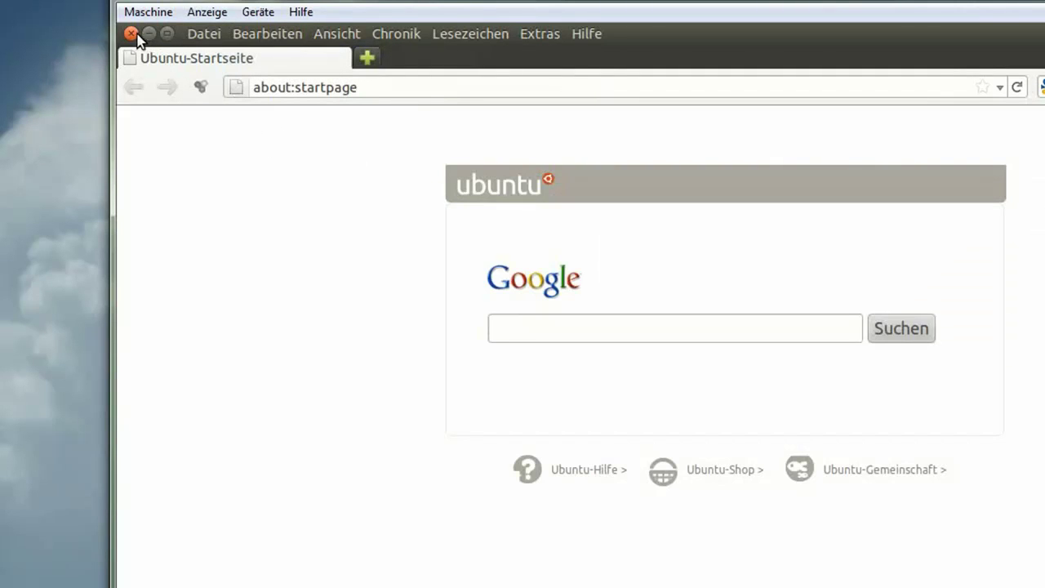
left_click(133, 35)
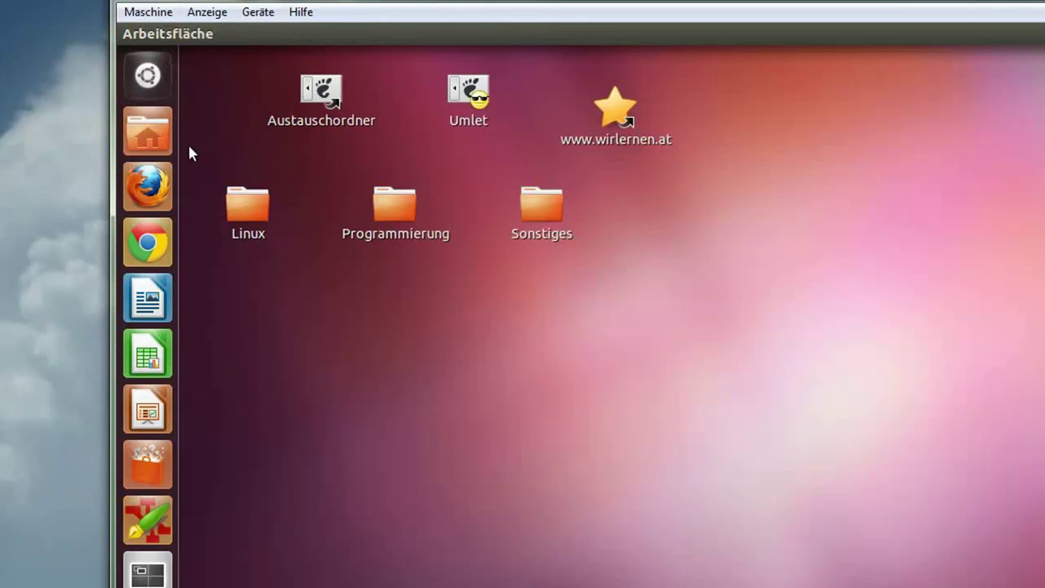
Launch Writer on blank Unbenannt 1, browse its Datei and Hilfe menus, then minimize it
left_click(152, 302)
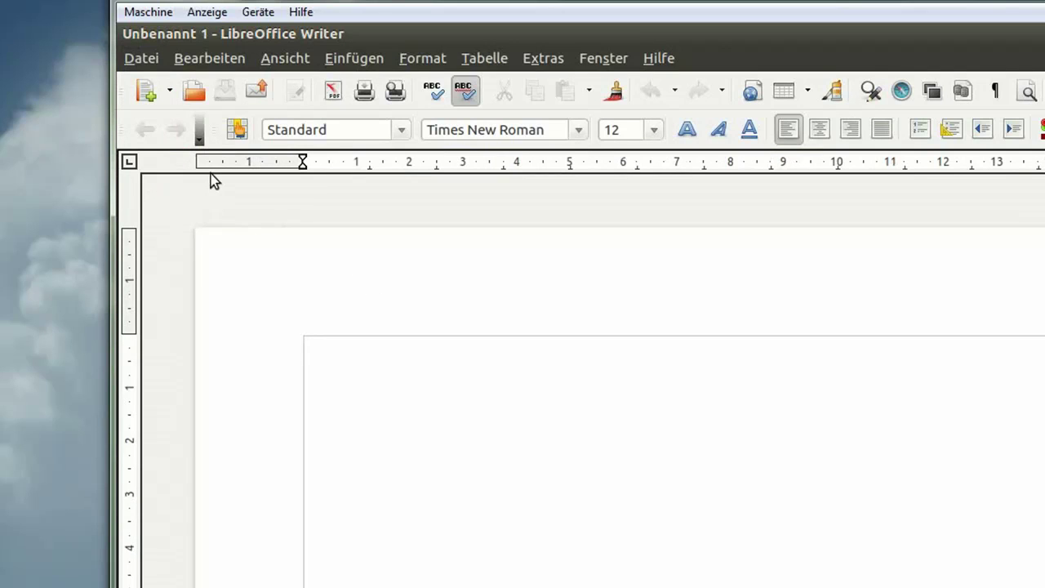
mouse_move(162, 39)
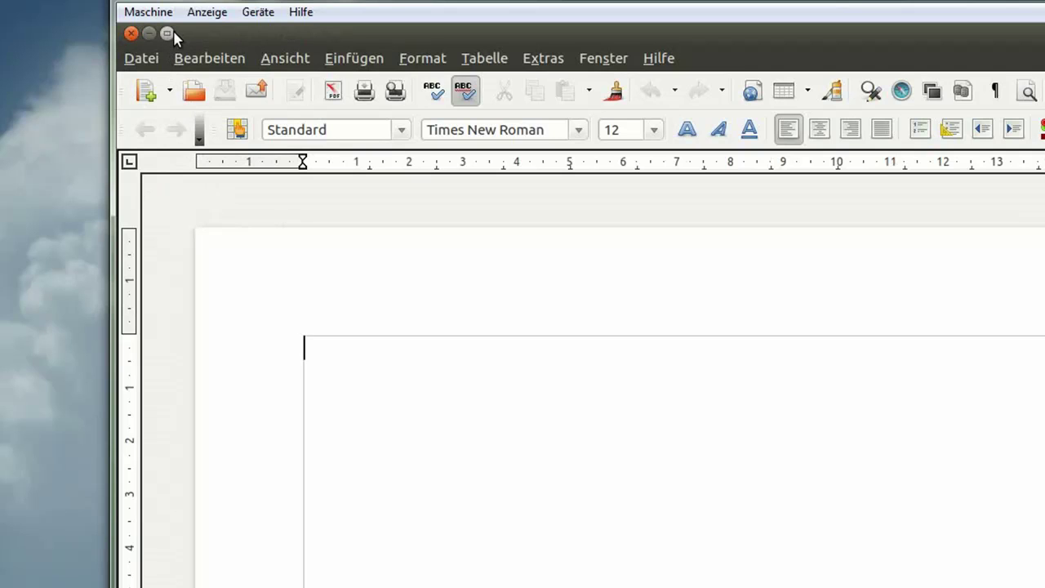
left_click(141, 58)
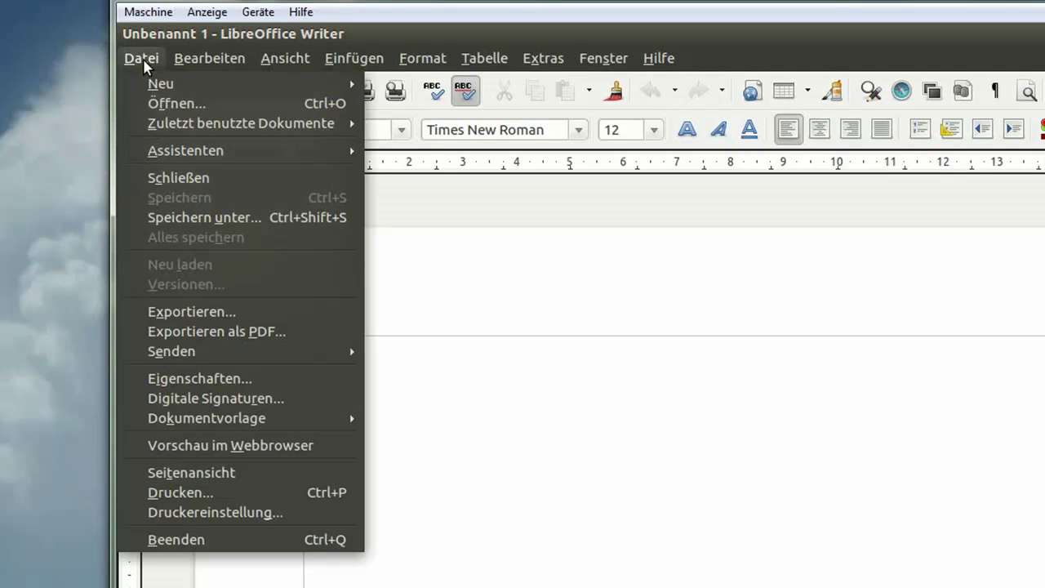
key("Escape")
left_click(343, 58)
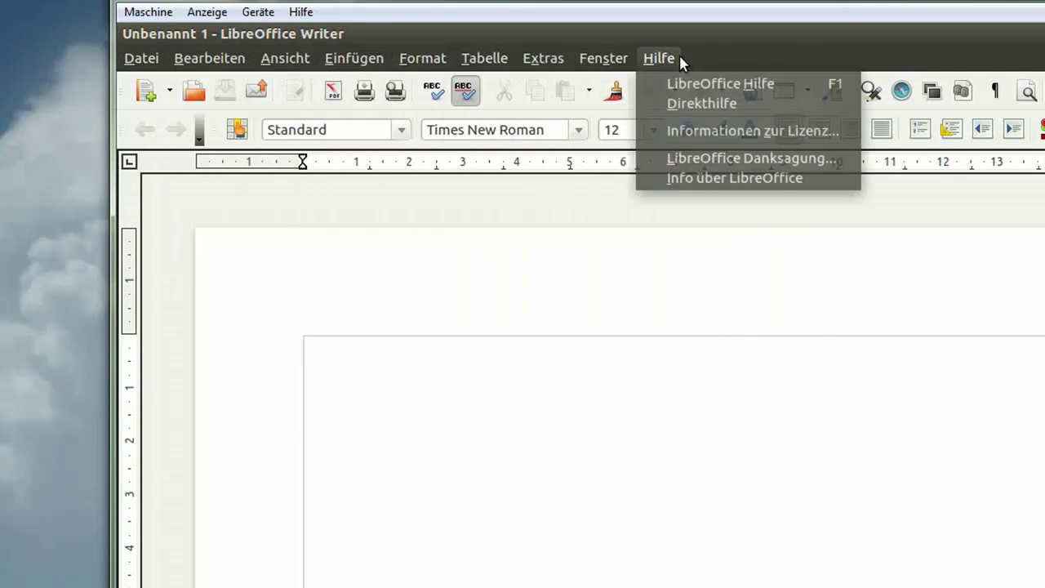
left_click(356, 300)
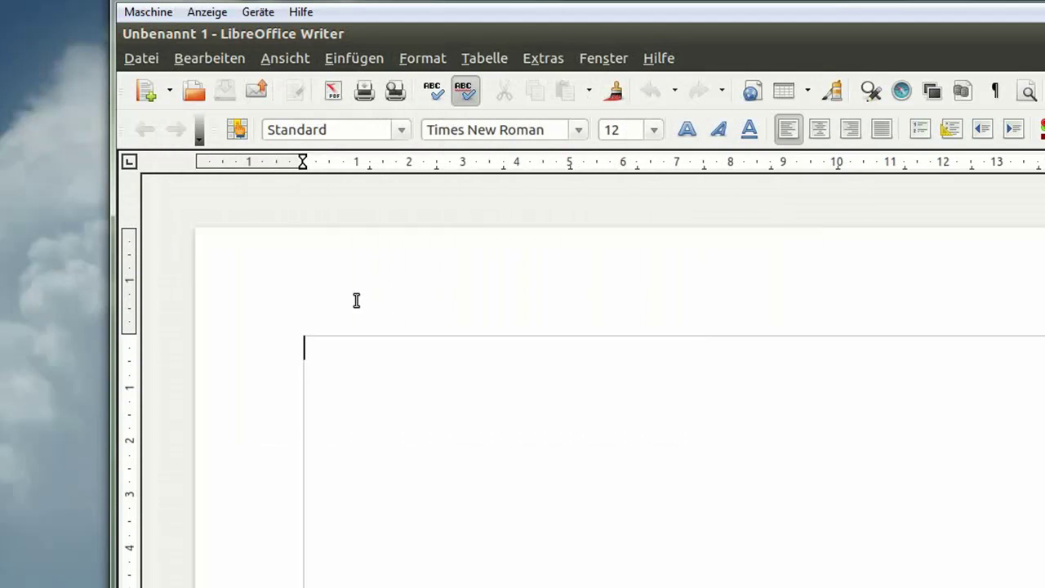
left_click(149, 34)
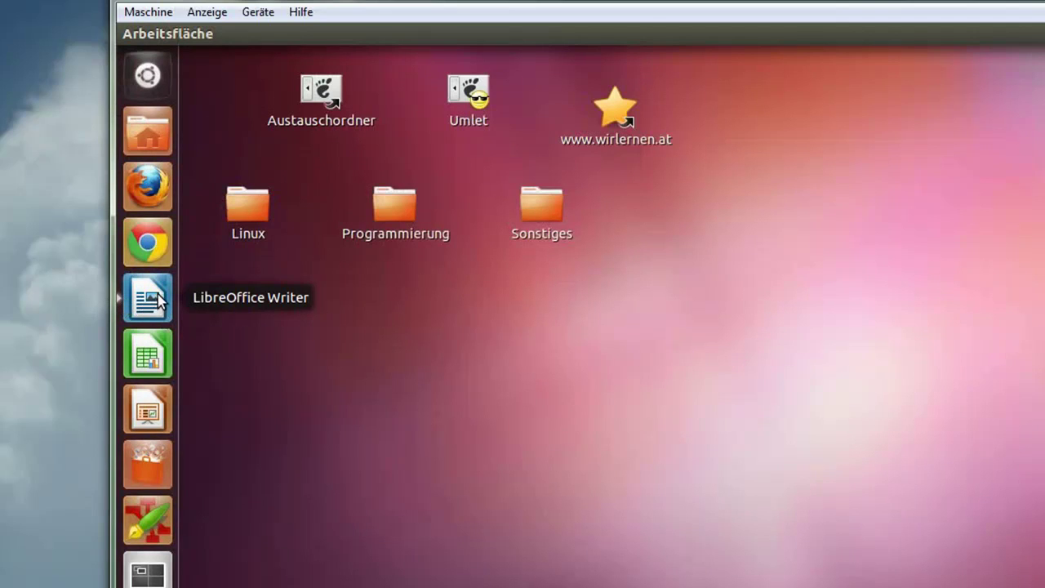
Launch Google Chrome from the Unity launcher onto its most-visited new tab page
left_click(155, 243)
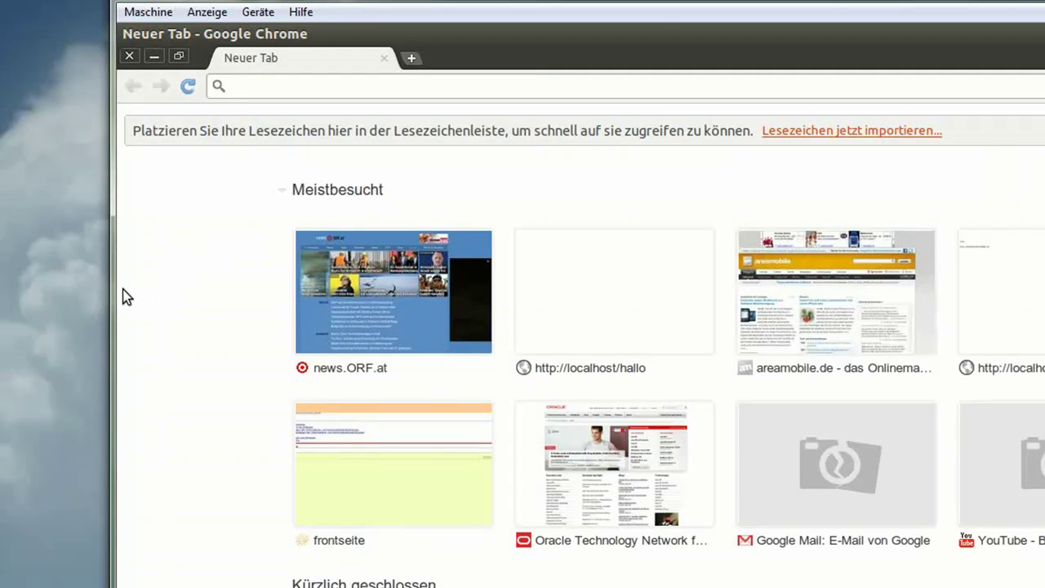
mouse_move(118, 351)
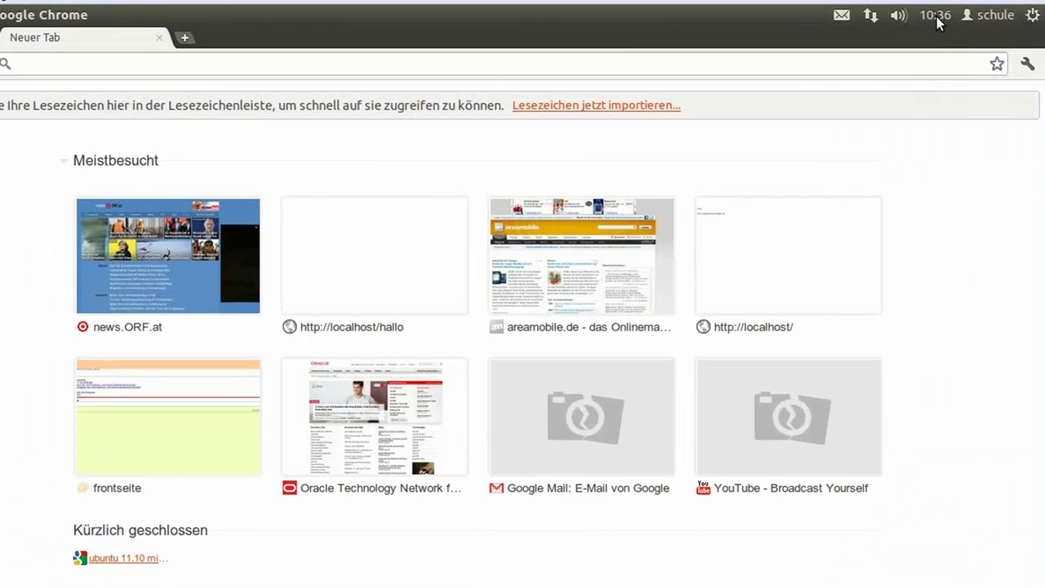
Show today's calendar from the panel clock, then the sound, user and gear system menus
left_click(959, 48)
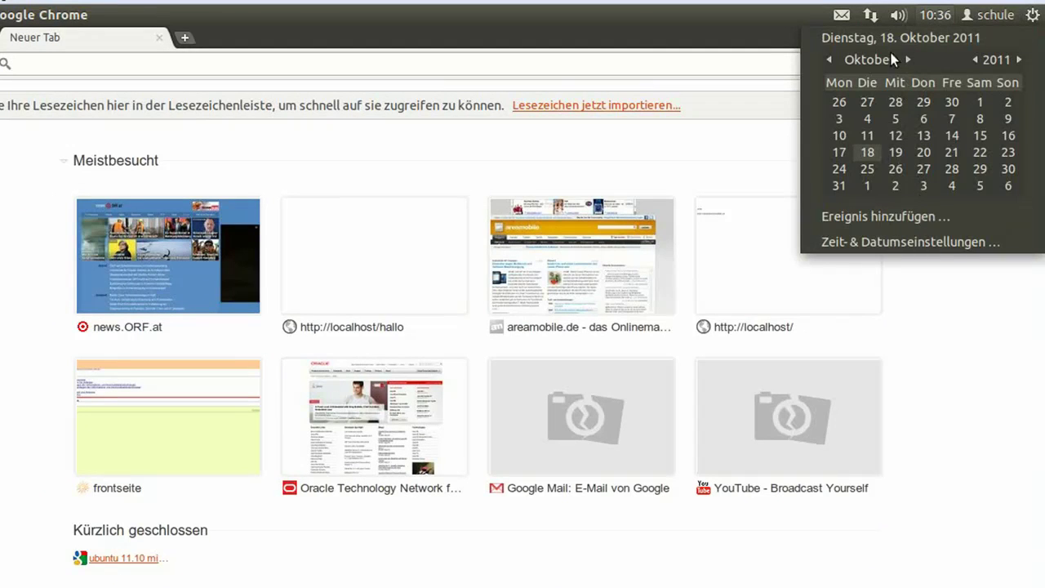
mouse_move(899, 16)
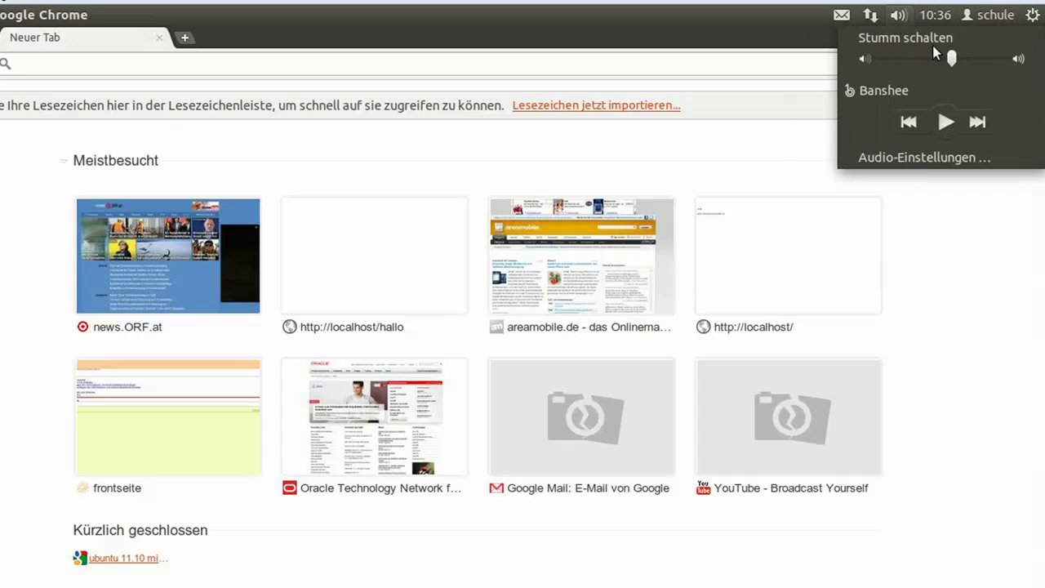
mouse_move(1003, 25)
mouse_move(1032, 15)
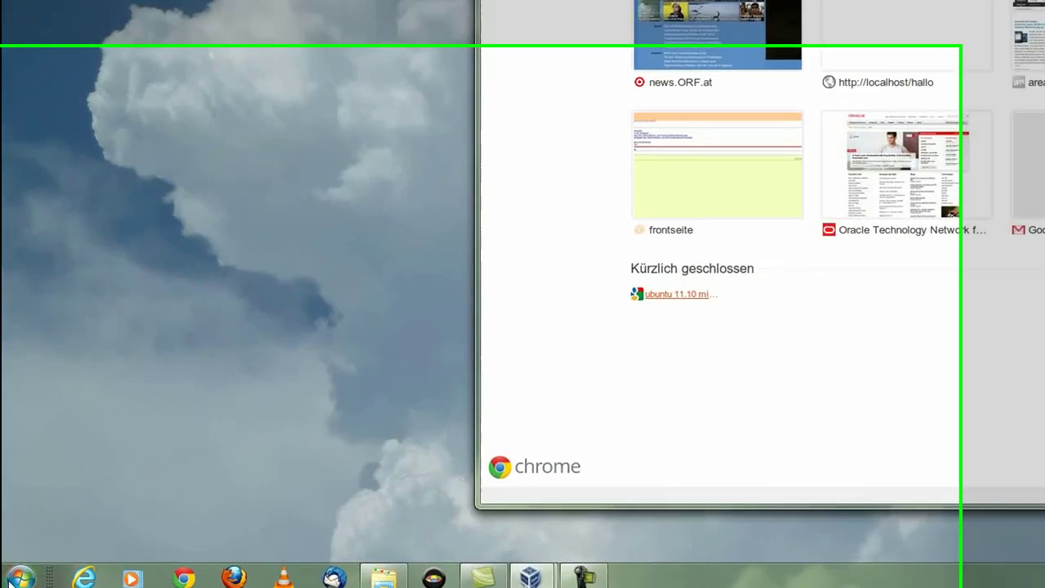
Open Systemsteuerung from the Windows Start menu beside the Ubuntu VM
left_click(14, 579)
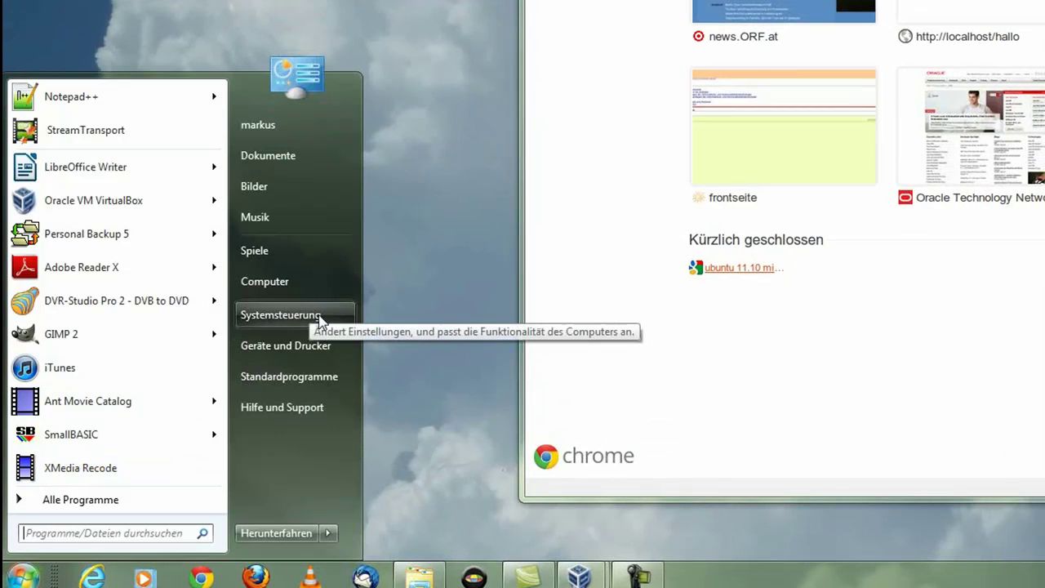
left_click(290, 318)
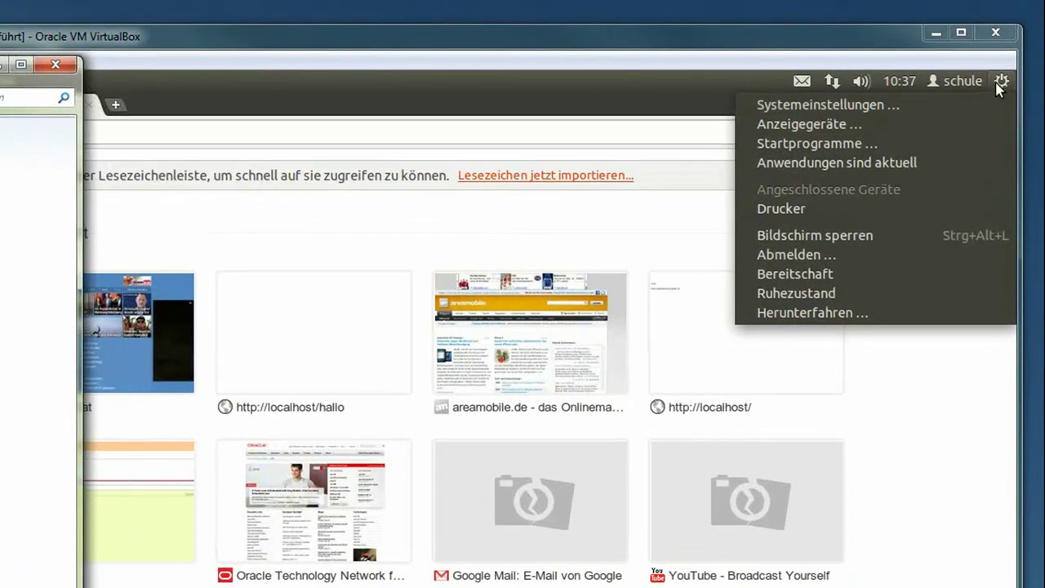
Open Ubuntu's Systemeinstellungen, minimize Chrome, view Darstellung, then return to Alle Einstellungen
mouse_move(980, 82)
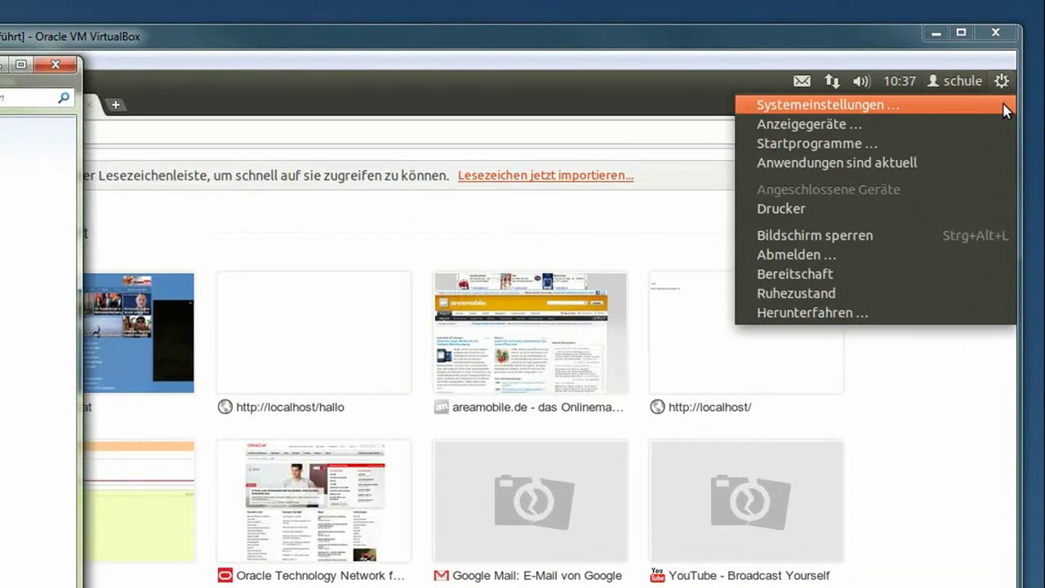
left_click(996, 106)
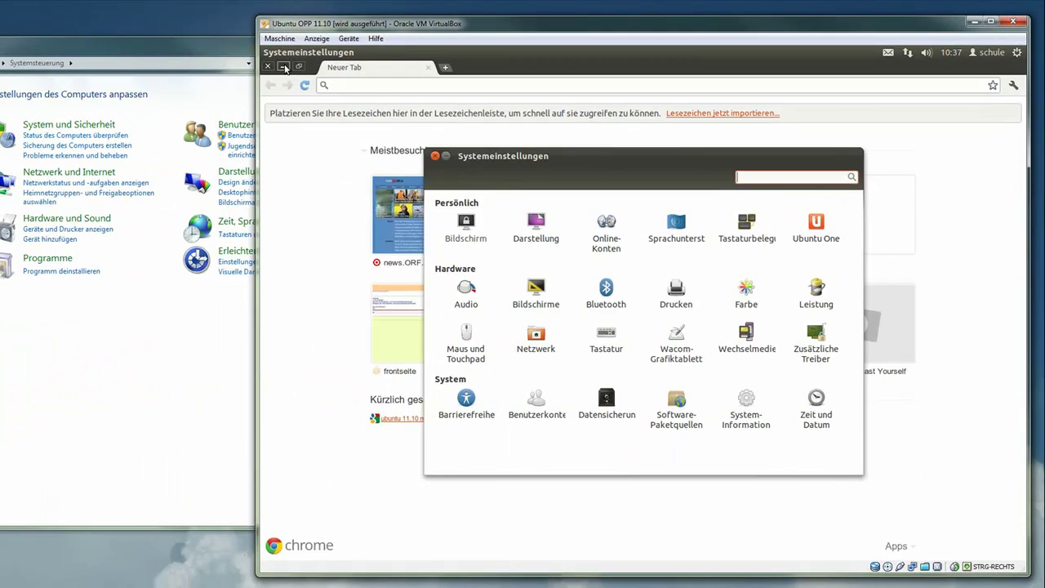
left_click(284, 67)
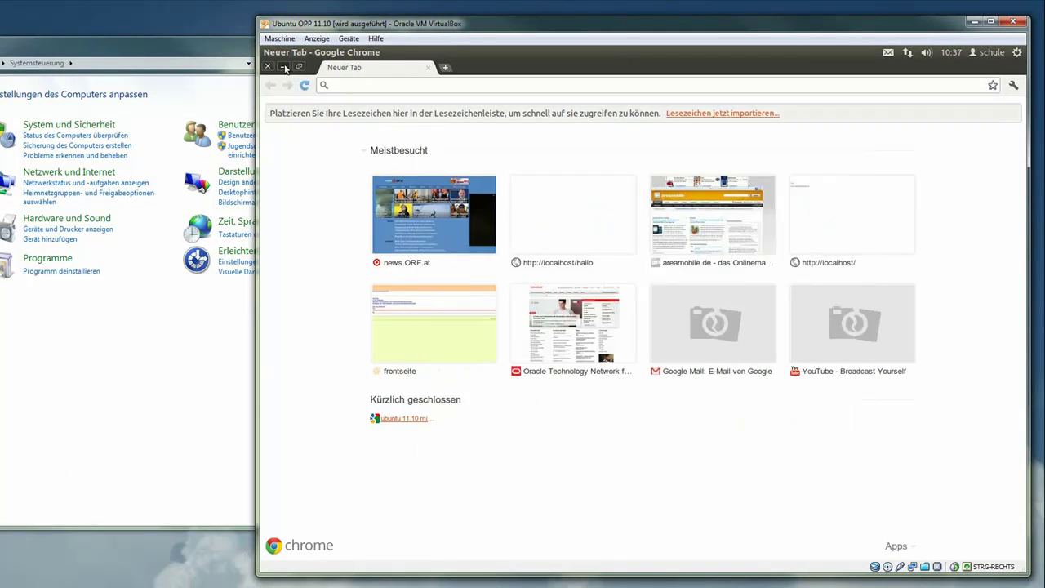
left_click_drag(574, 159, 527, 107)
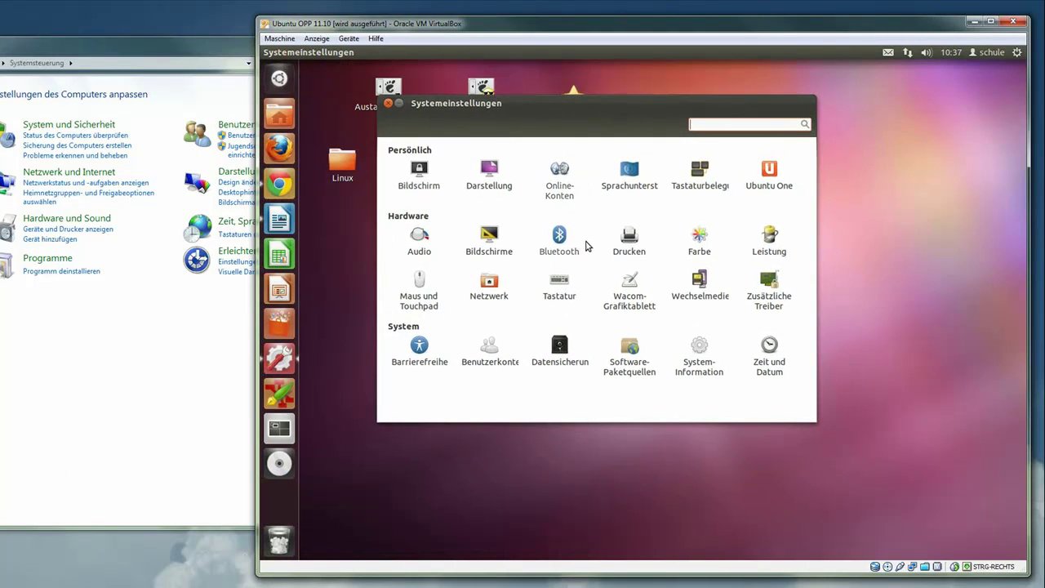
left_click(496, 176)
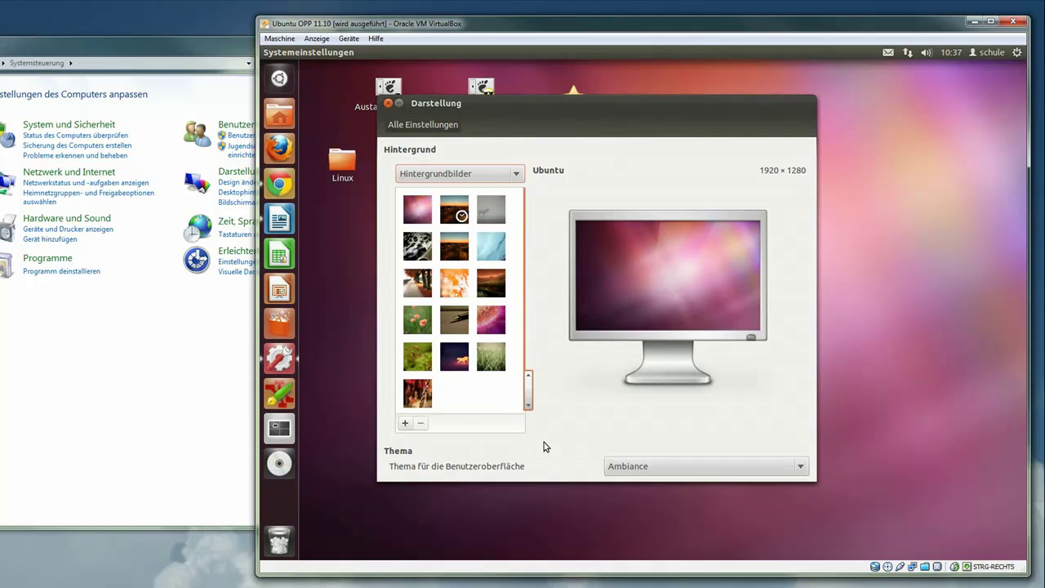
left_click(417, 128)
Compare with the Control Panel, then browse System-Information's Grafik and Vorgabe-Anwendungen pages and close it
left_click(179, 59)
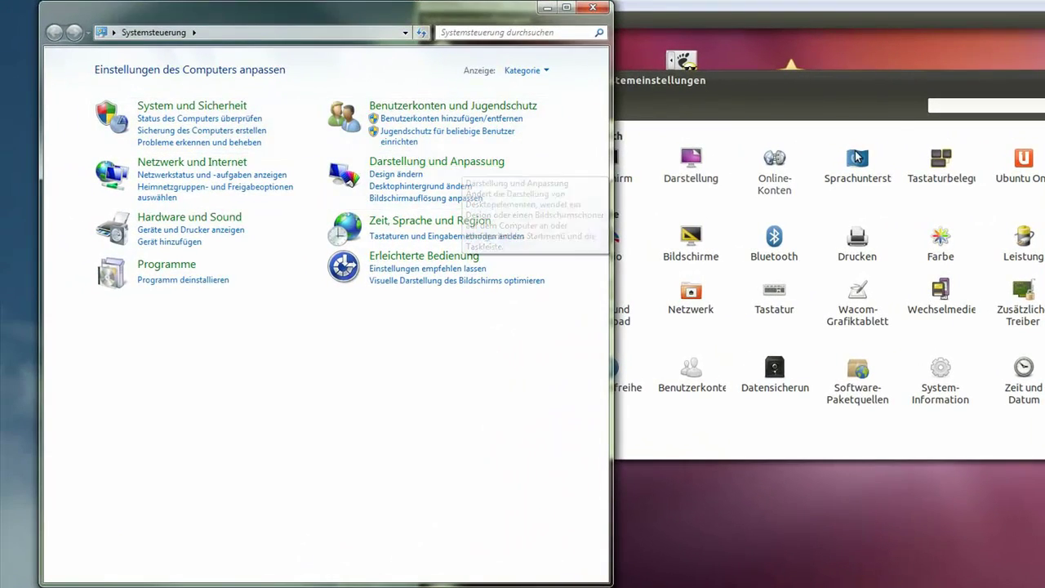
left_click(875, 98)
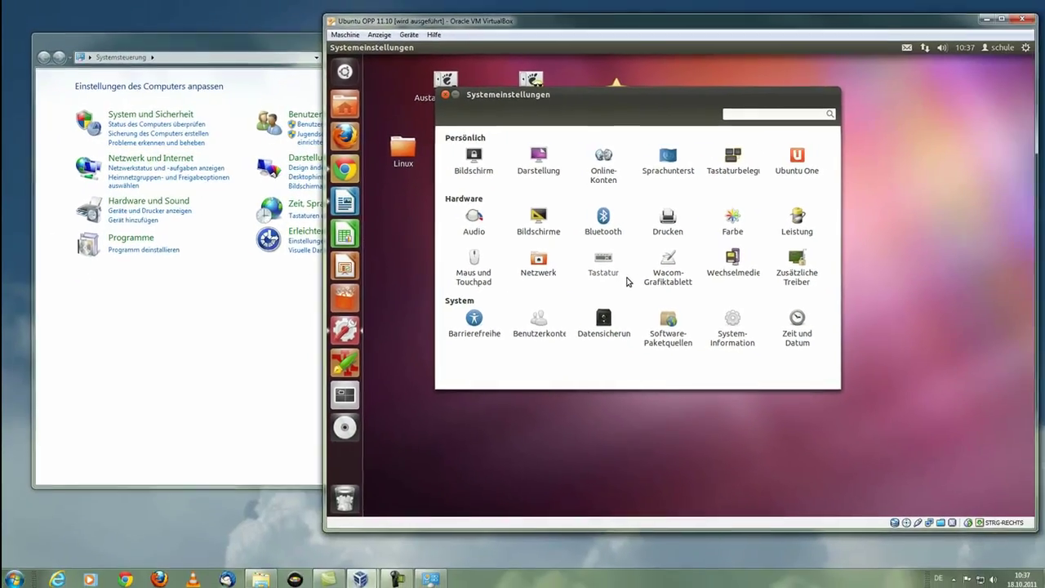
left_click(736, 326)
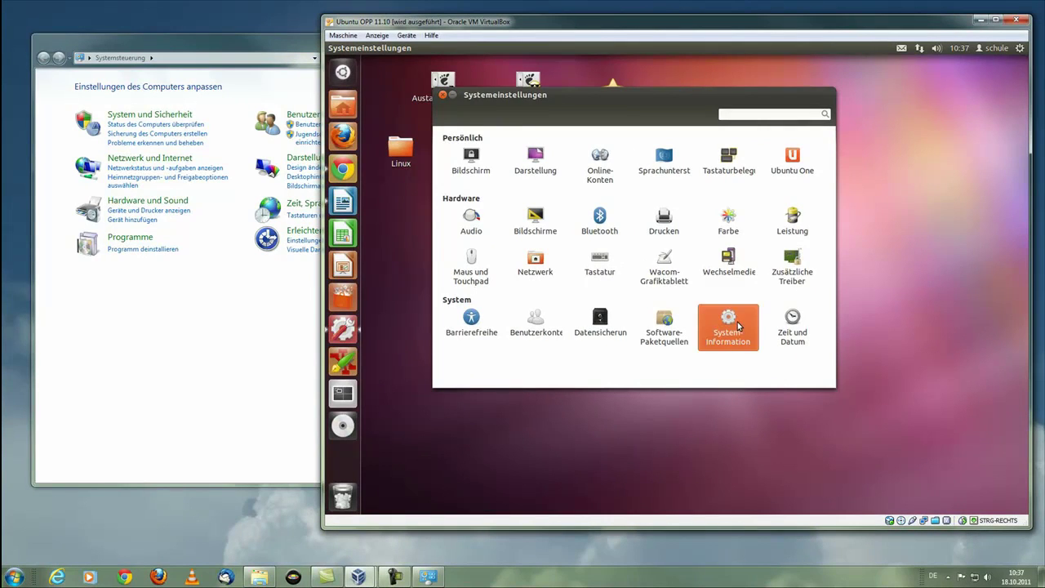
left_click(461, 173)
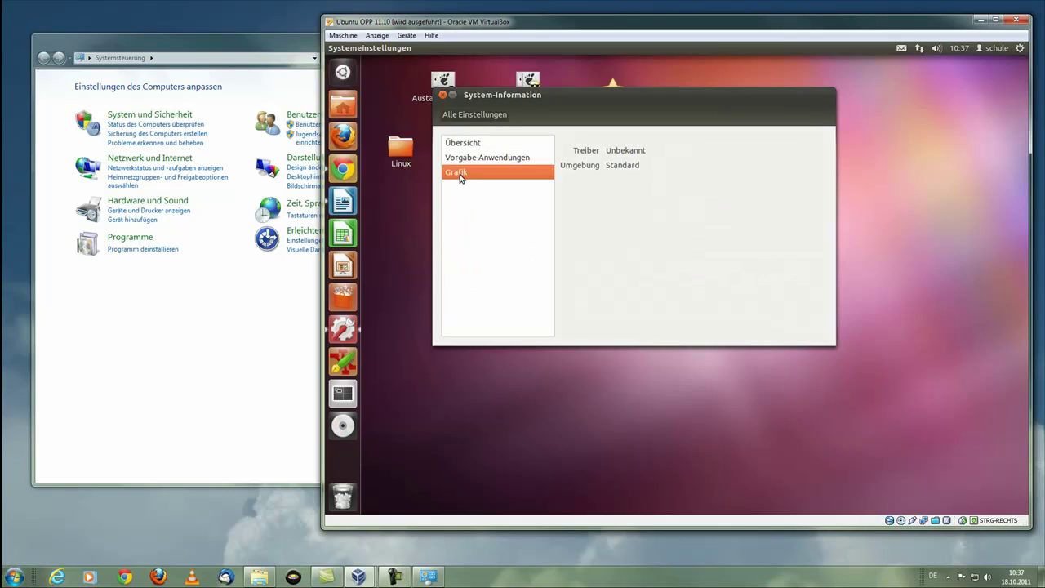
left_click(463, 158)
left_click(466, 145)
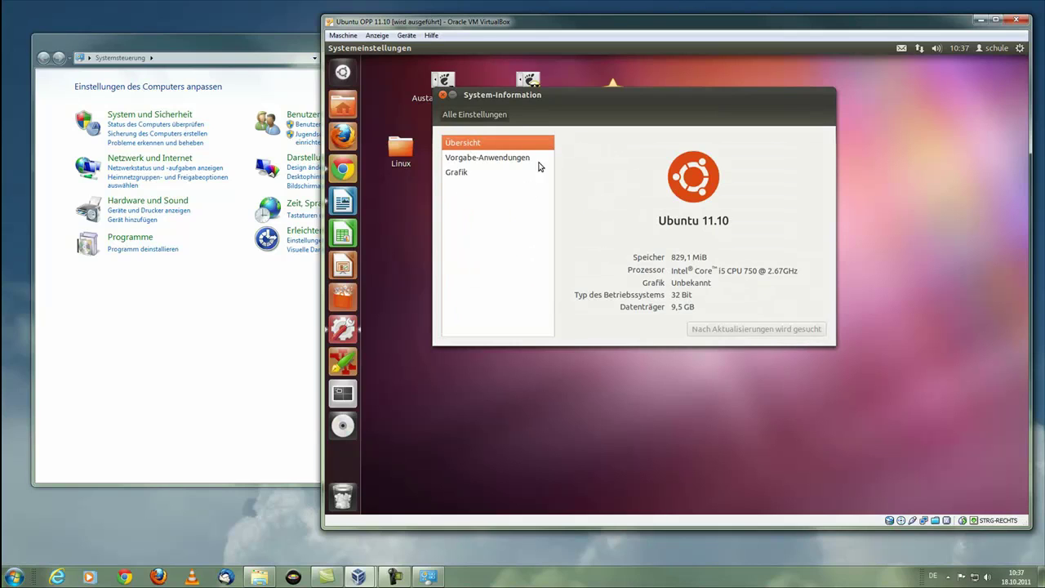
left_click(444, 95)
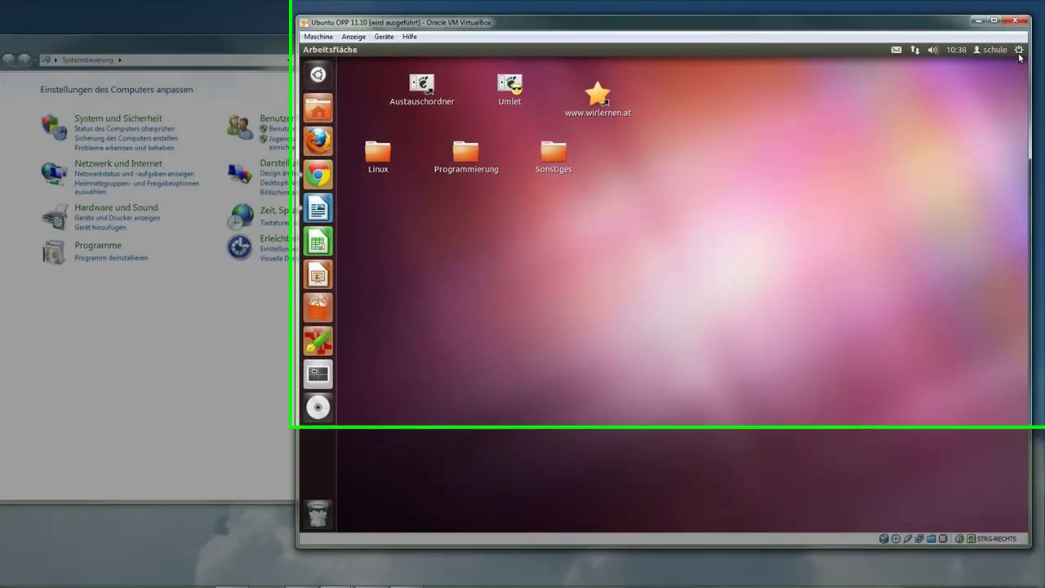
left_click(1020, 48)
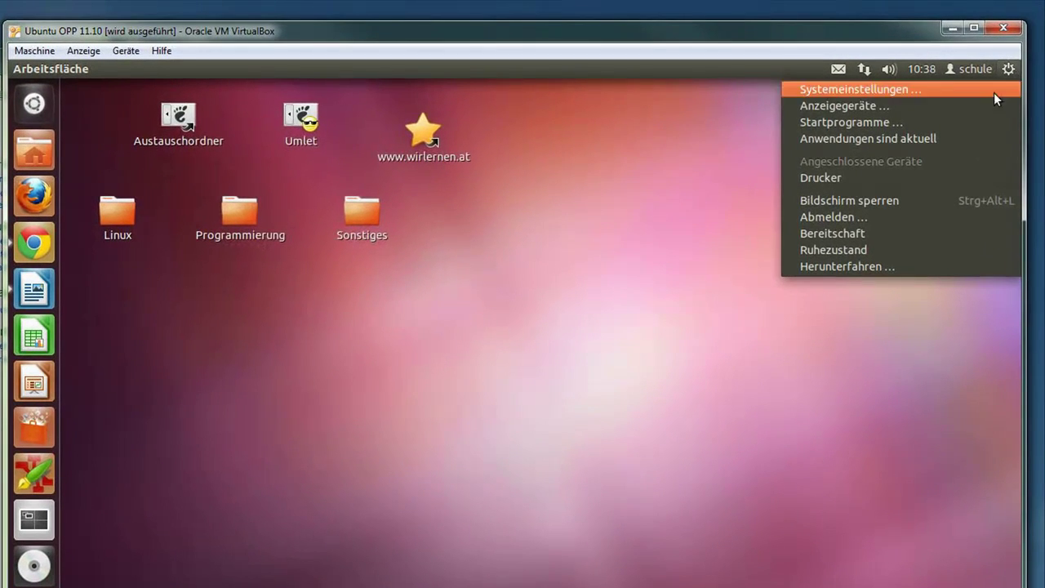
left_click(833, 271)
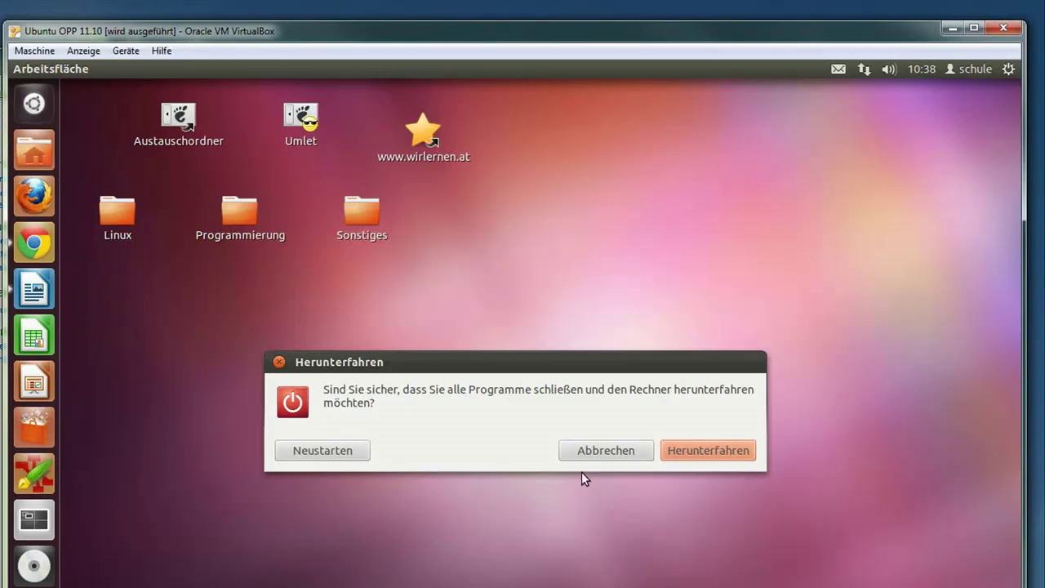
left_click(598, 454)
left_click(1007, 71)
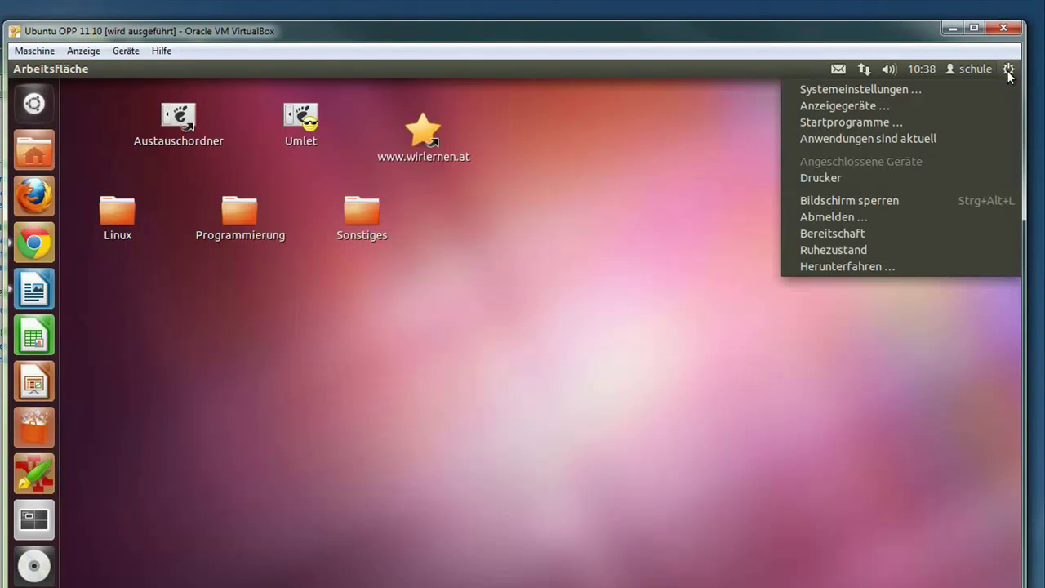
left_click(860, 203)
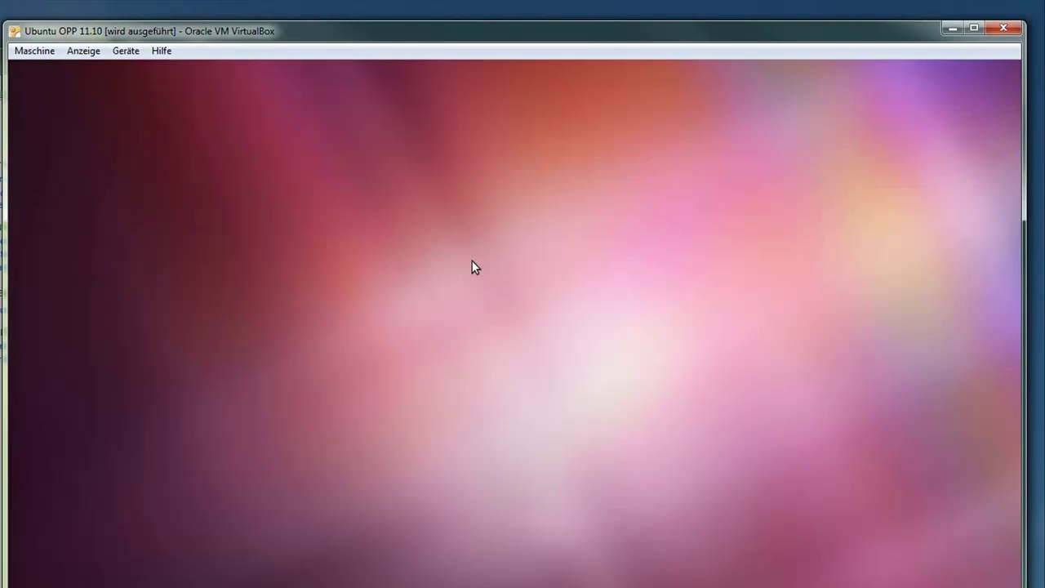
mouse_move(361, 320)
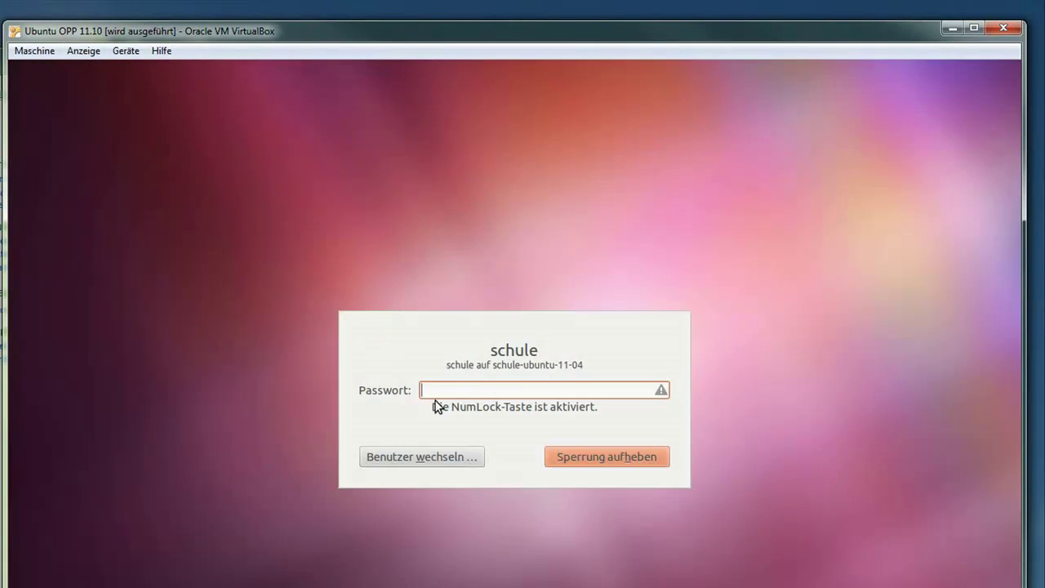
type("le")
left_click(564, 455)
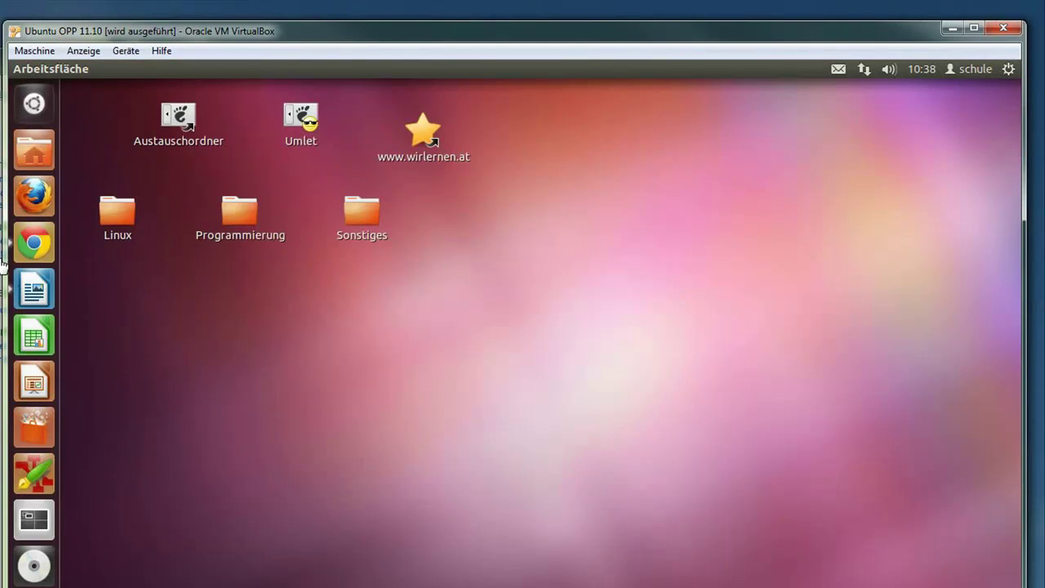
left_click_drag(32, 287, 37, 289)
left_click(1004, 67)
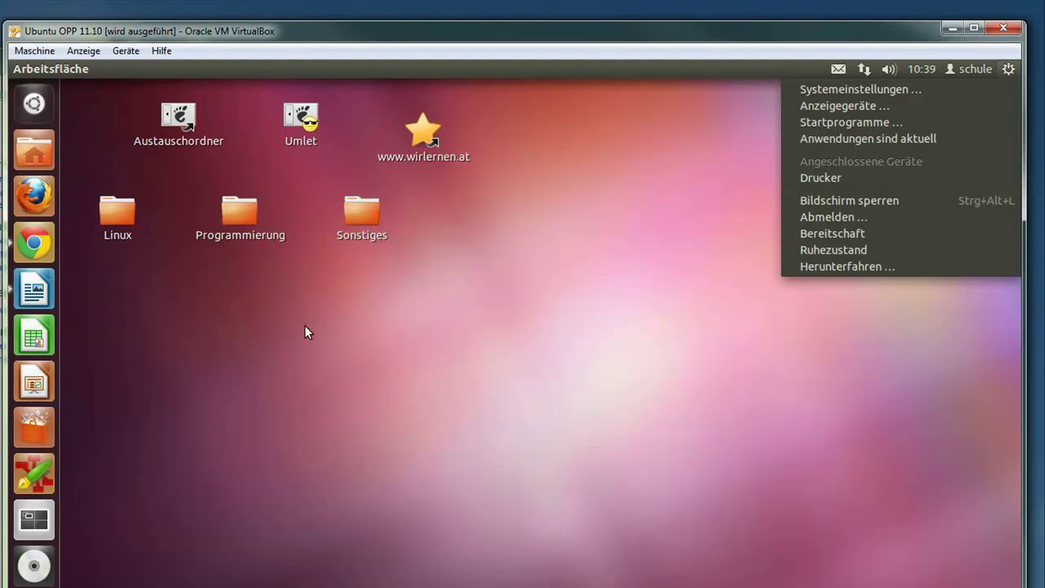
left_click(898, 142)
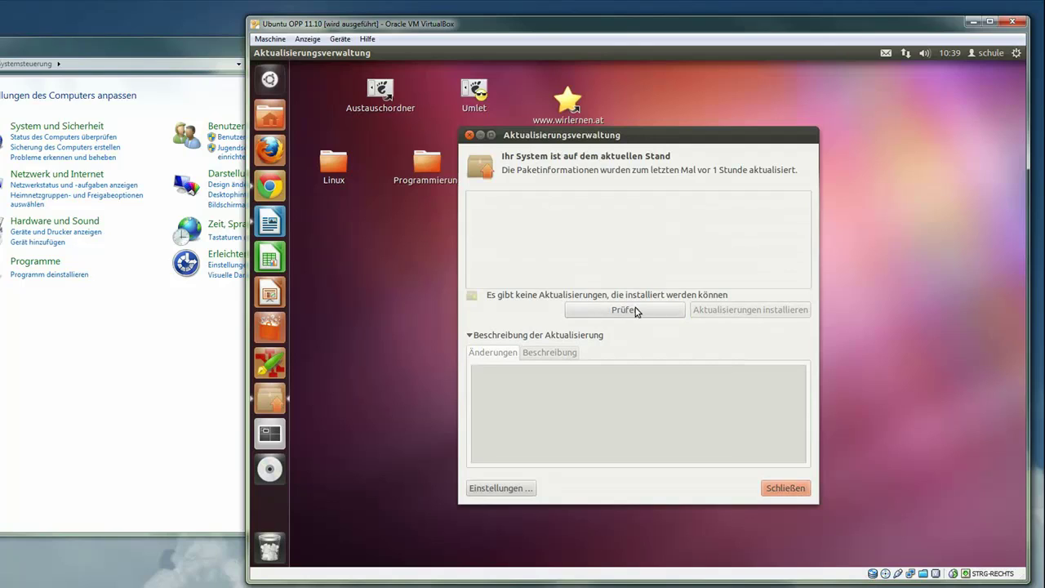
left_click(469, 136)
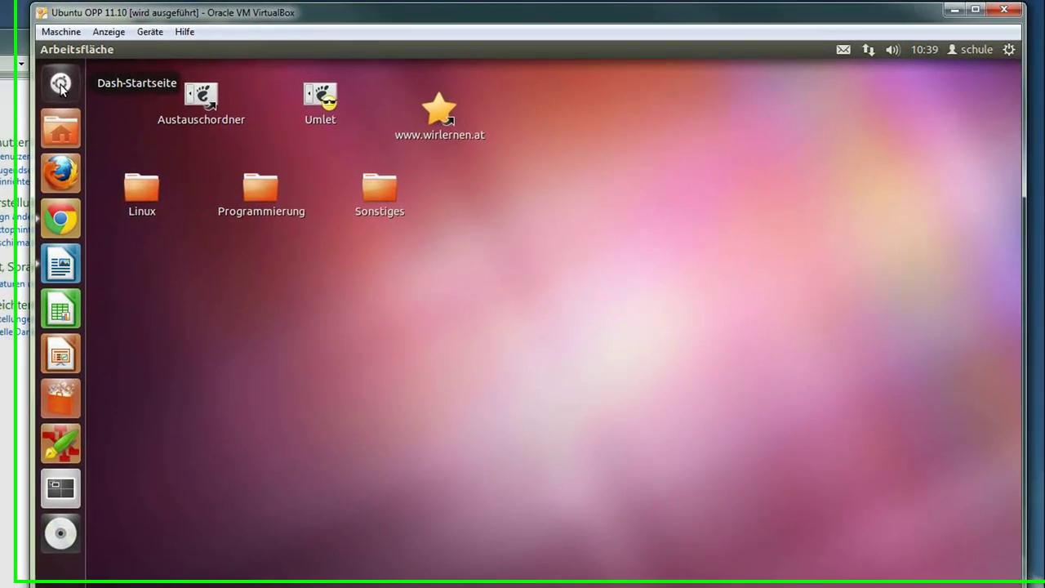
left_click(260, 65)
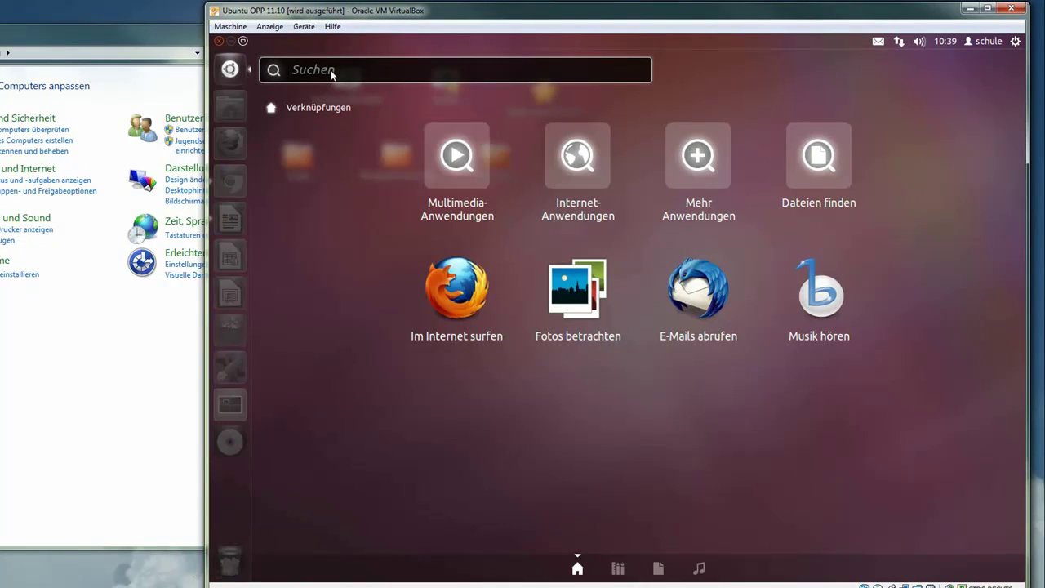
type("gimp")
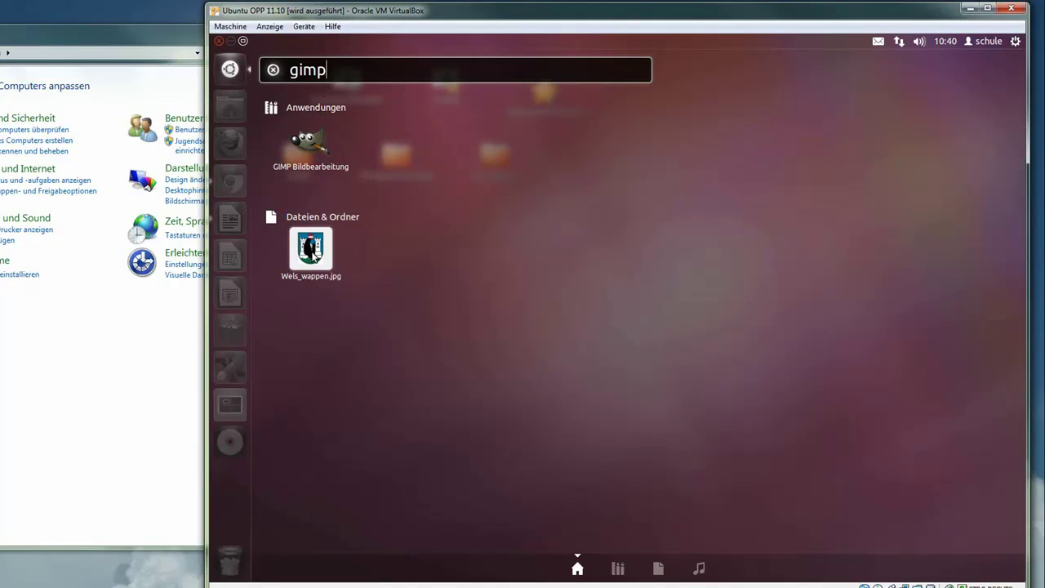
left_click(310, 152)
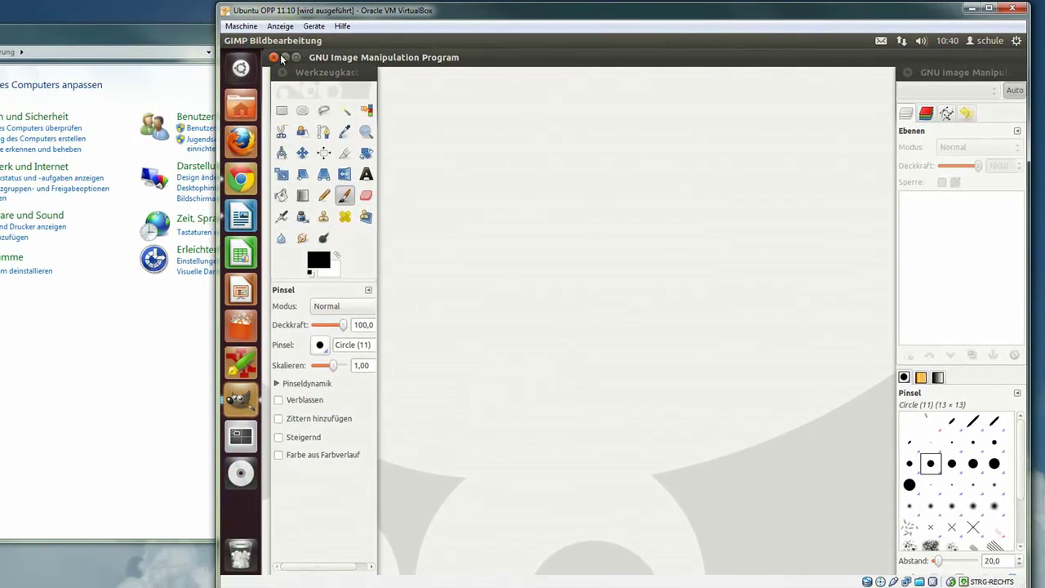
mouse_move(319, 39)
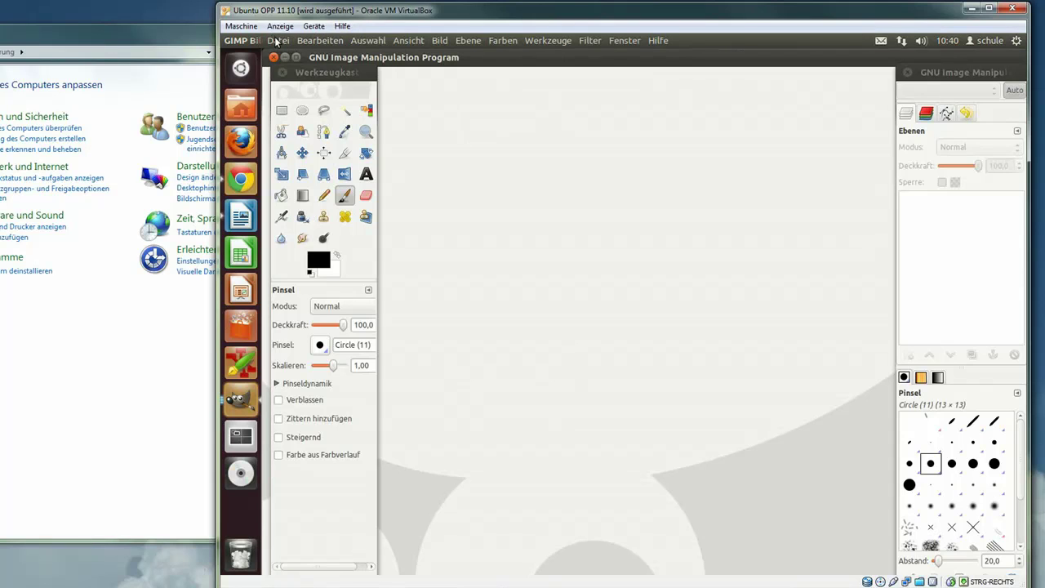
left_click(273, 58)
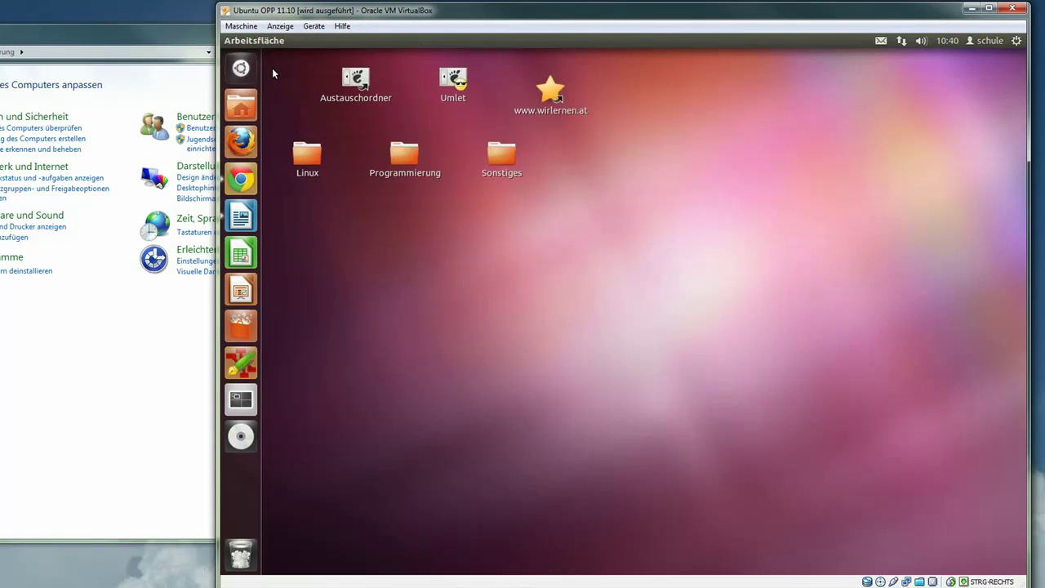
Open the Dash's Dateien finden lens with its result filters, then return to the home page
left_click(244, 69)
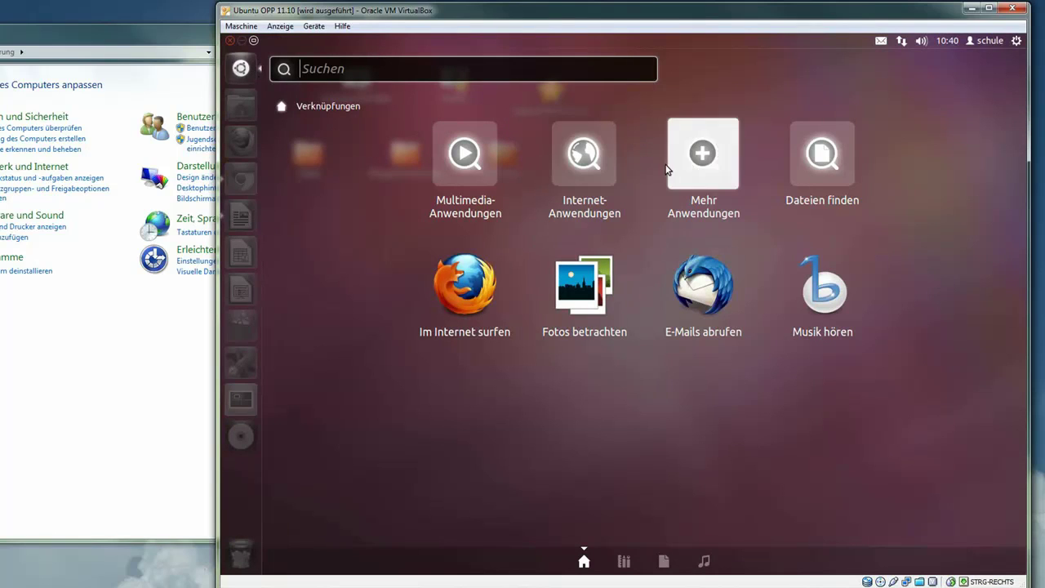
left_click(830, 148)
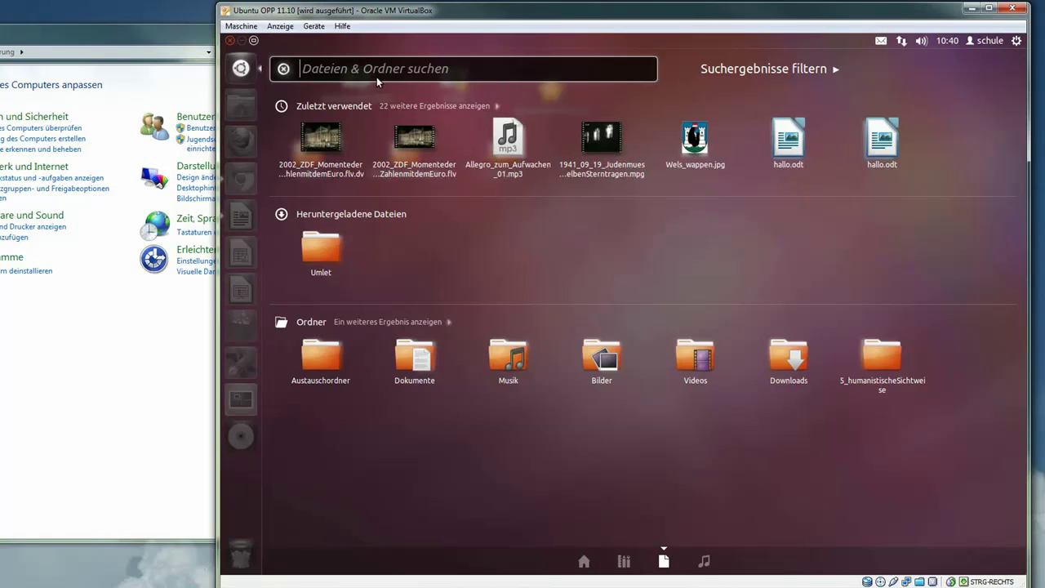
left_click(836, 70)
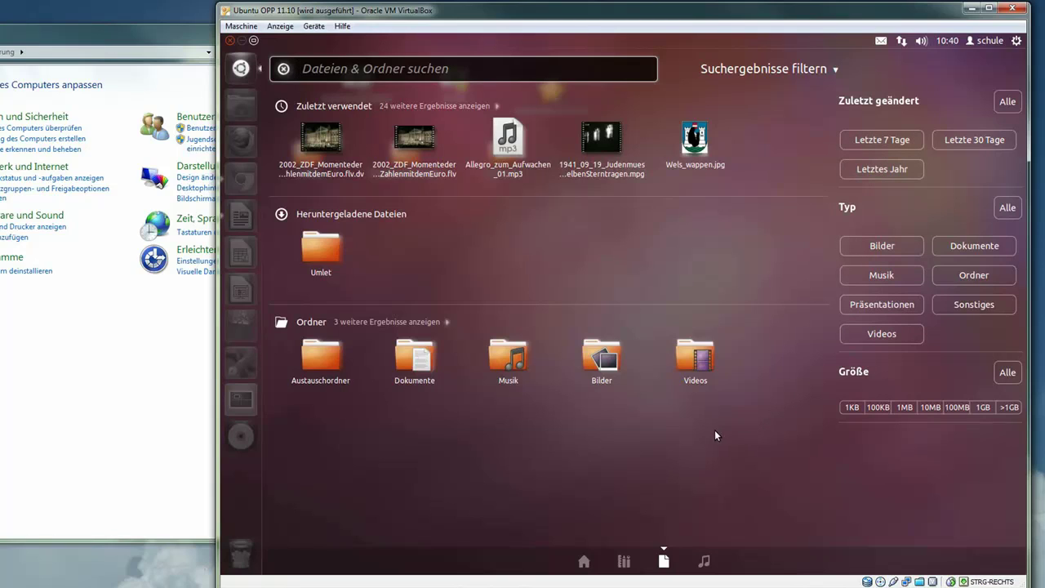
left_click(584, 562)
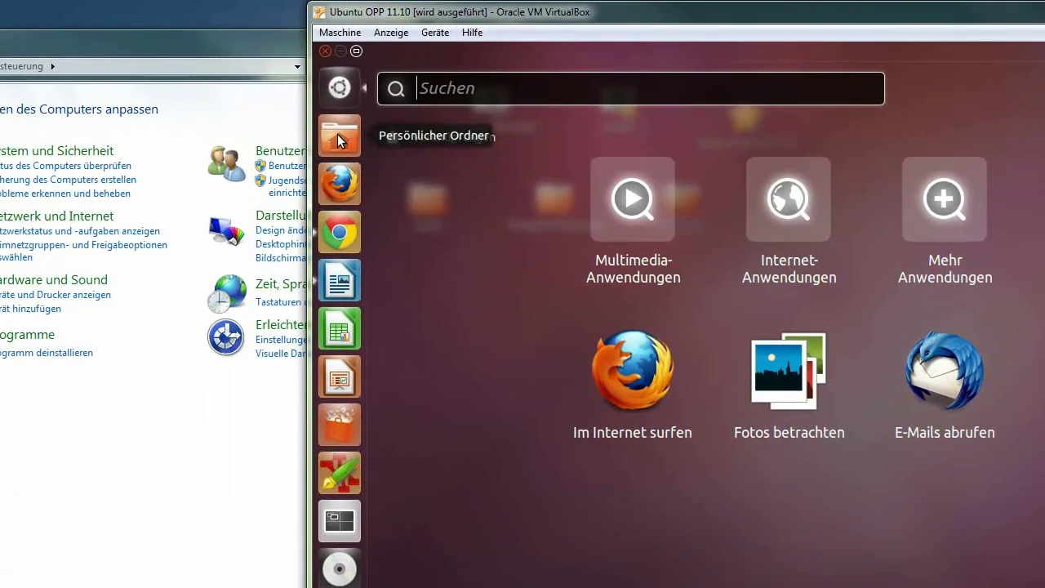
Close the Dash, then open Windows Explorer on the host in a narrowed window
left_click(338, 137)
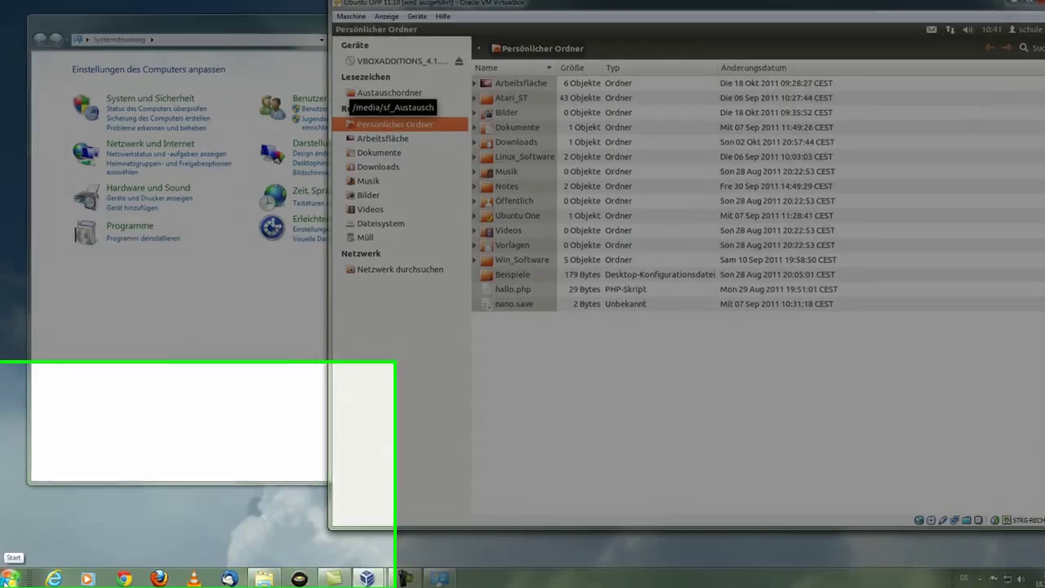
right_click(13, 576)
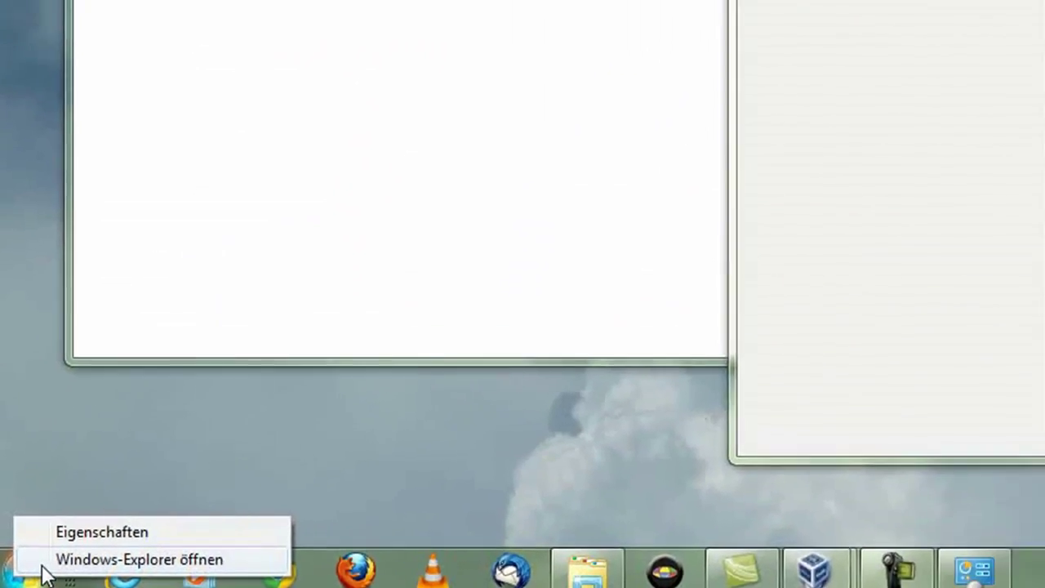
left_click(20, 574)
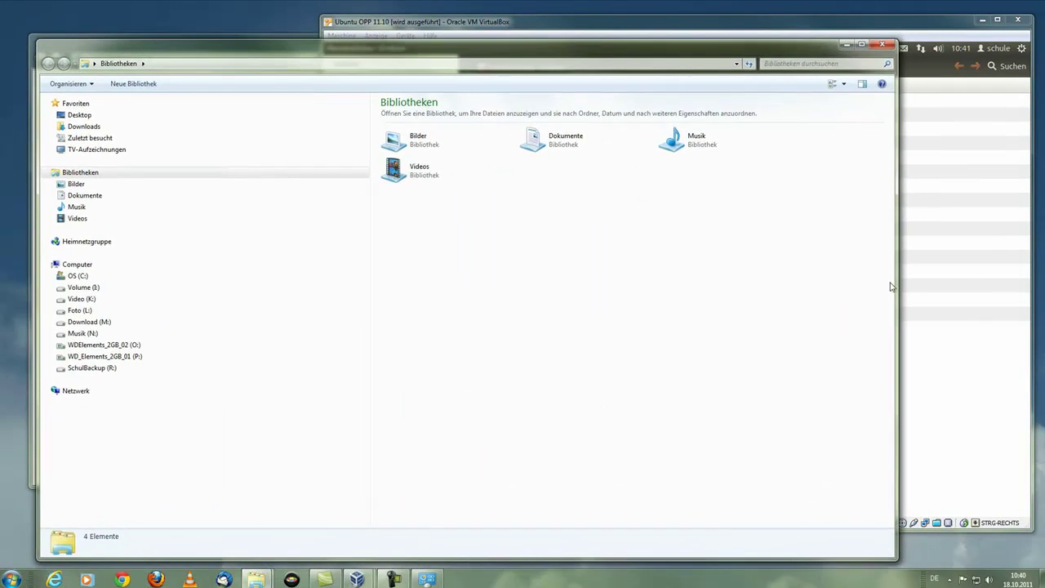
left_click_drag(897, 286, 426, 280)
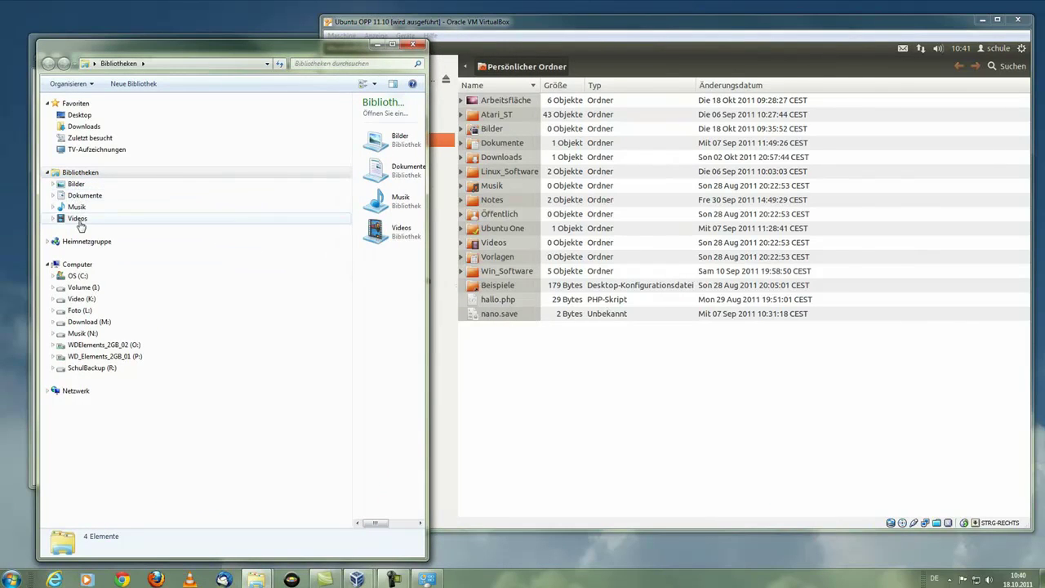
left_click_drag(313, 56, 281, 38)
In Ubuntu's file manager, browse the Arbeitsfläche folder, then the Dateisystem root
left_click(526, 16)
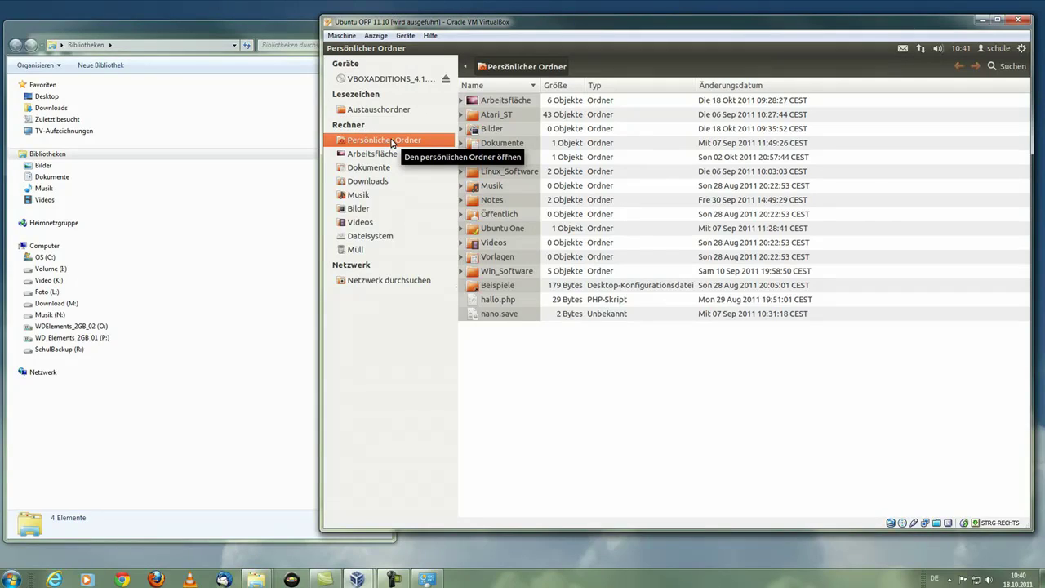
left_click(374, 157)
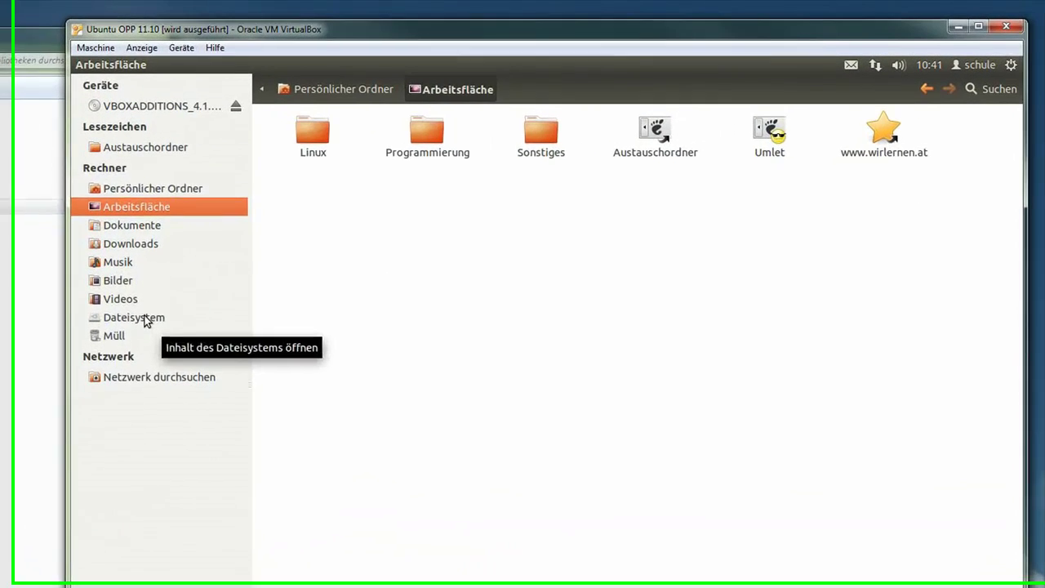
left_click(378, 236)
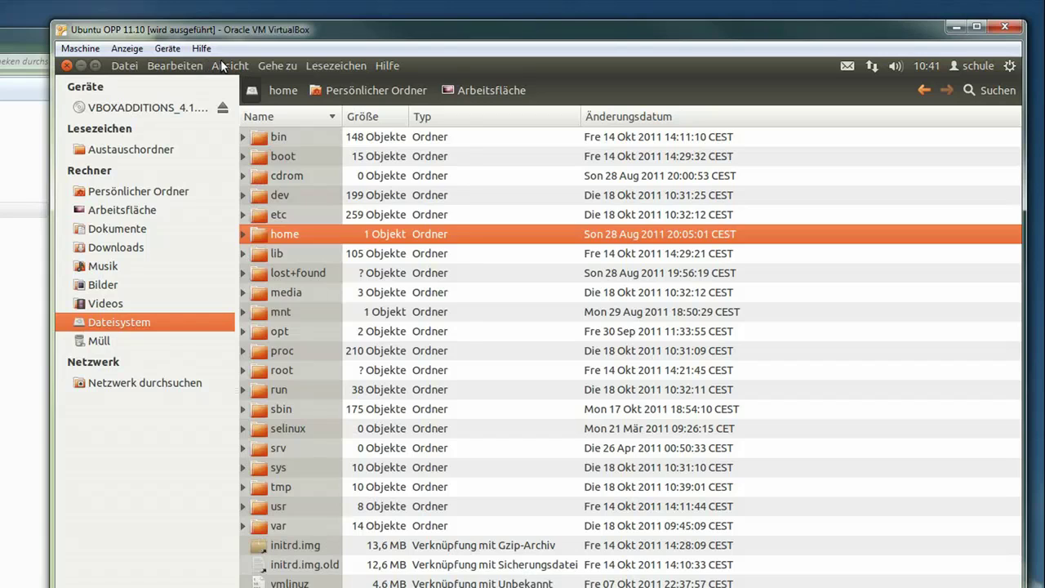
left_click(230, 65)
mouse_move(232, 65)
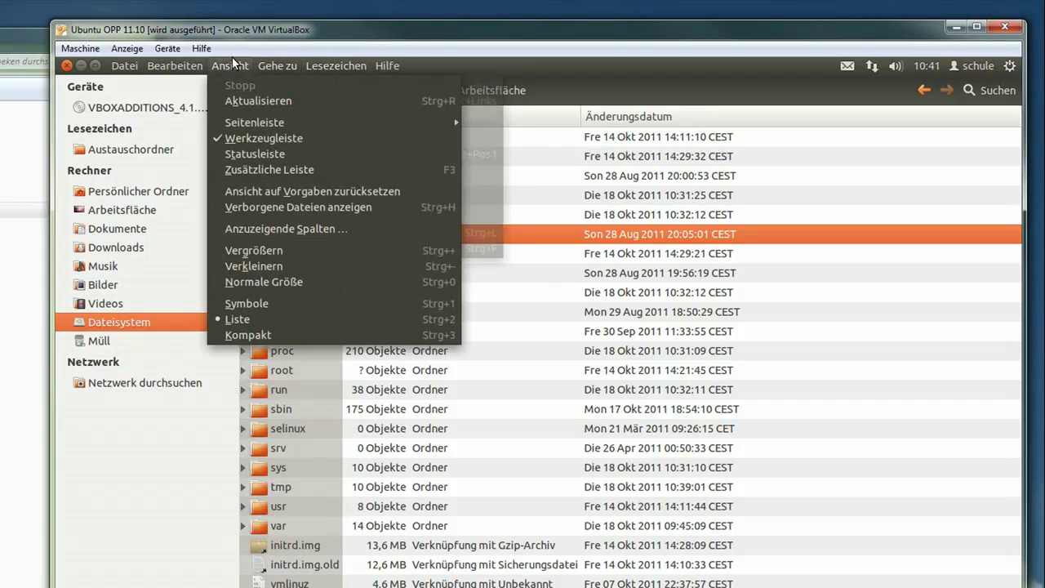
left_click(229, 303)
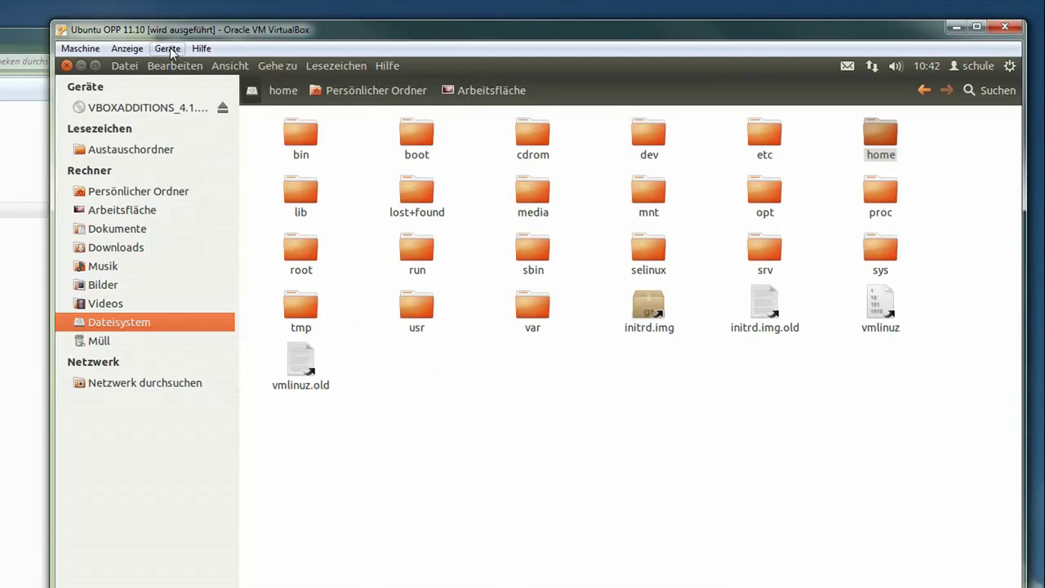
left_click(168, 48)
mouse_move(200, 48)
left_click(561, 79)
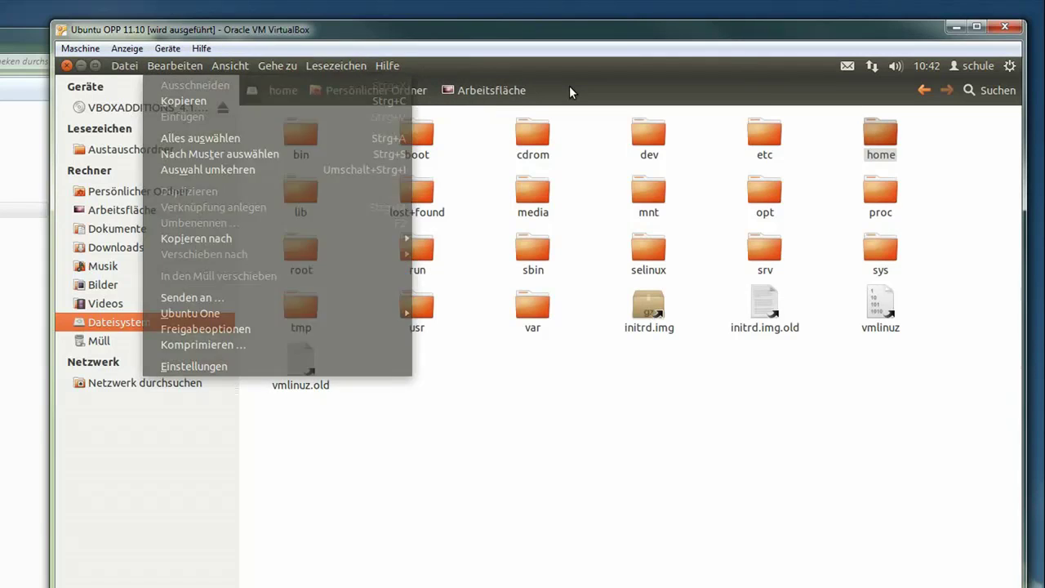
left_click(231, 67)
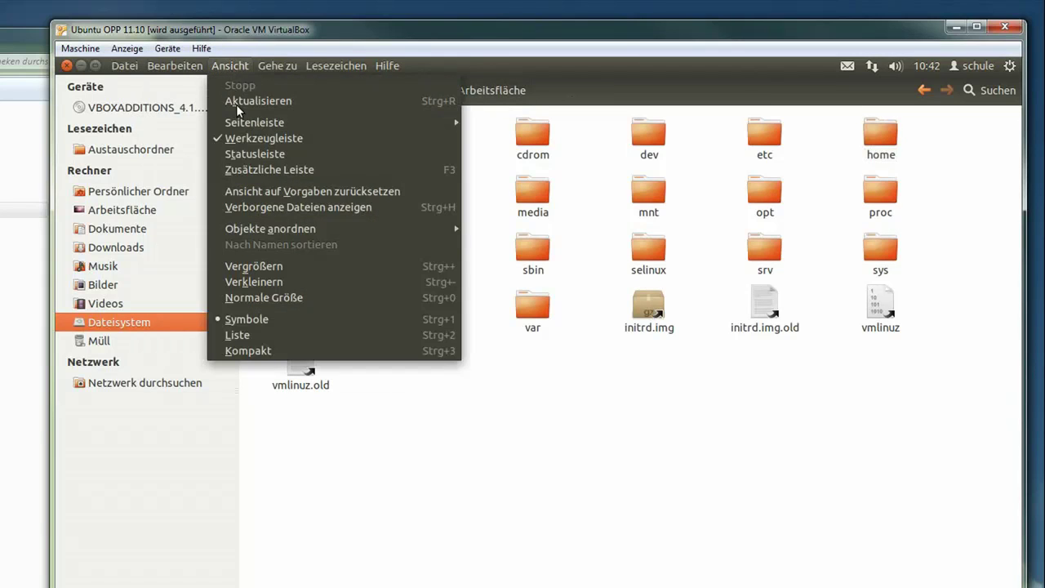
left_click(243, 351)
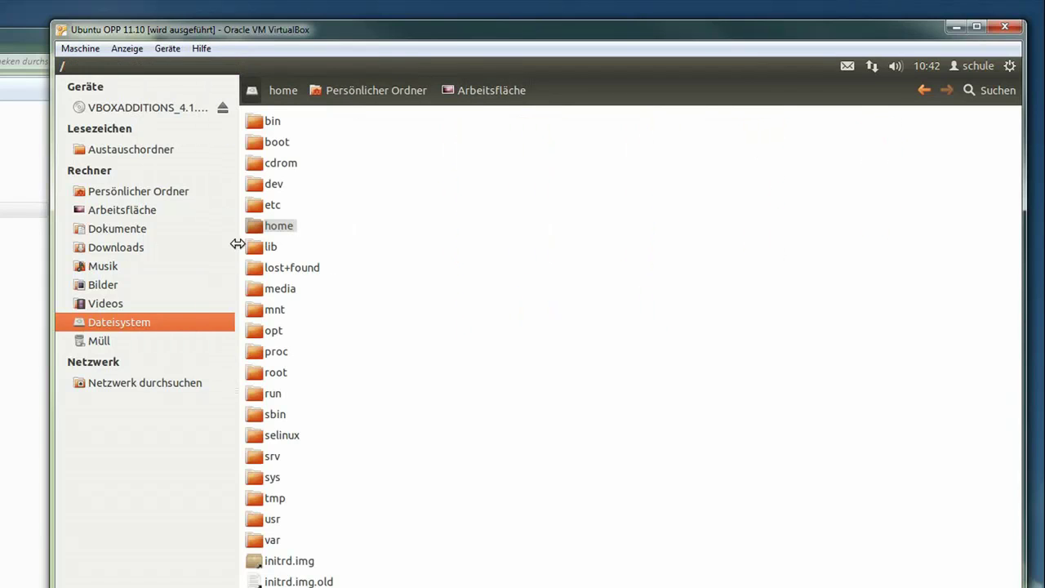
left_click(221, 65)
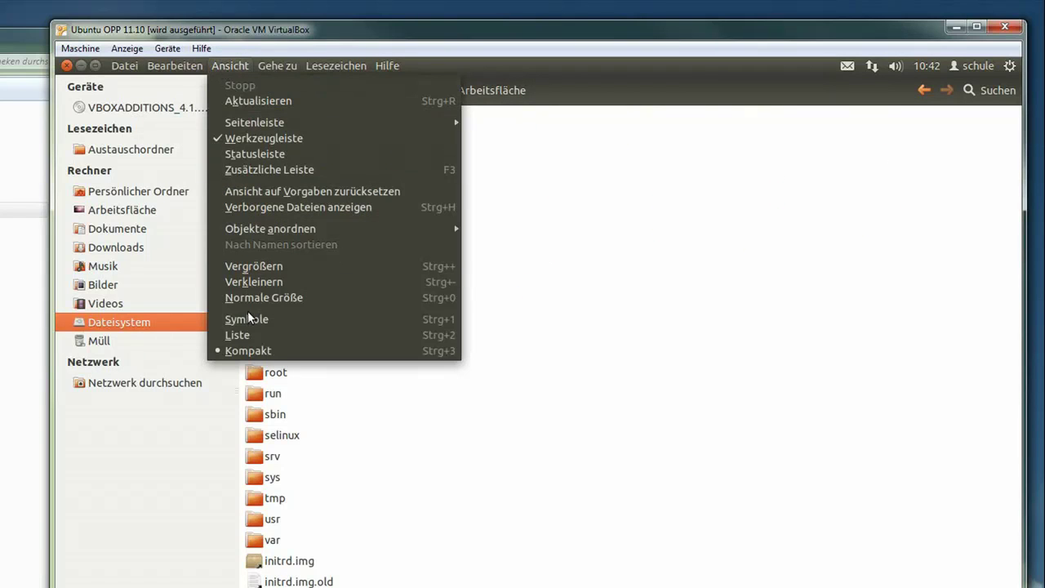
left_click(241, 332)
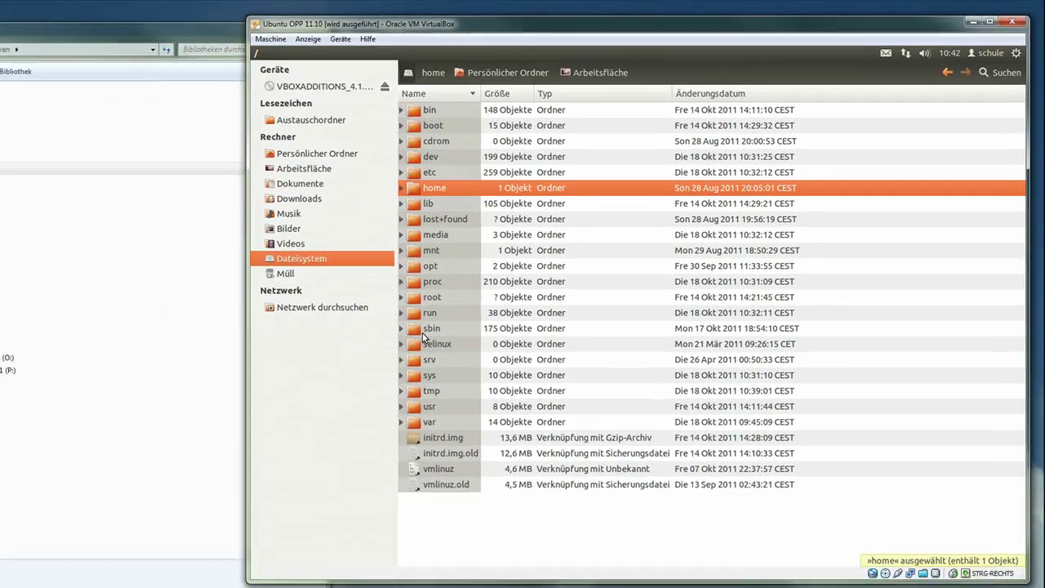
Show drive C: in Explorer with all columns, then open Ubuntu's etc folder and return to root
left_click(51, 257)
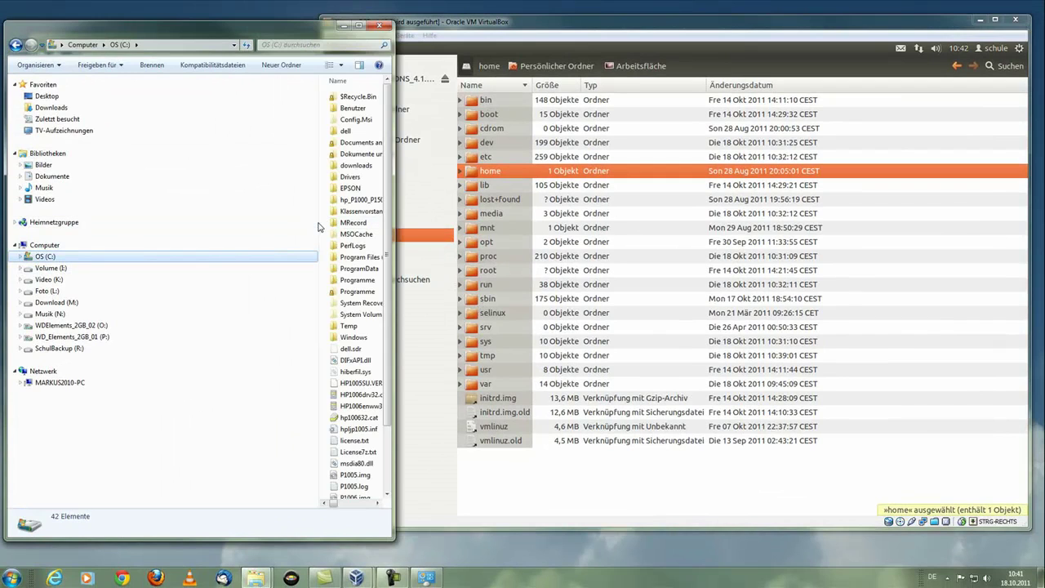
left_click_drag(319, 222, 137, 222)
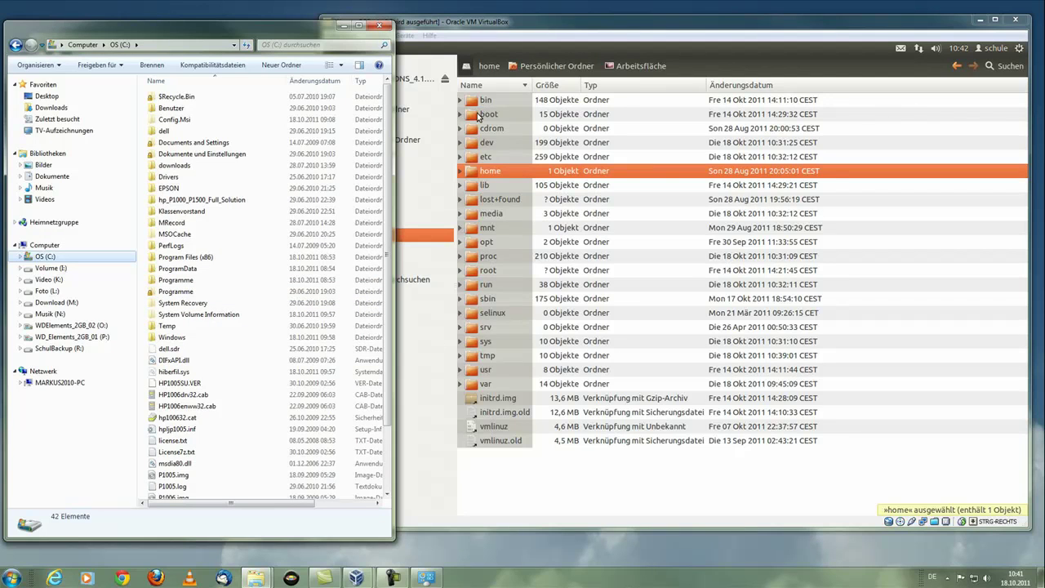
double_click(473, 157)
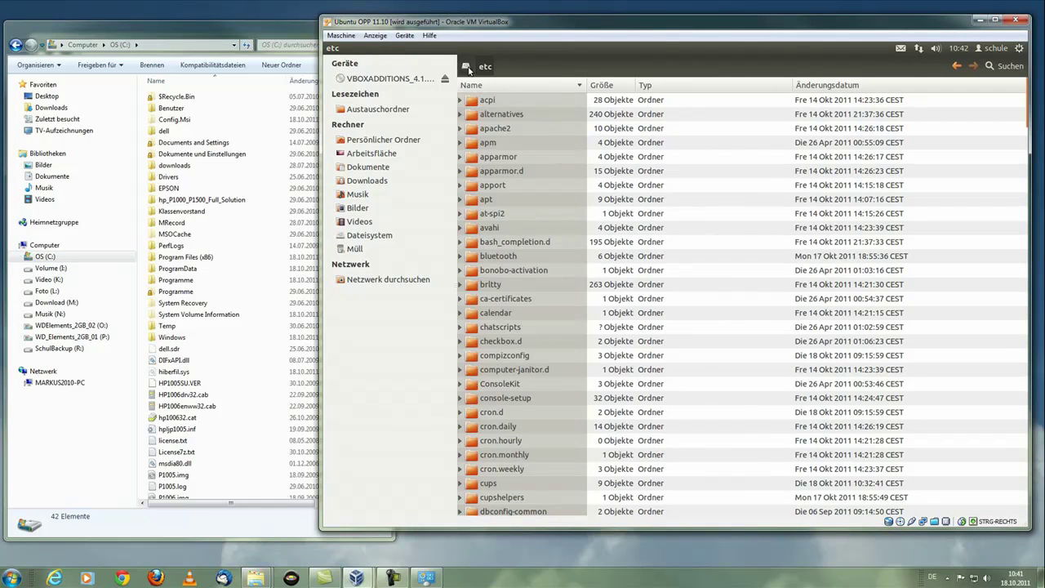
left_click(468, 69)
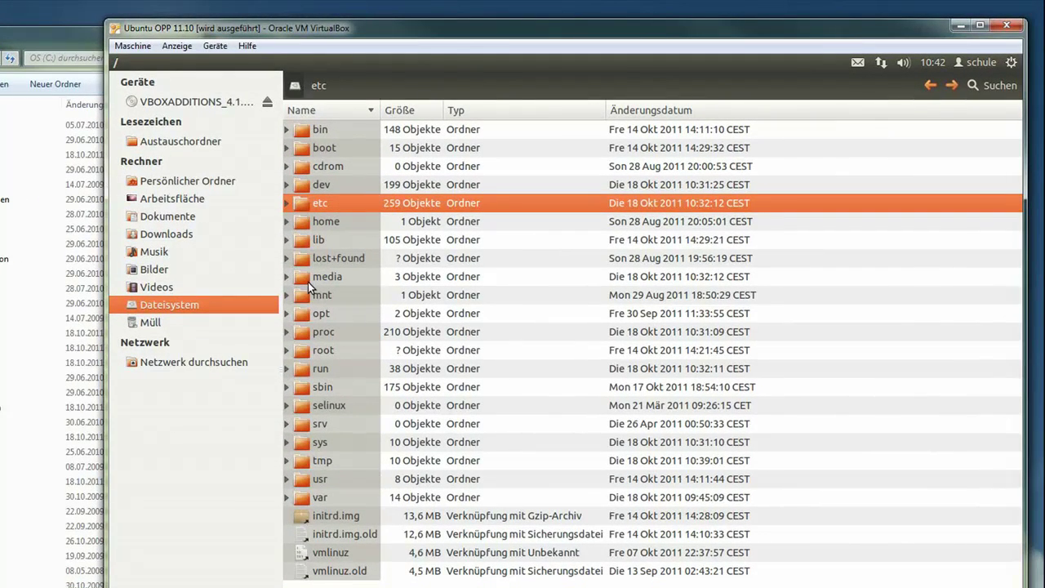
Open Ubuntu's media folder, return to the file system root, and close the file manager
double_click(309, 282)
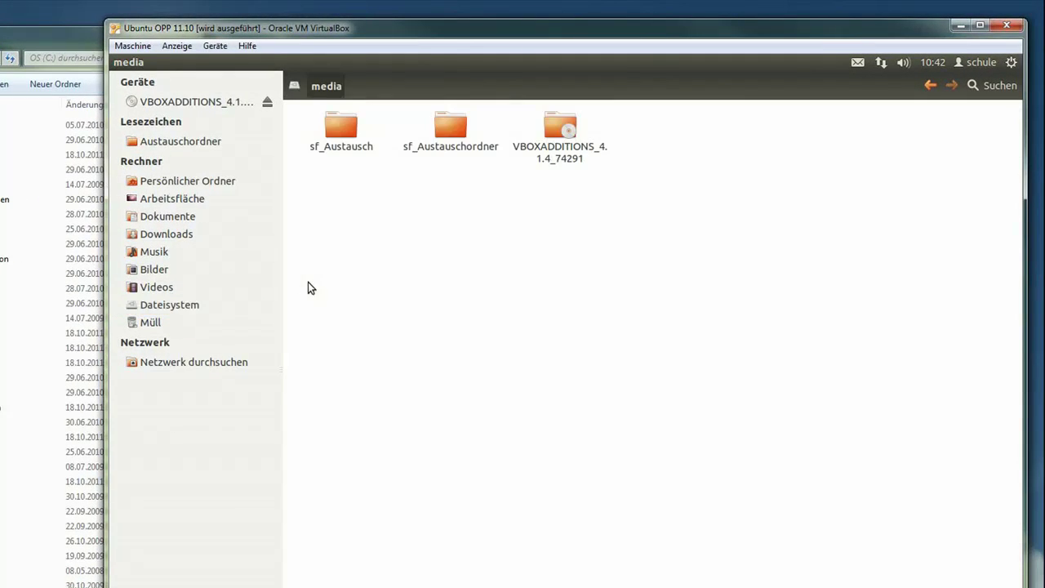
left_click(295, 85)
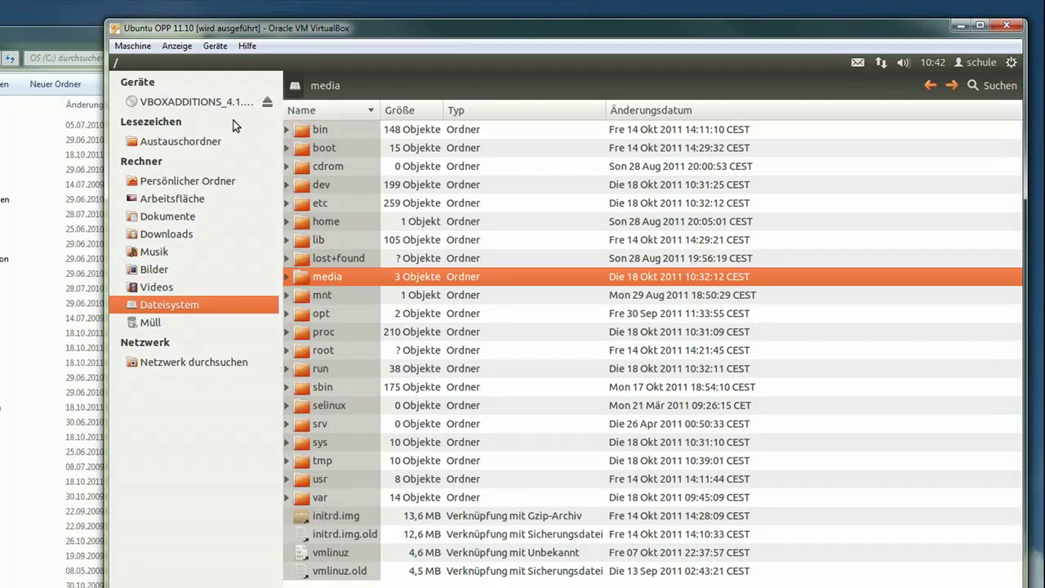
mouse_move(136, 64)
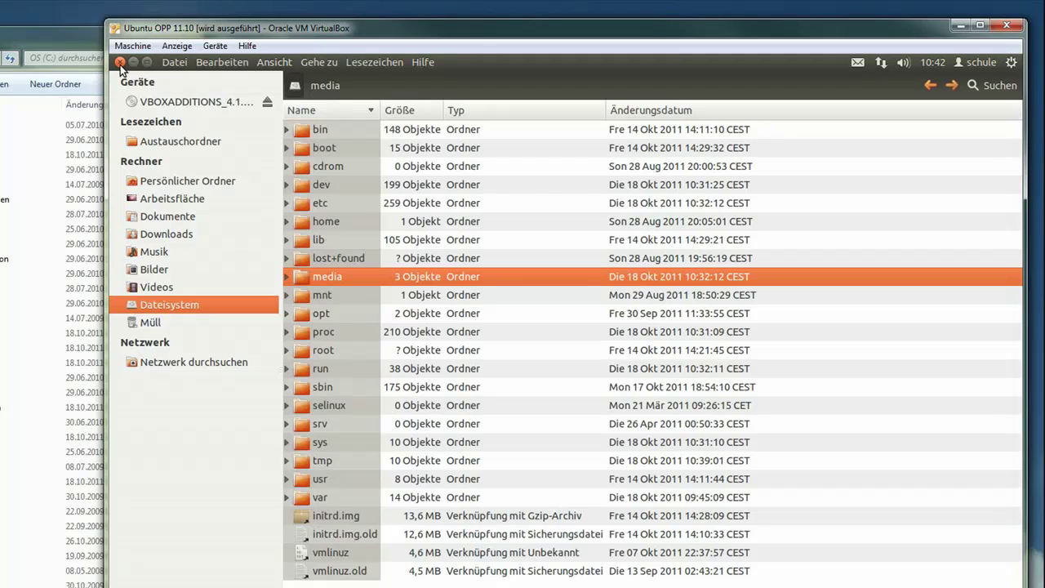
left_click(120, 64)
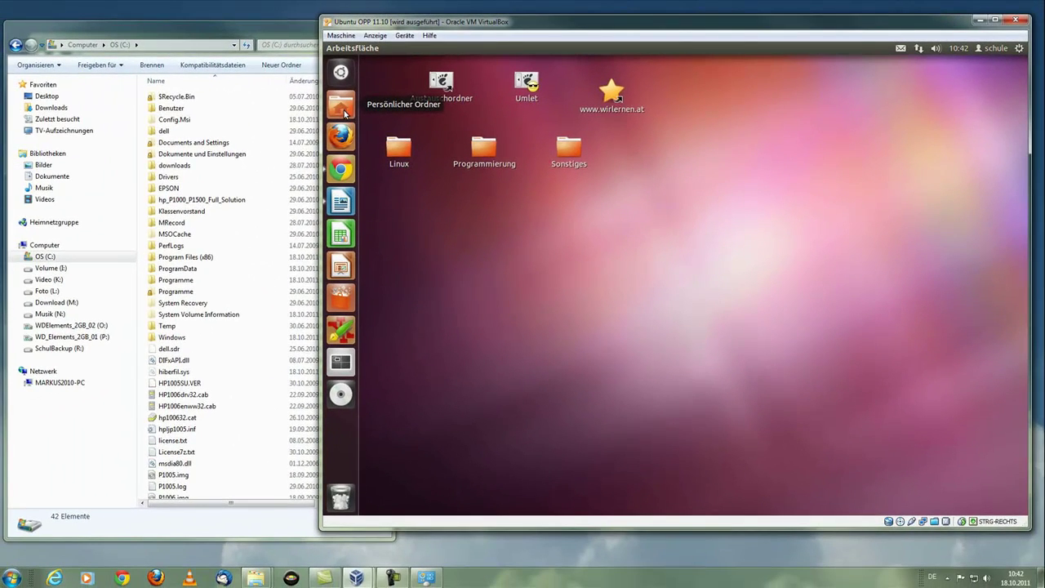
Open two Persönlicher Ordner home folder windows and restore the maximized one to a floating window
left_click(343, 108)
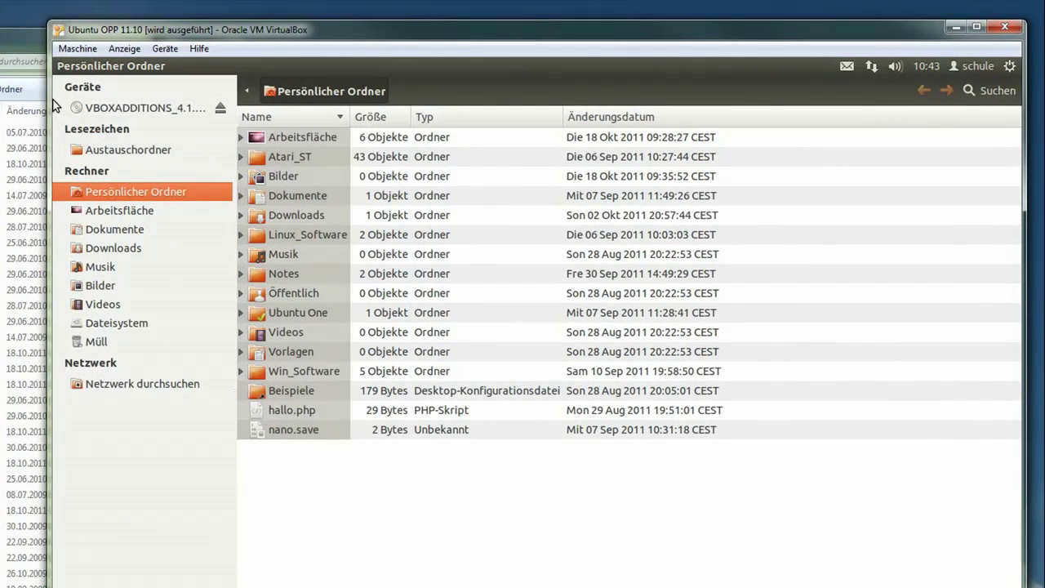
mouse_move(58, 99)
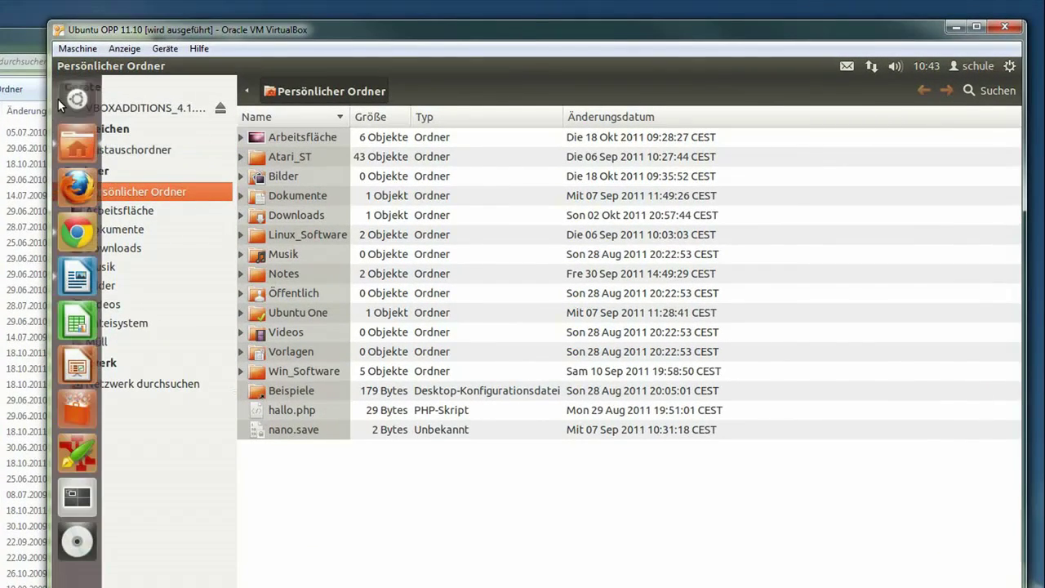
left_click(73, 143)
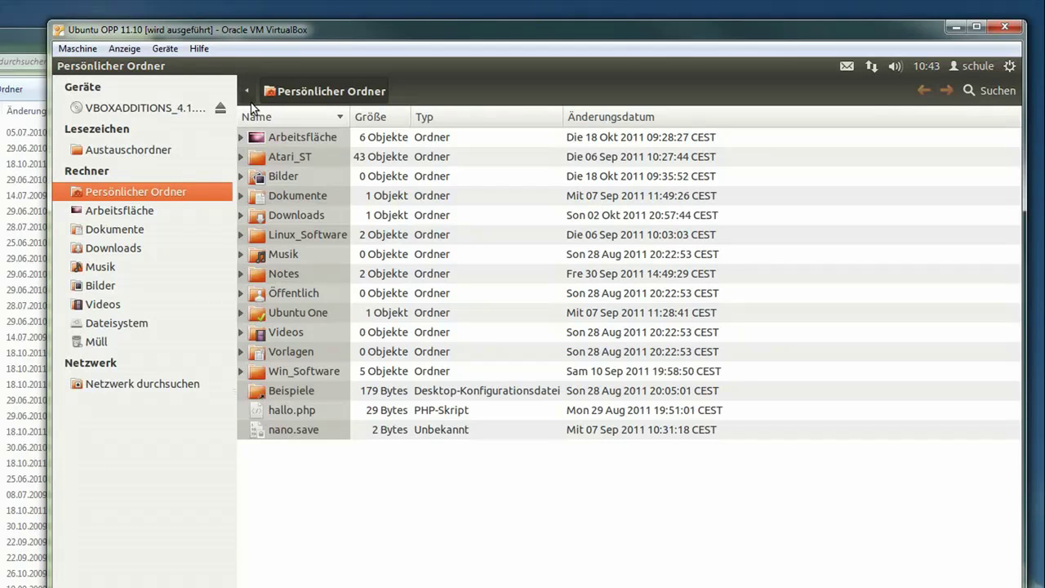
mouse_move(261, 68)
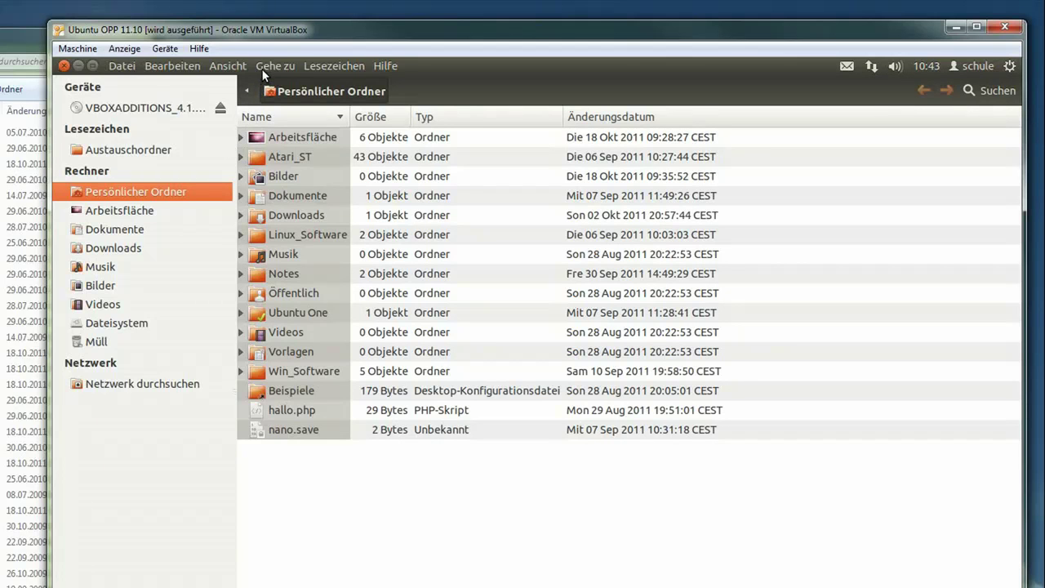
left_click(94, 65)
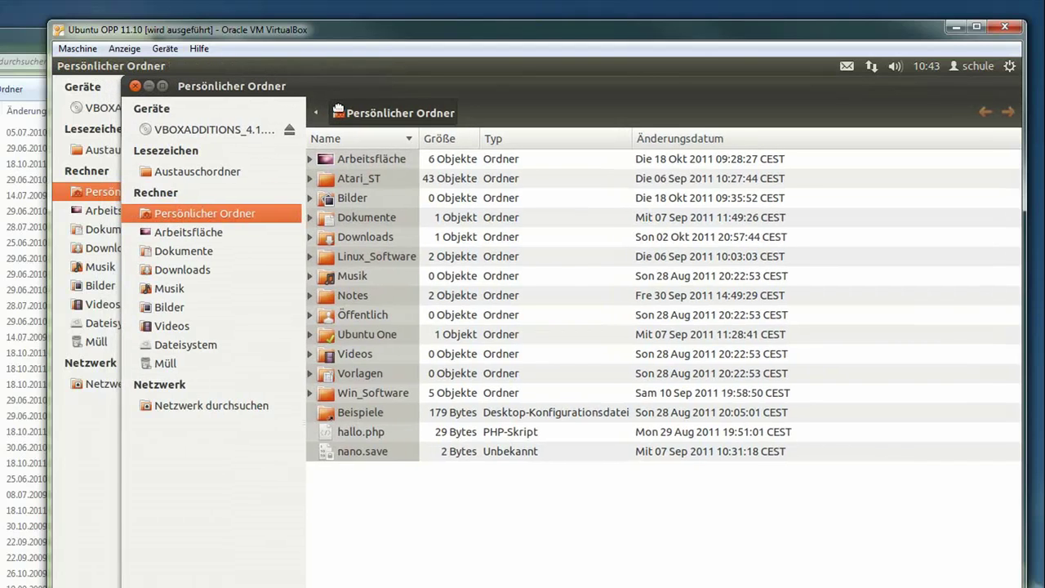
Move the front window right, close it, then reopen a second home window with Ctrl+N
left_click_drag(318, 97, 318, 96)
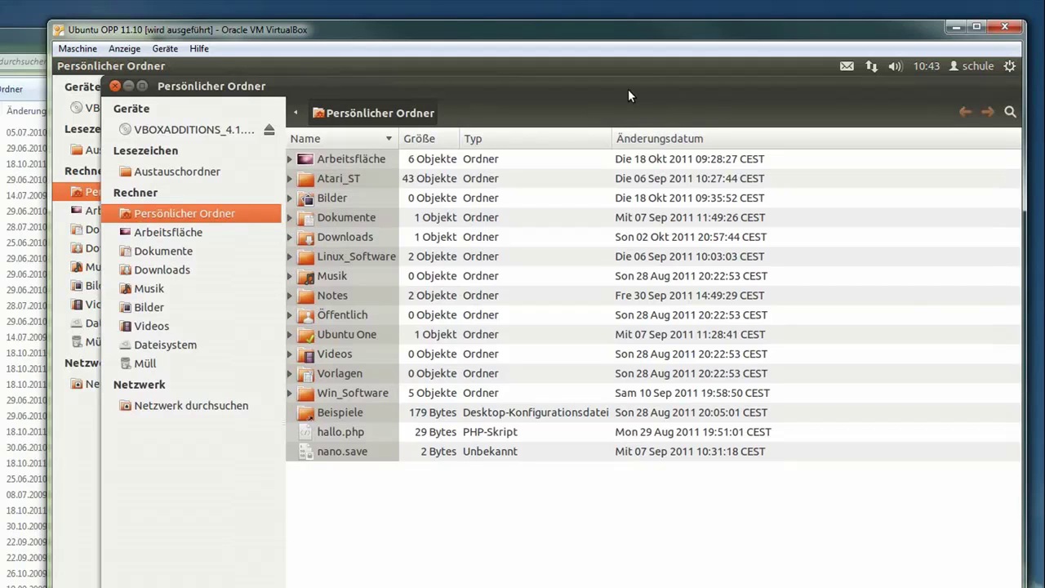
left_click_drag(608, 88, 948, 89)
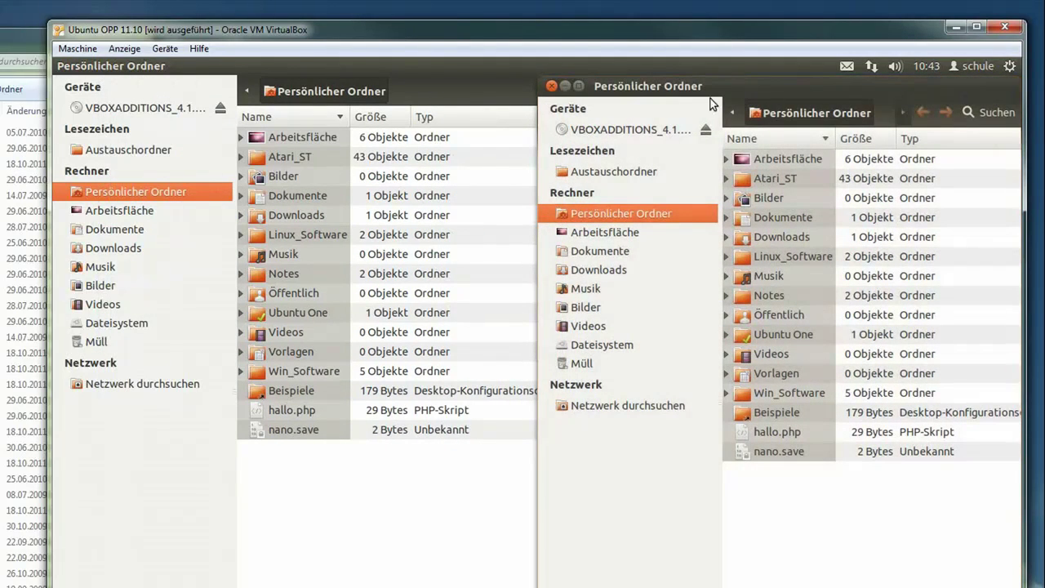
mouse_move(518, 65)
key("ctrl+w")
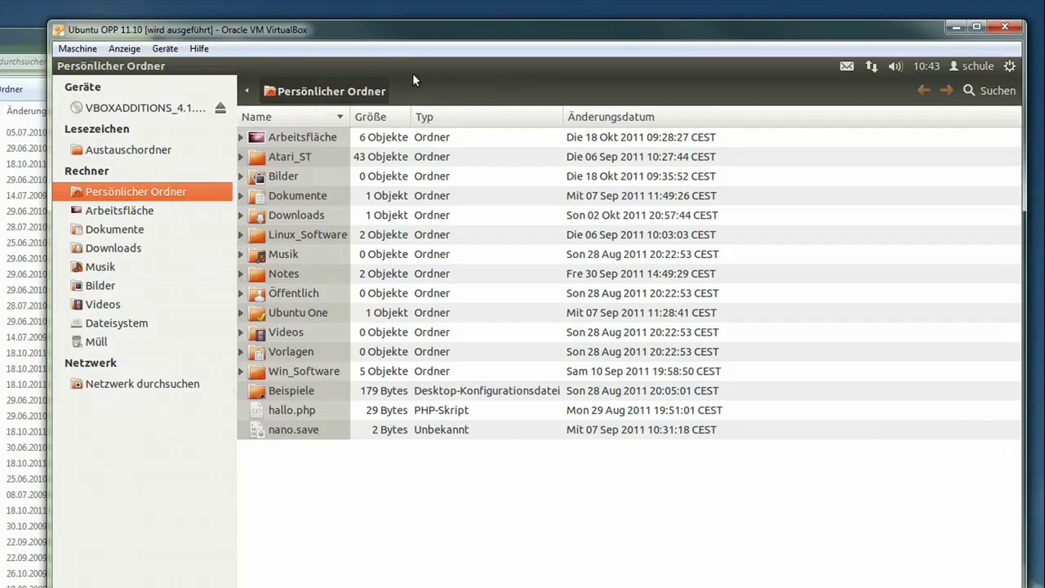
key("ctrl+n")
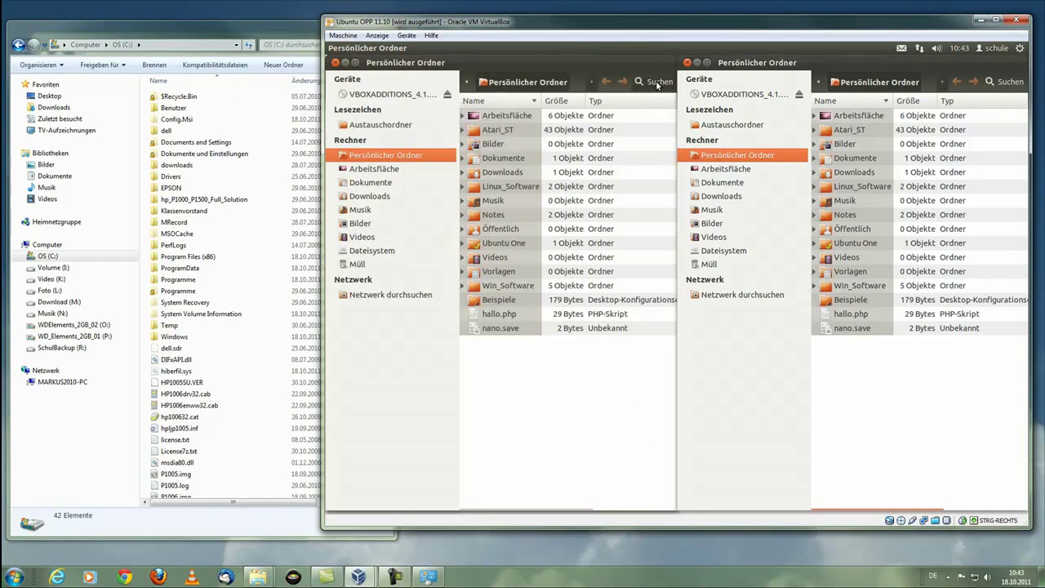
Close the left, front and last home folder windows in turn
left_click(336, 65)
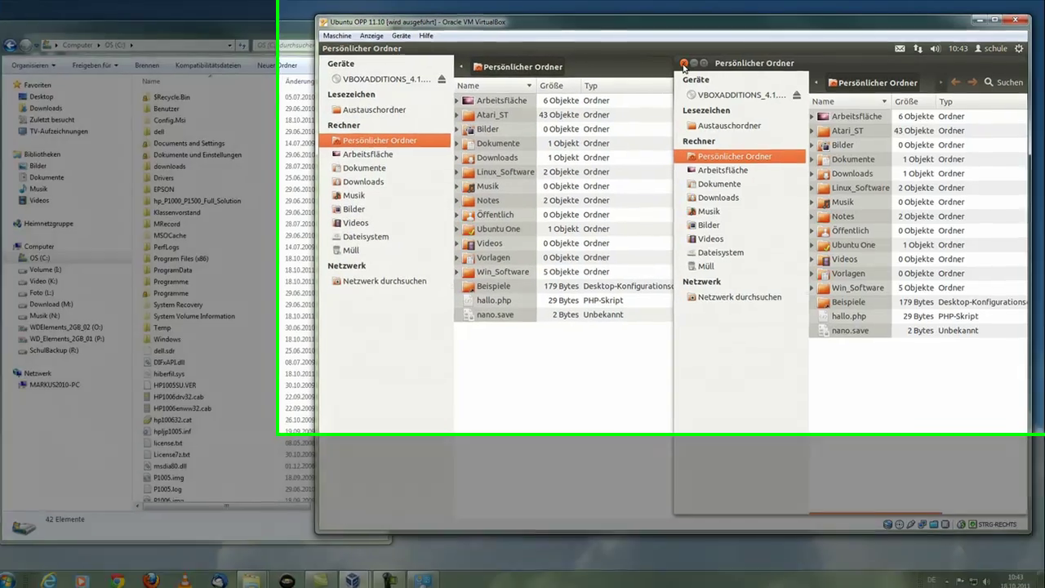
left_click(688, 64)
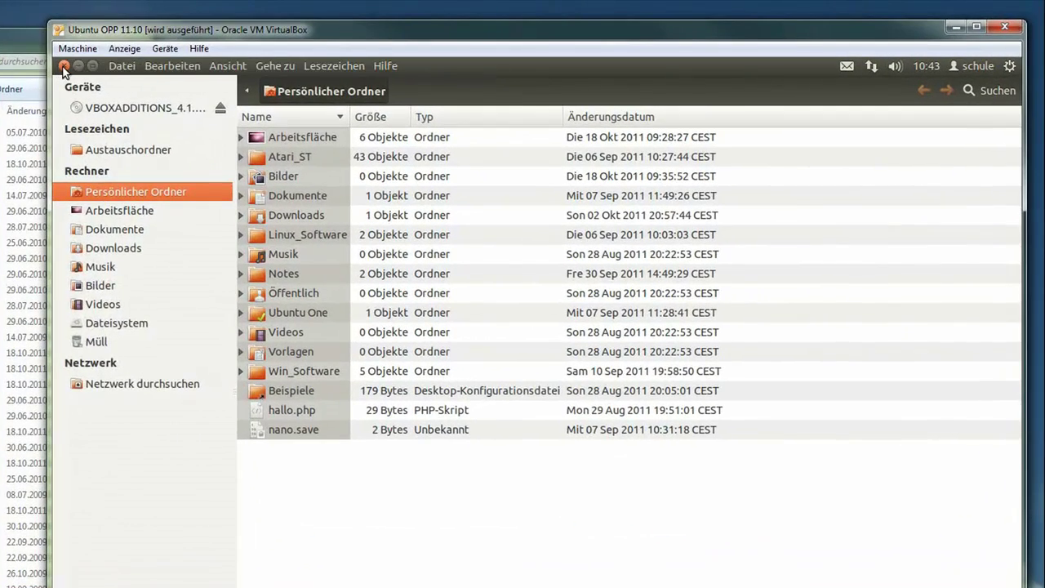
left_click(64, 65)
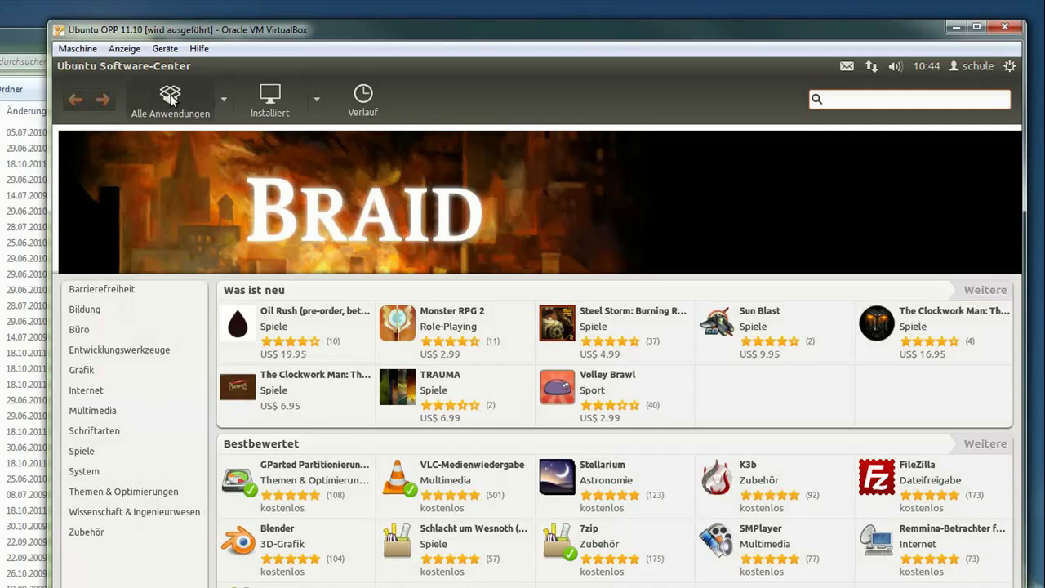
Browse the Multimedia app list, then go back to the Alle Anwendungen overview
left_click(91, 412)
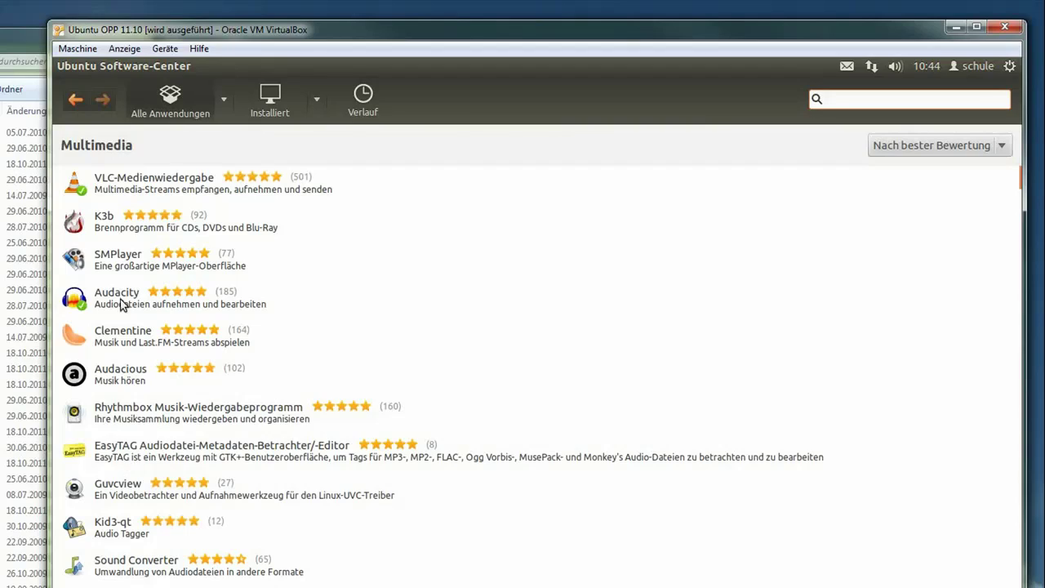
scroll(252, 481, "down", 3)
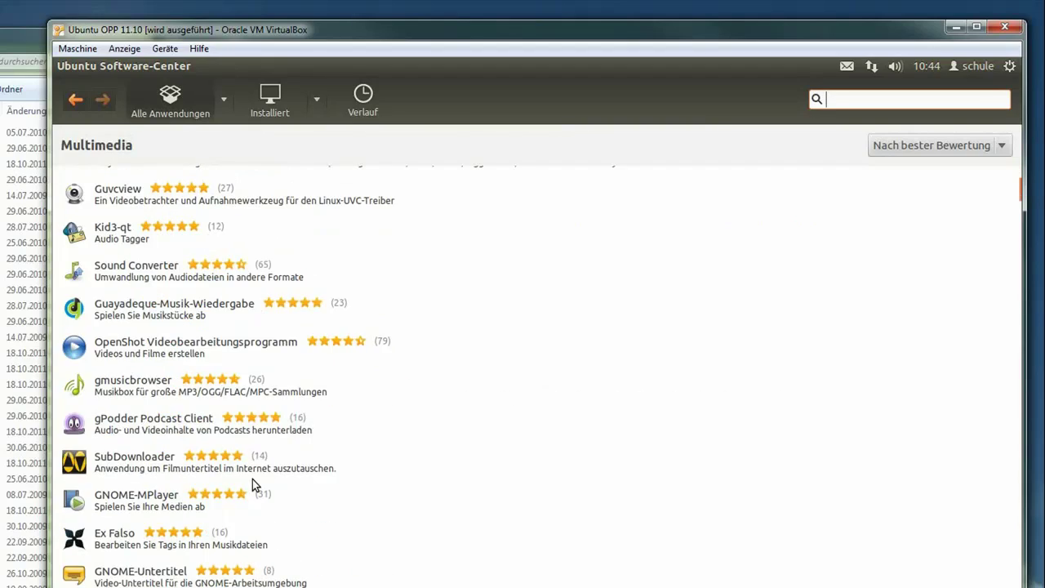
scroll(249, 485, "down", 15)
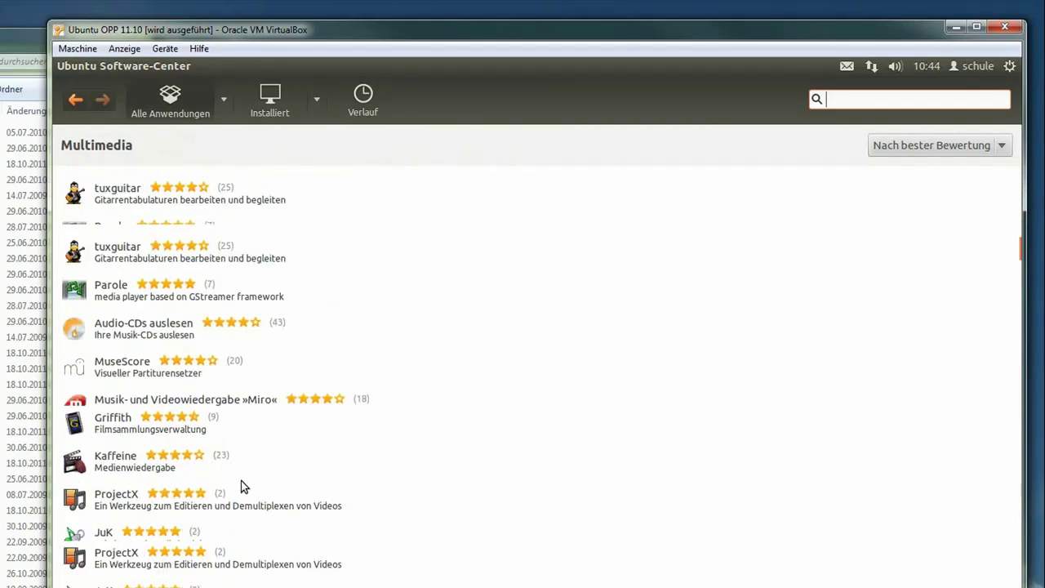
scroll(241, 487, "up", 18)
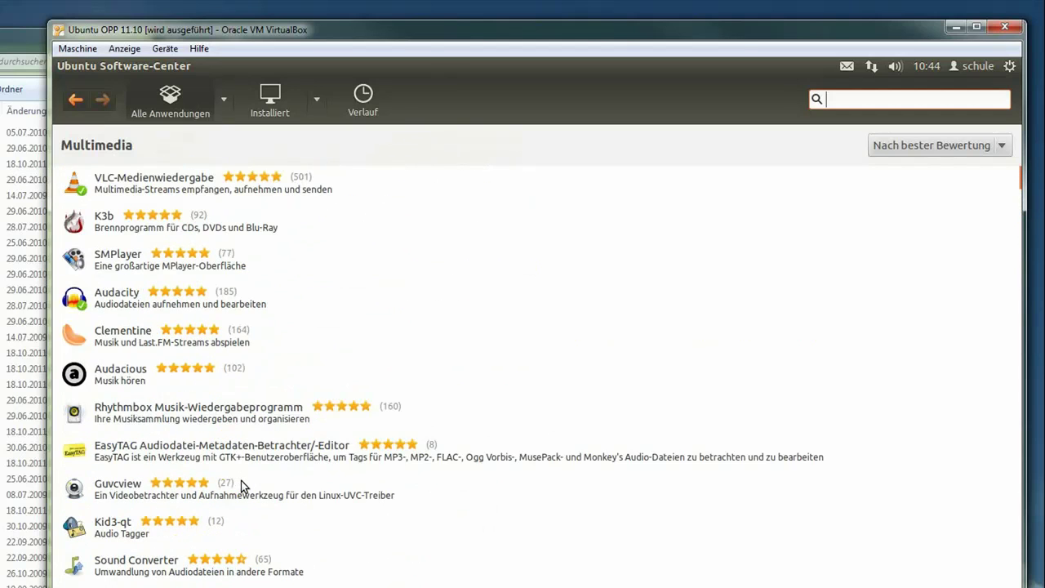
scroll(241, 487, "down", 6)
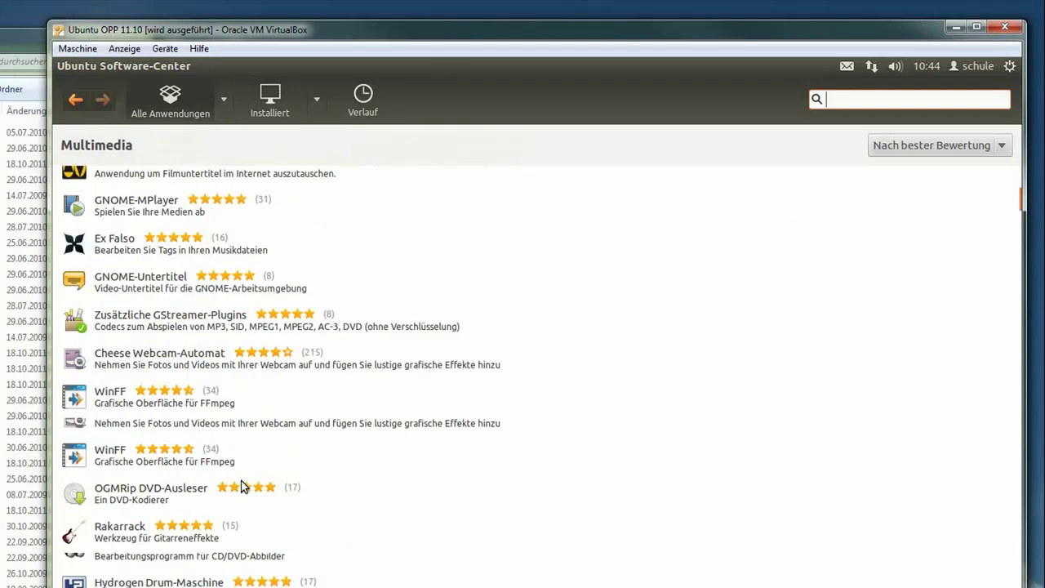
scroll(241, 486, "down", 5)
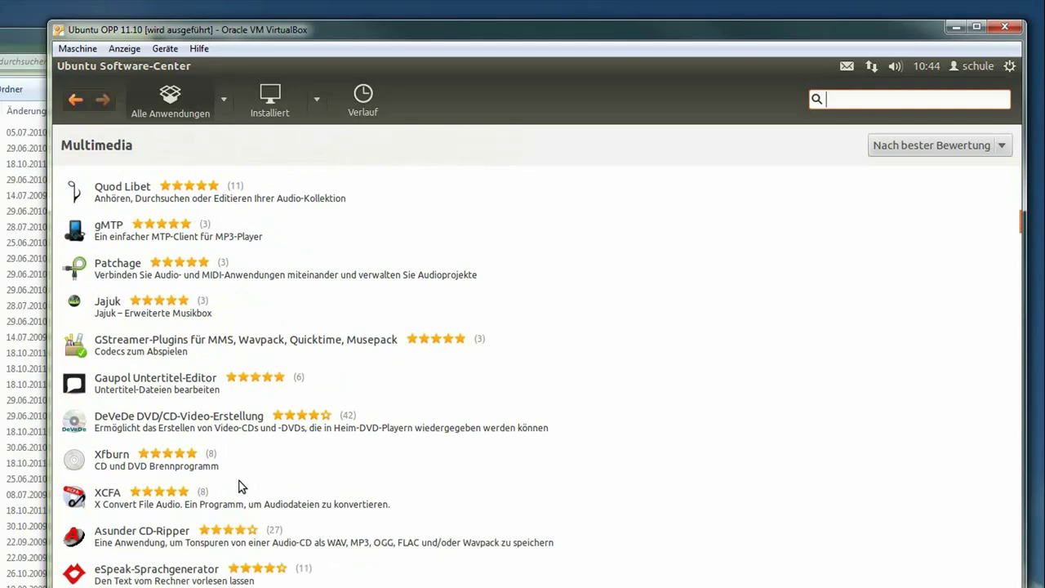
scroll(236, 488, "down", 1)
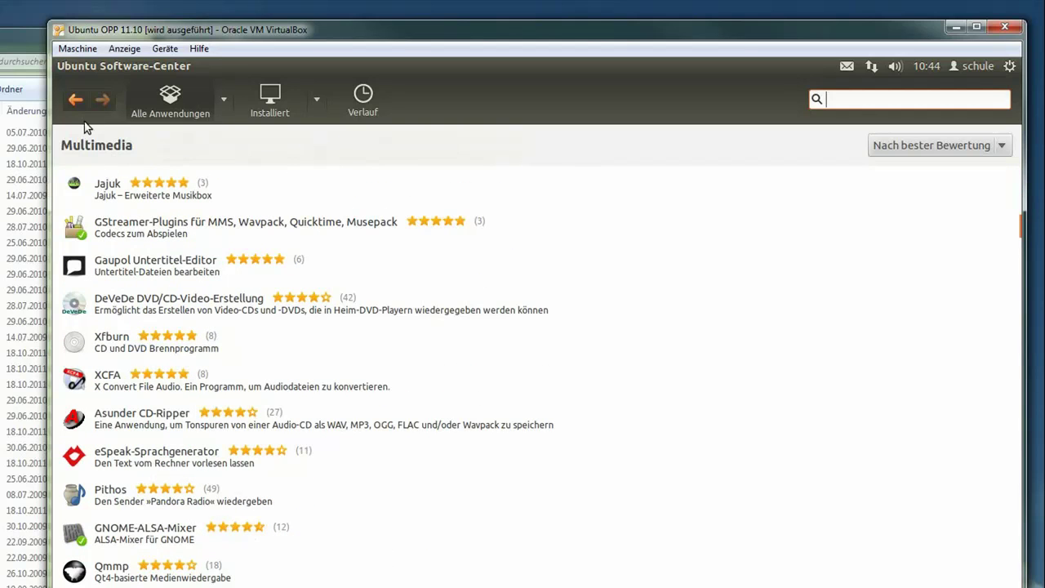
left_click(75, 100)
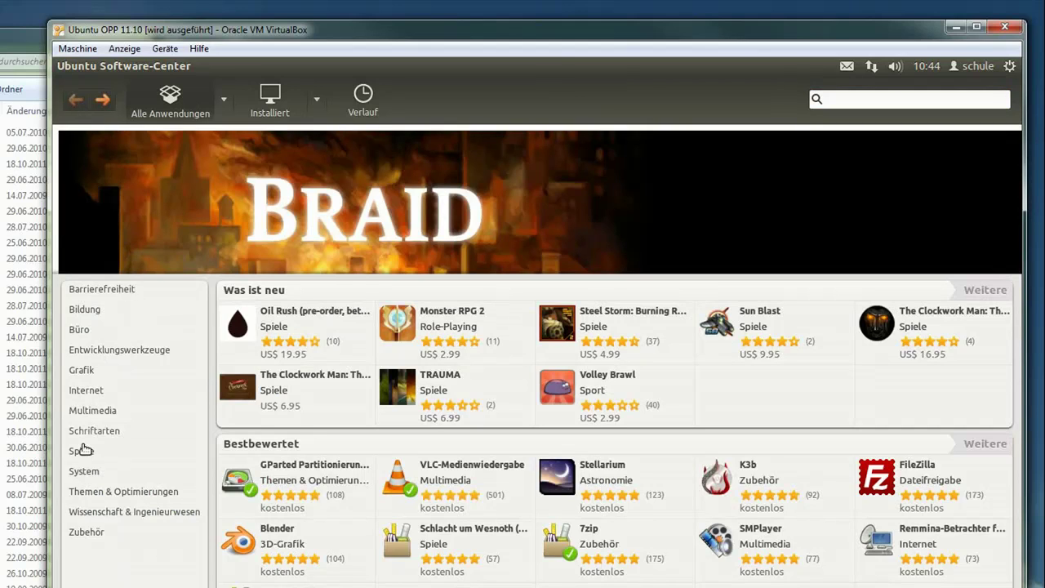
Open Spiele, list all 510 games, and view the Hedgewars details page
left_click(112, 459)
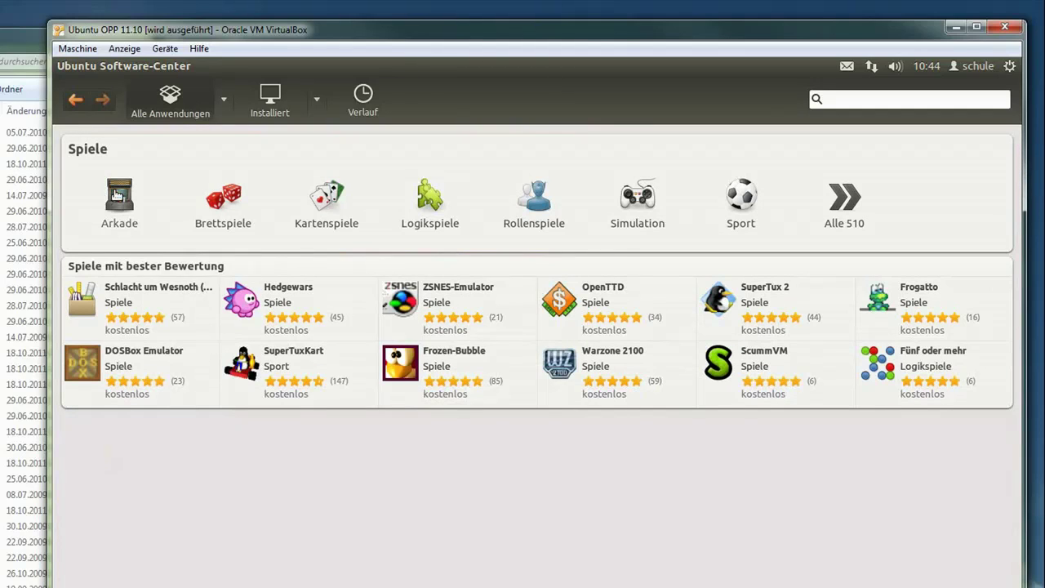
left_click(845, 204)
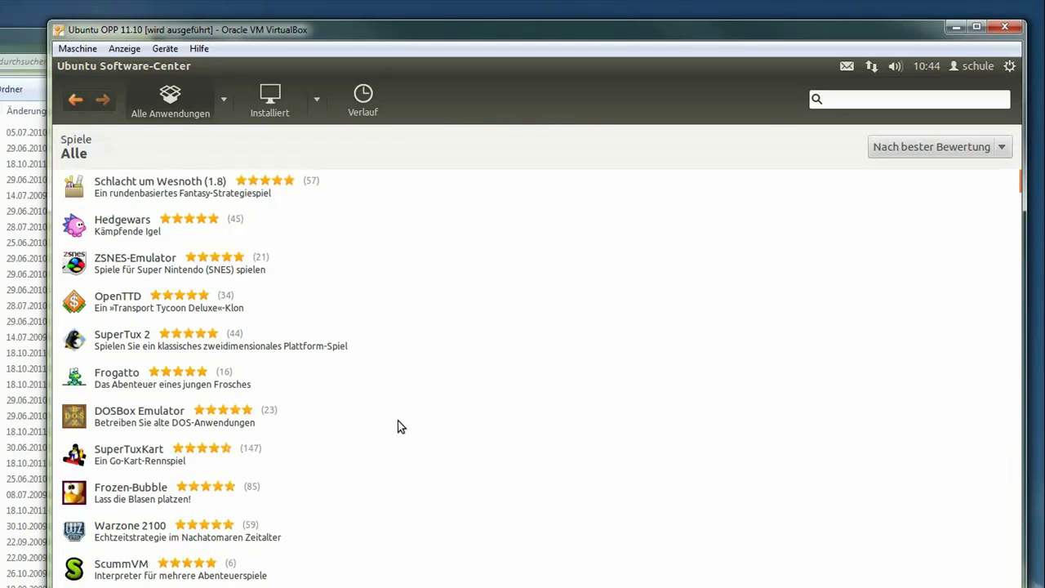
scroll(400, 427, "down", 6)
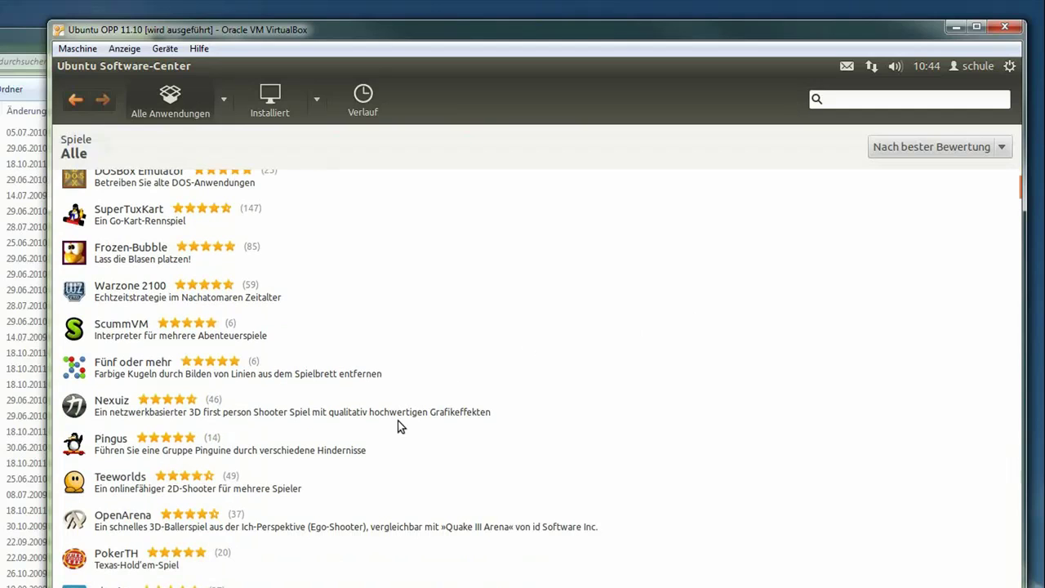
scroll(397, 420, "up", 6)
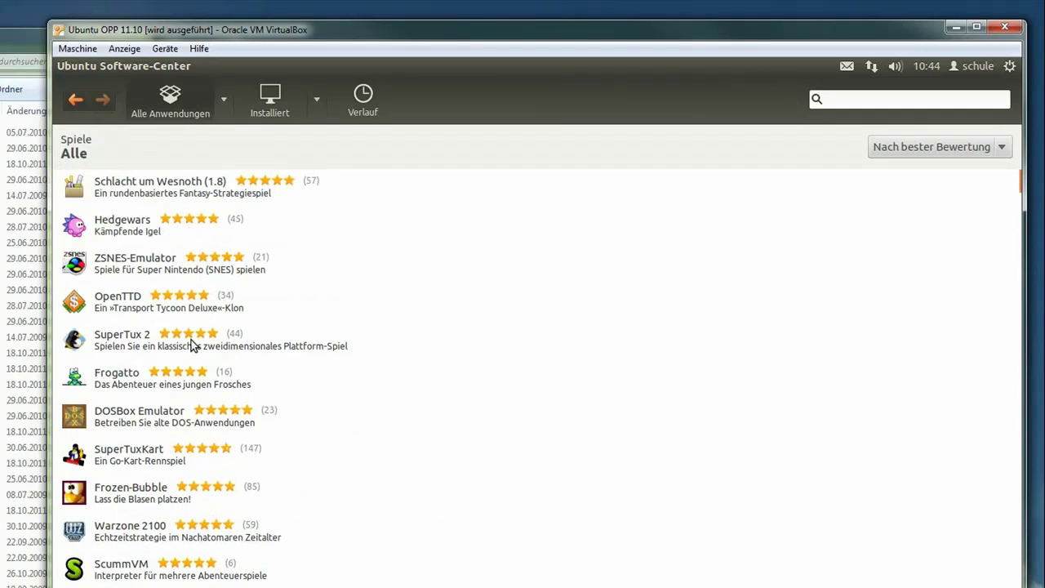
left_click(139, 225)
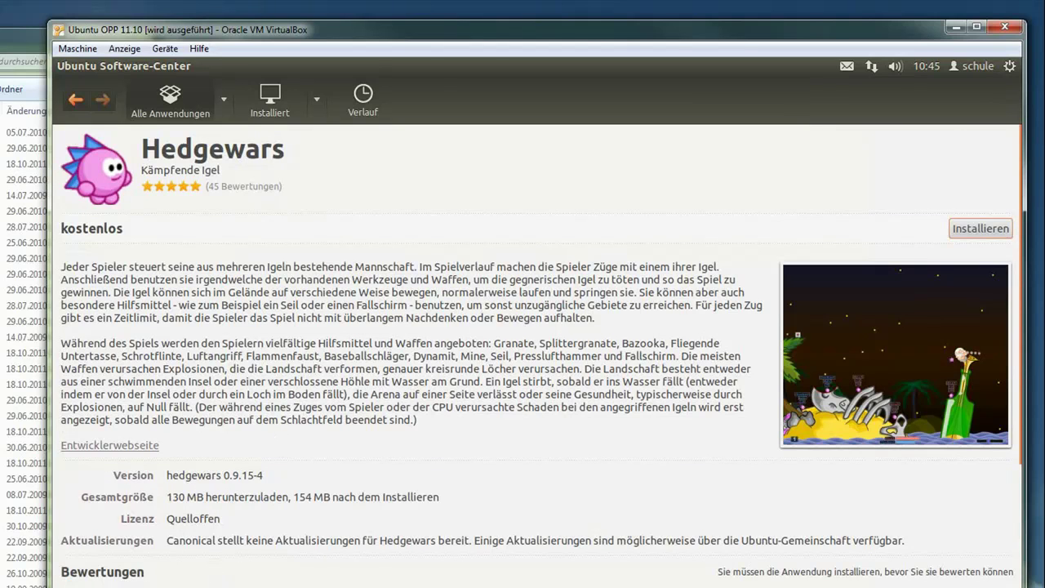
scroll(539, 356, "down", 5)
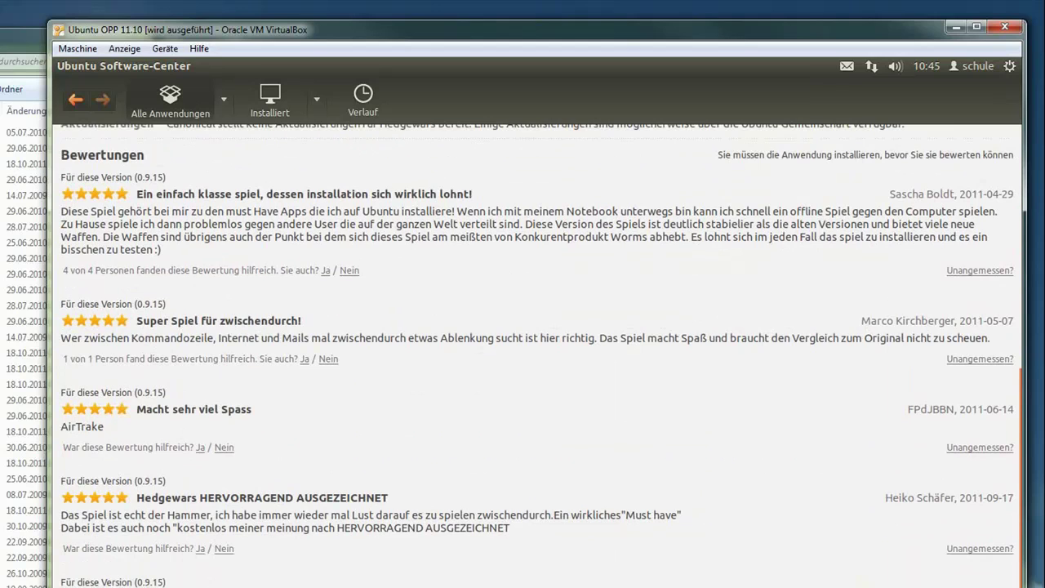
scroll(436, 456, "up", 5)
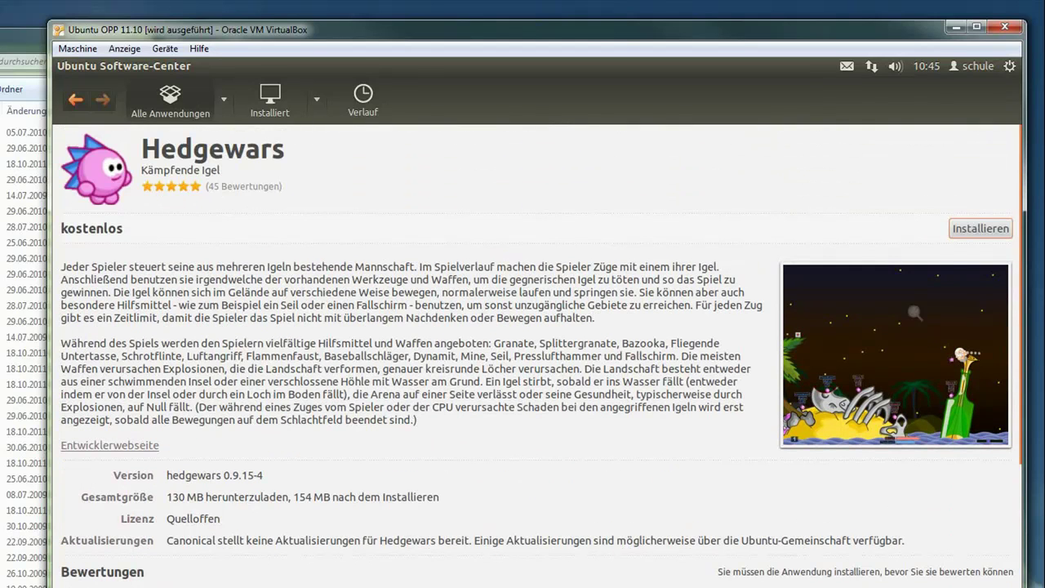
Install Hedgewars, authorize with the password, and view the download progress
left_click(973, 228)
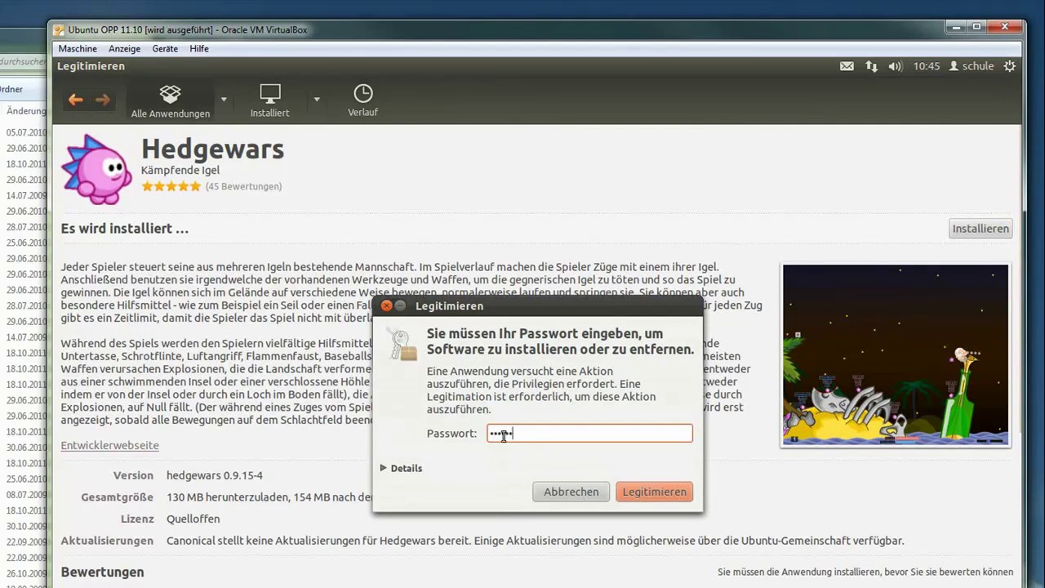
left_click(636, 499)
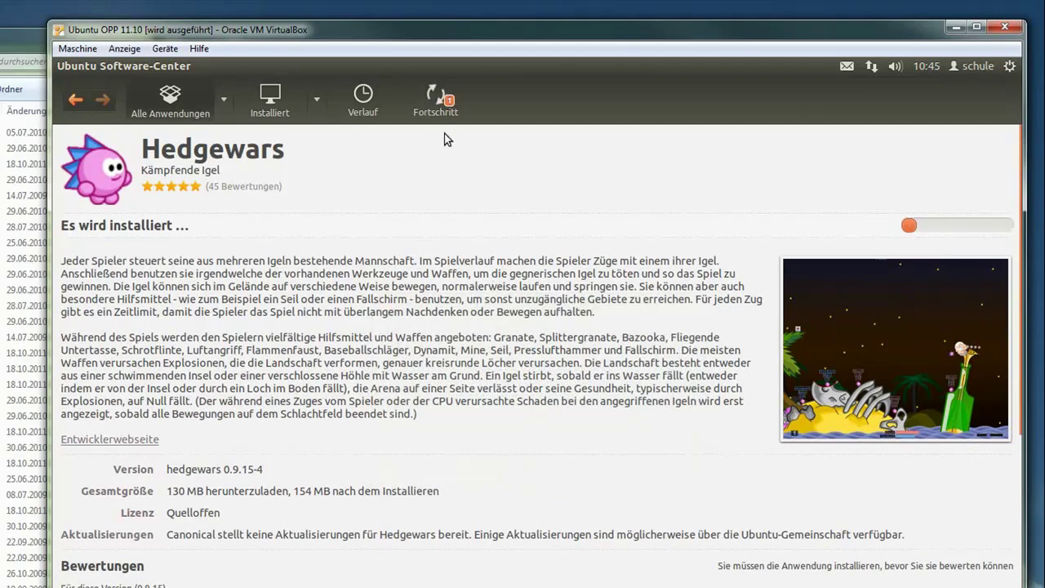
left_click(435, 105)
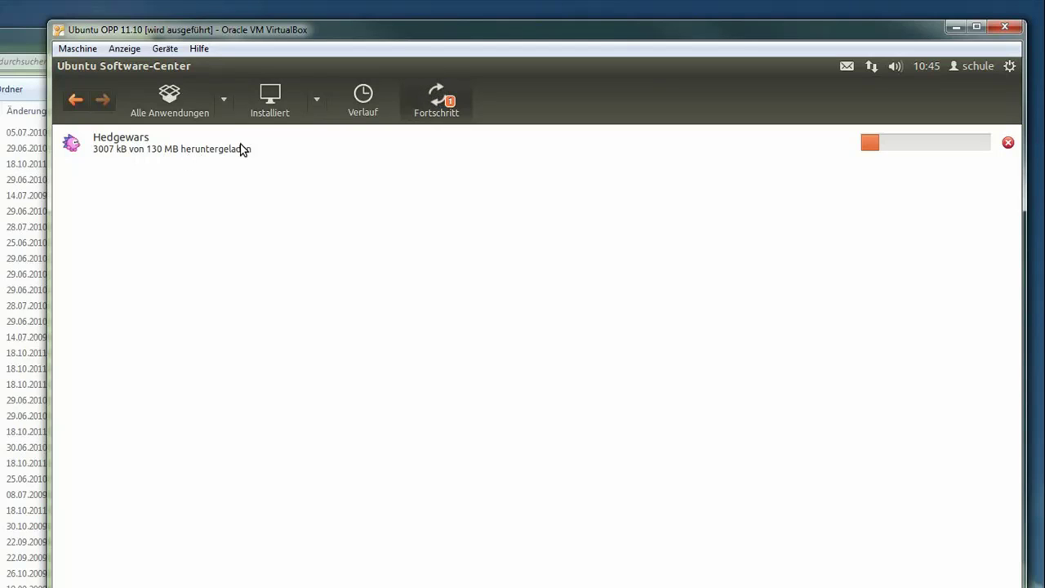
Return to the catalogue, peek at Schriftarten, then check Hedgewars progress again
left_click(183, 113)
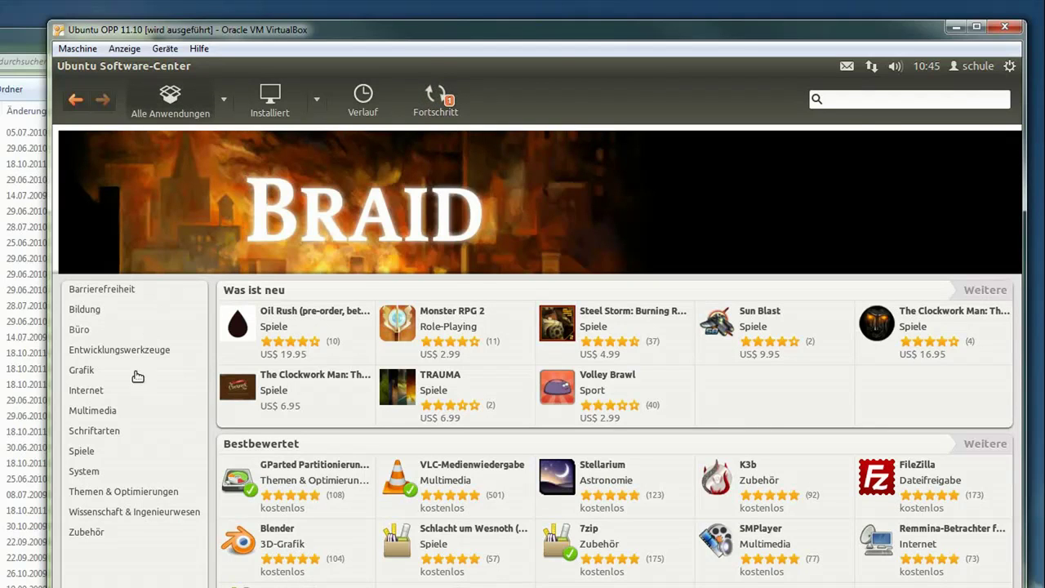
left_click(118, 441)
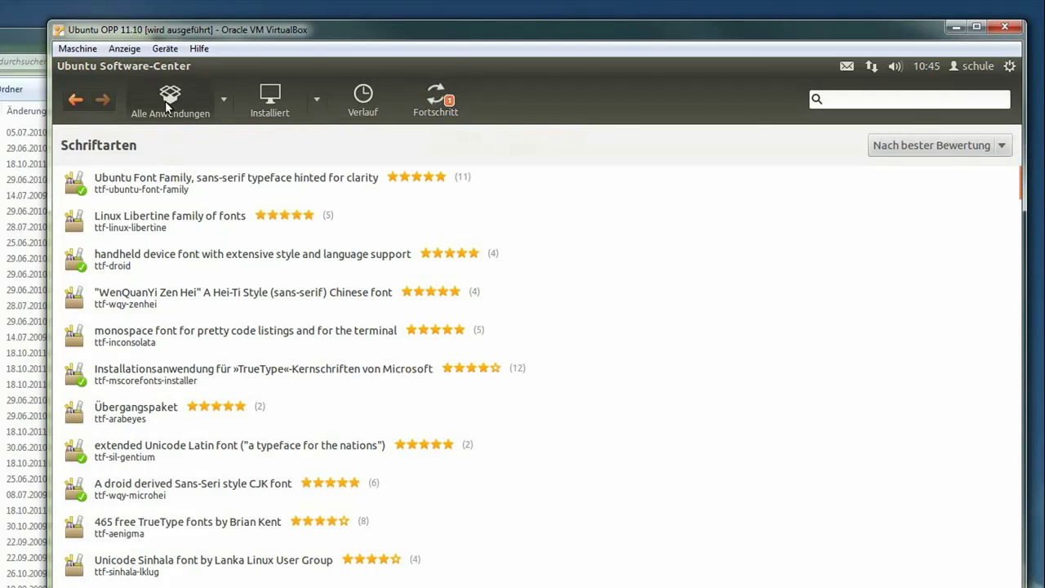
left_click(169, 102)
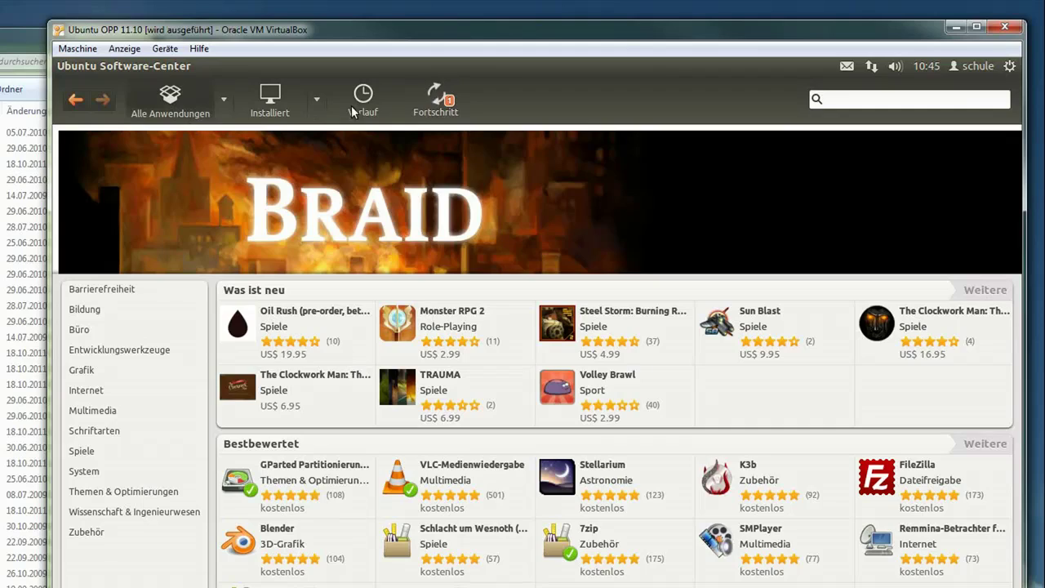
left_click(435, 100)
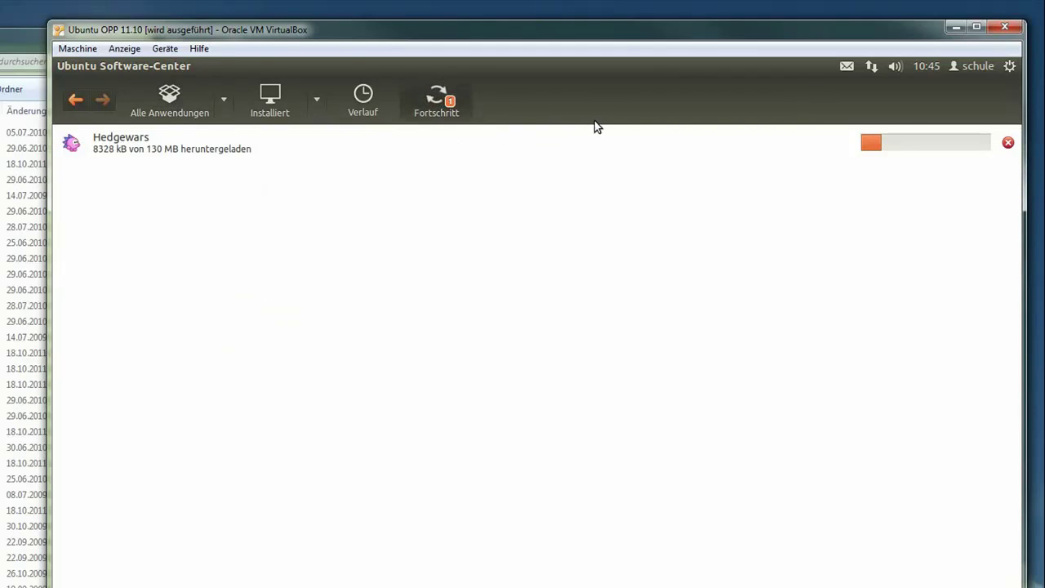
Cancel the Hedgewars download and select Bleistift in the Grafik category
left_click(995, 145)
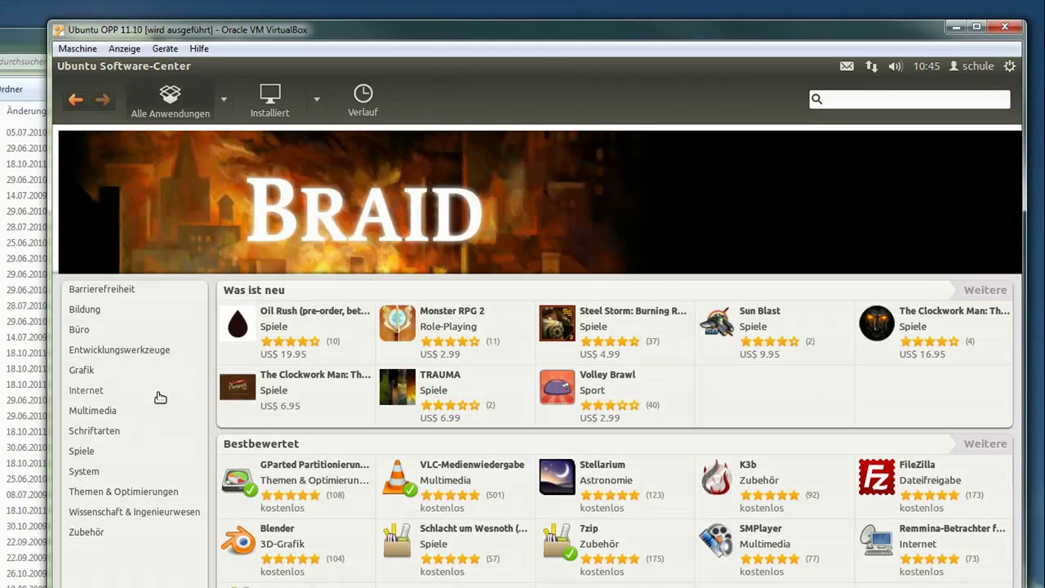
left_click(85, 372)
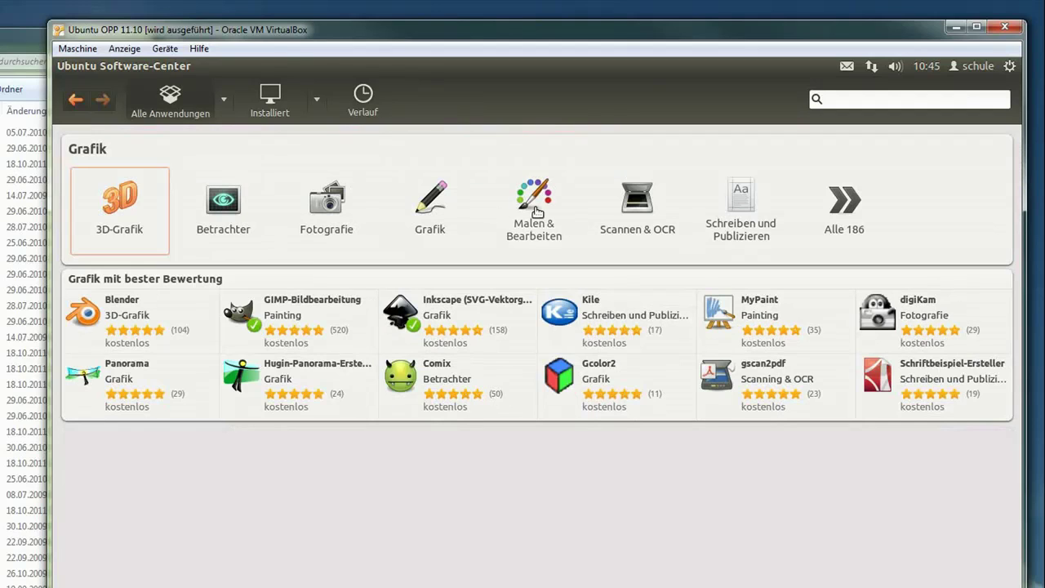
left_click(434, 221)
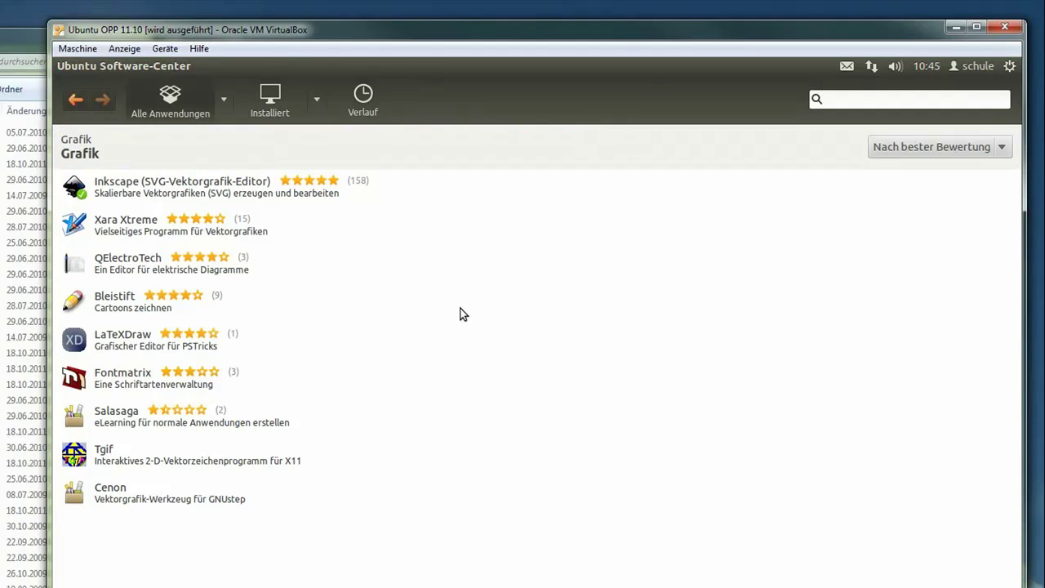
left_click(125, 306)
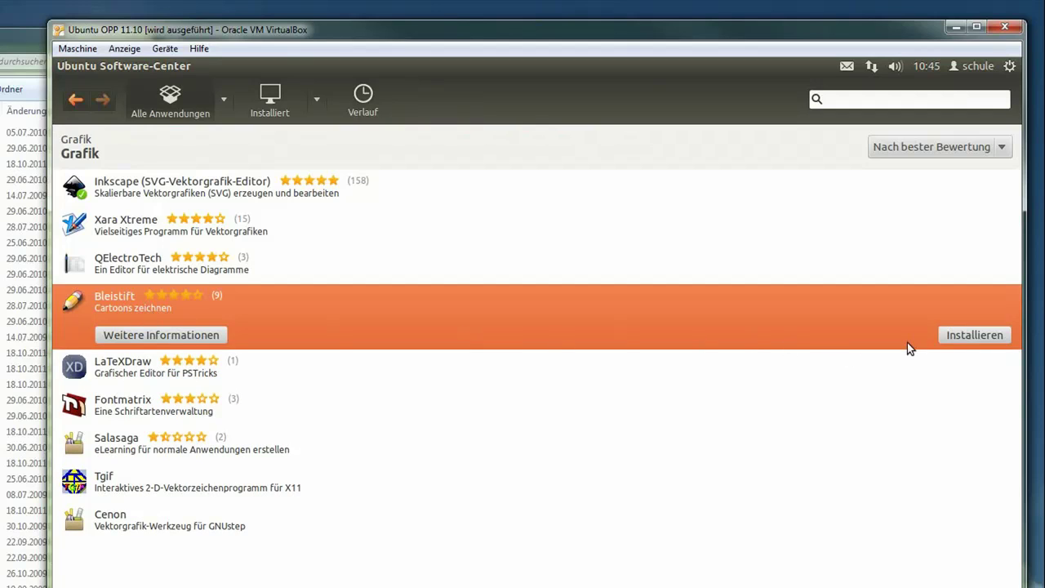
Install Bleistift, show its details page, and restore the window to a smaller size
left_click(972, 335)
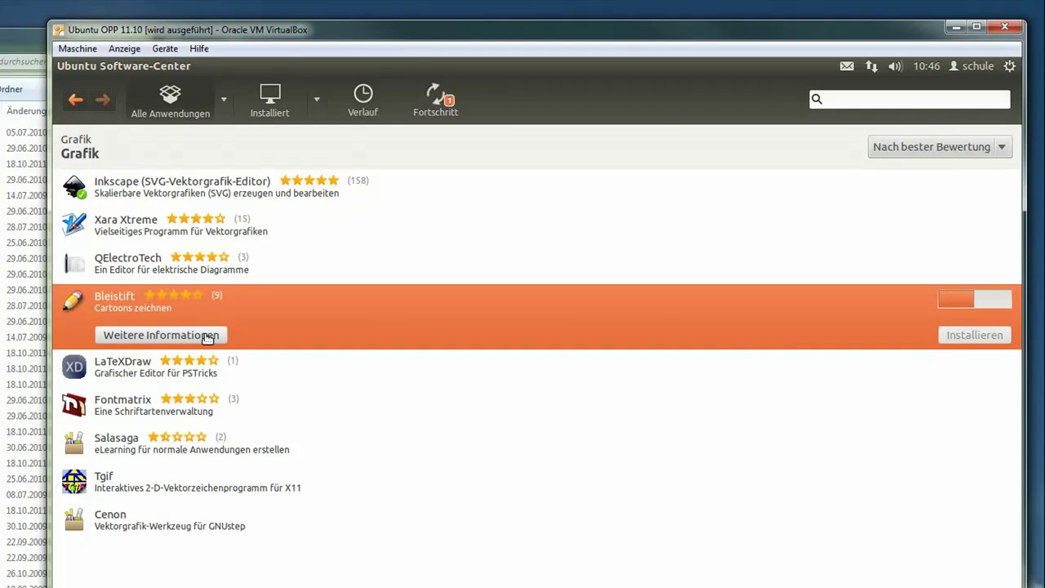
key("Return")
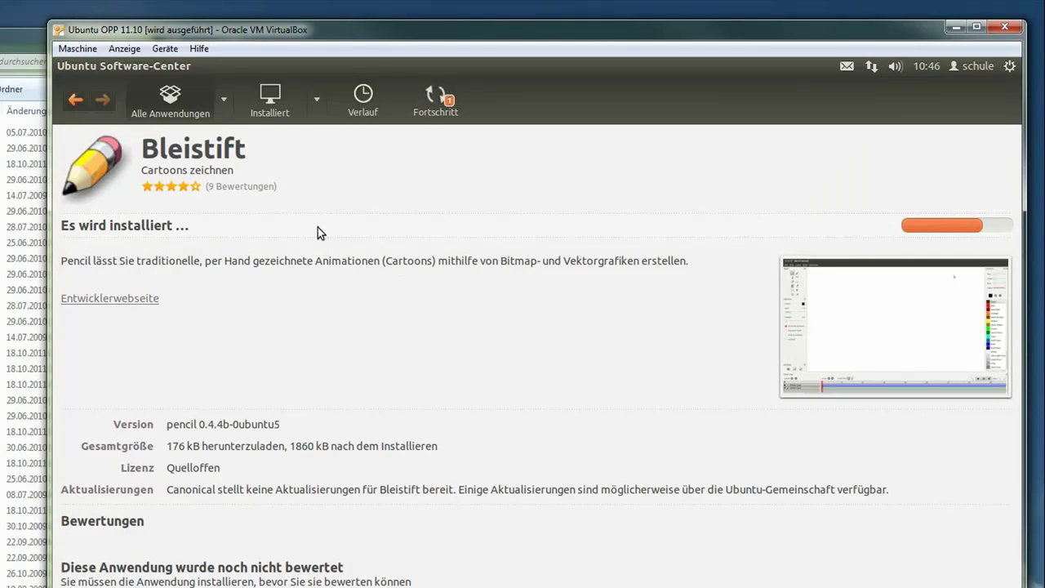
mouse_move(133, 64)
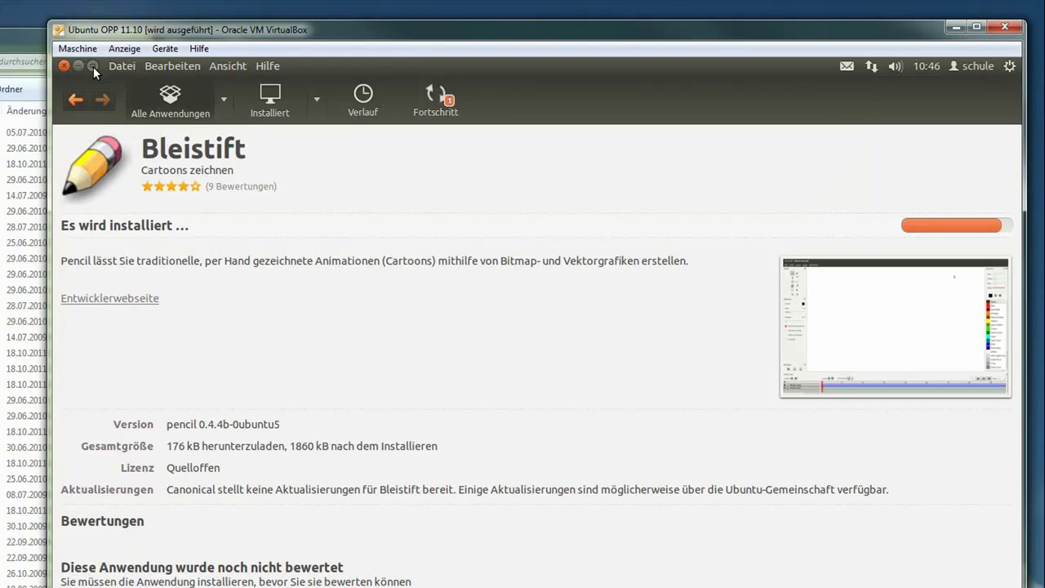
left_click(93, 66)
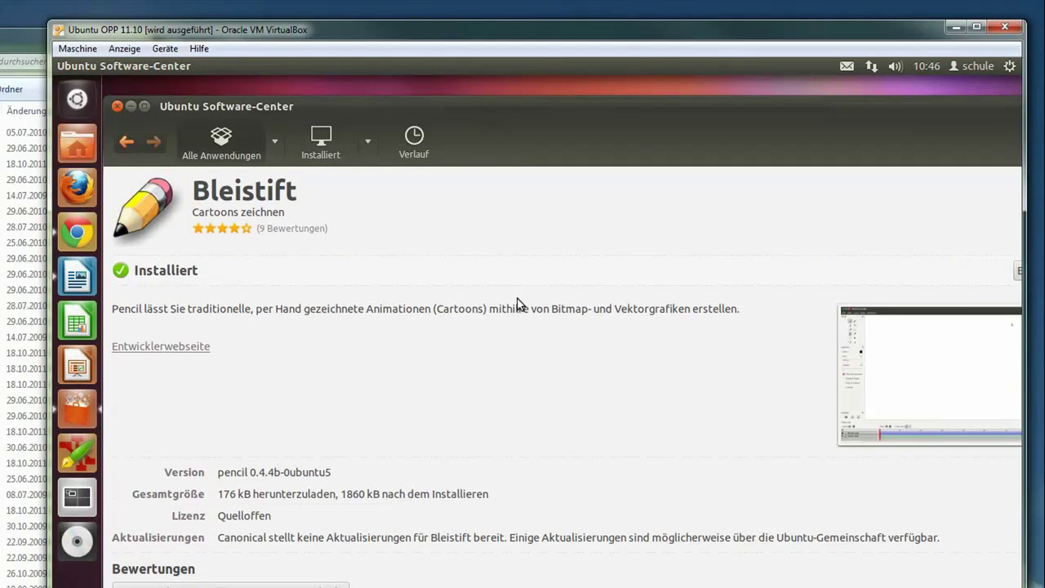
Close Software Center and launch Pencil by searching 'pencil' in the Dash
left_click(119, 107)
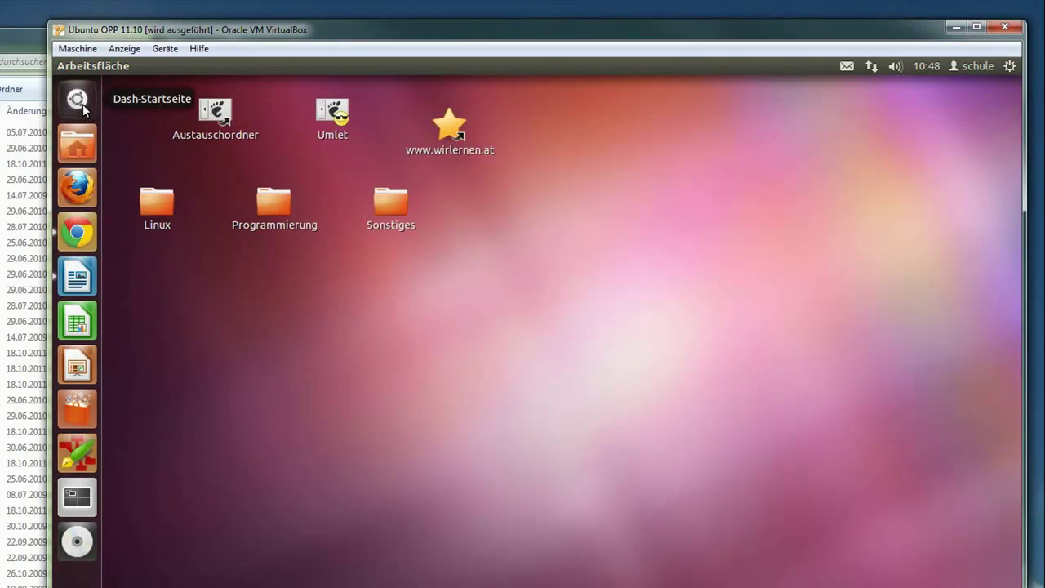
left_click(82, 104)
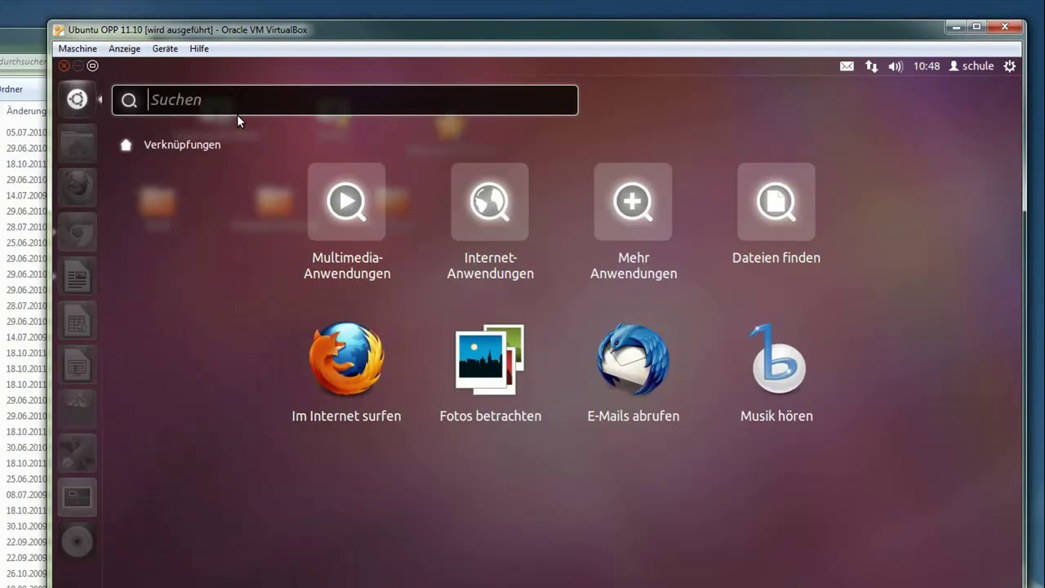
type("Bleis")
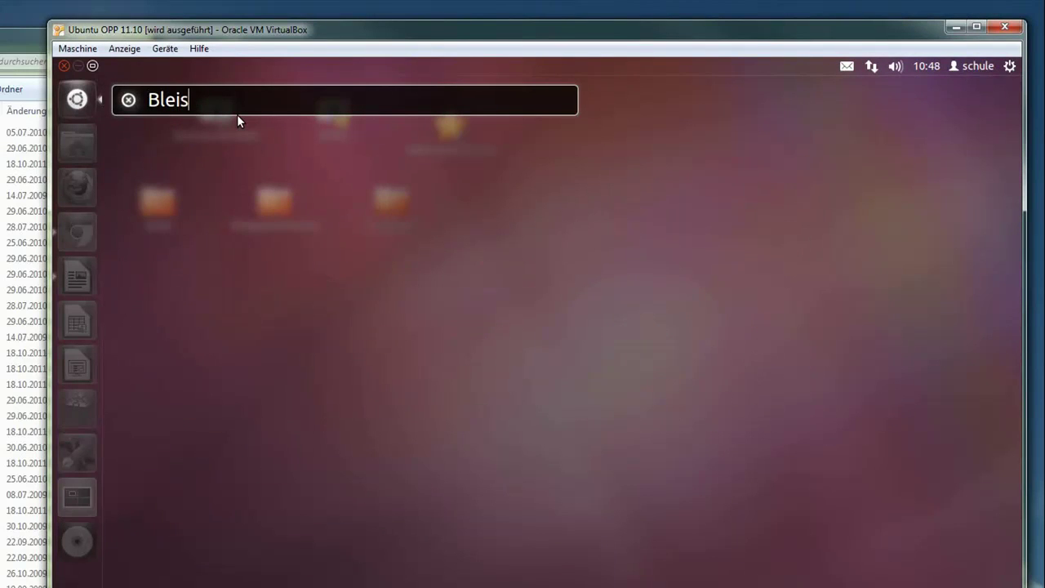
type("tift")
key("BackSpace")
key("BackSpace")
key("BackSpace")
key("BackSpace")
key("BackSpace")
key("BackSpace")
key("BackSpace")
key("BackSpace")
key("BackSpace")
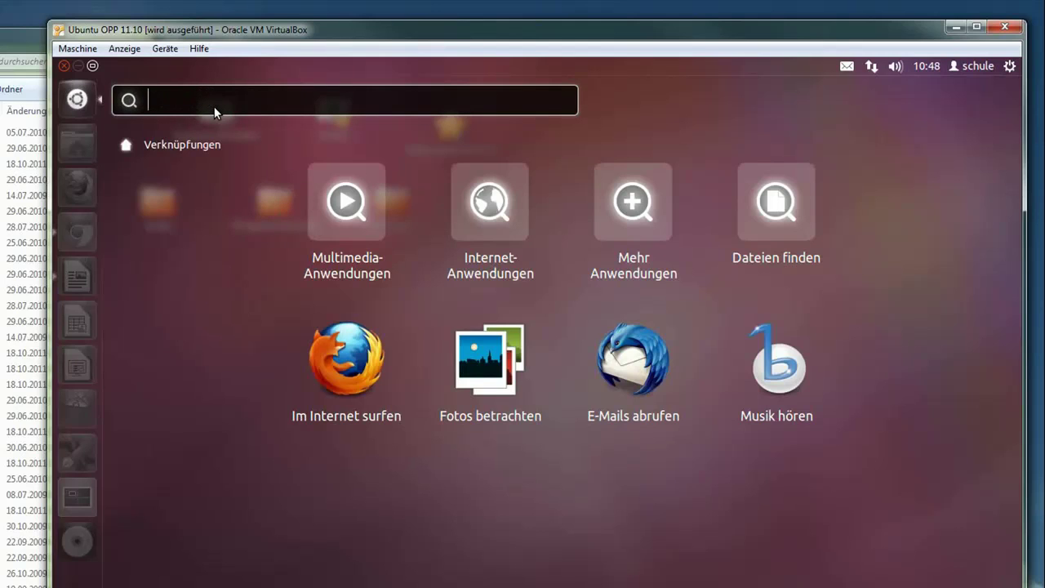
type("pencil")
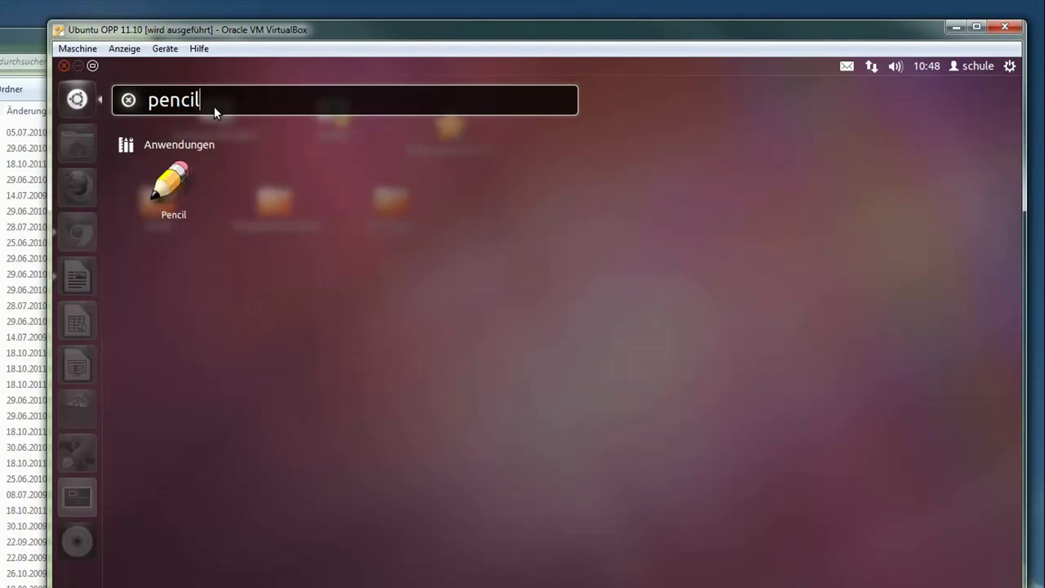
left_click(169, 187)
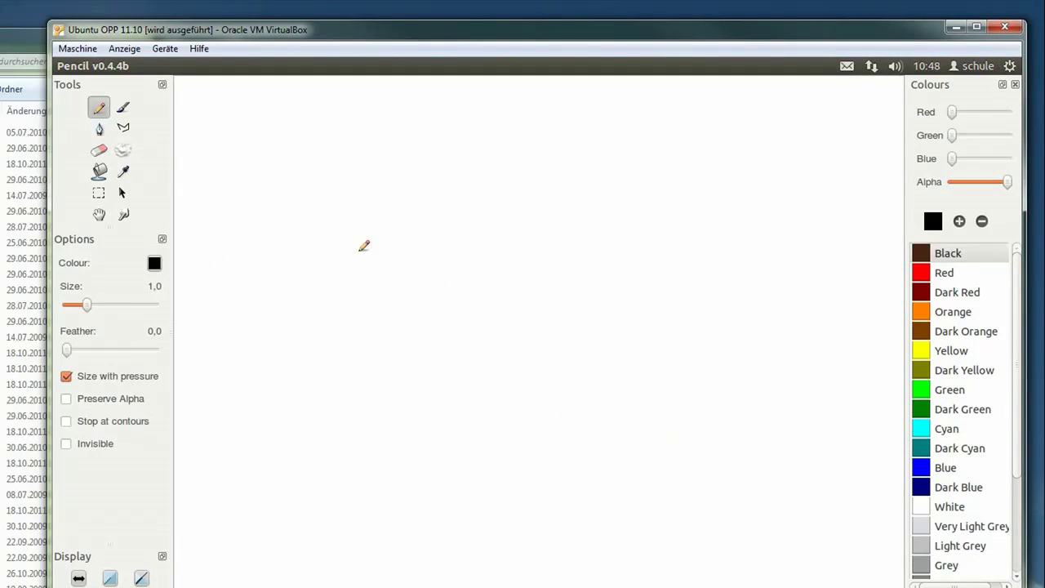
Draw a looping freehand stroke, erase parts with the Eraser, and close Pencil without saving
mouse_move(325, 240)
left_mouse_down()
mouse_move(649, 303)
mouse_move(525, 416)
mouse_move(438, 415)
left_mouse_up()
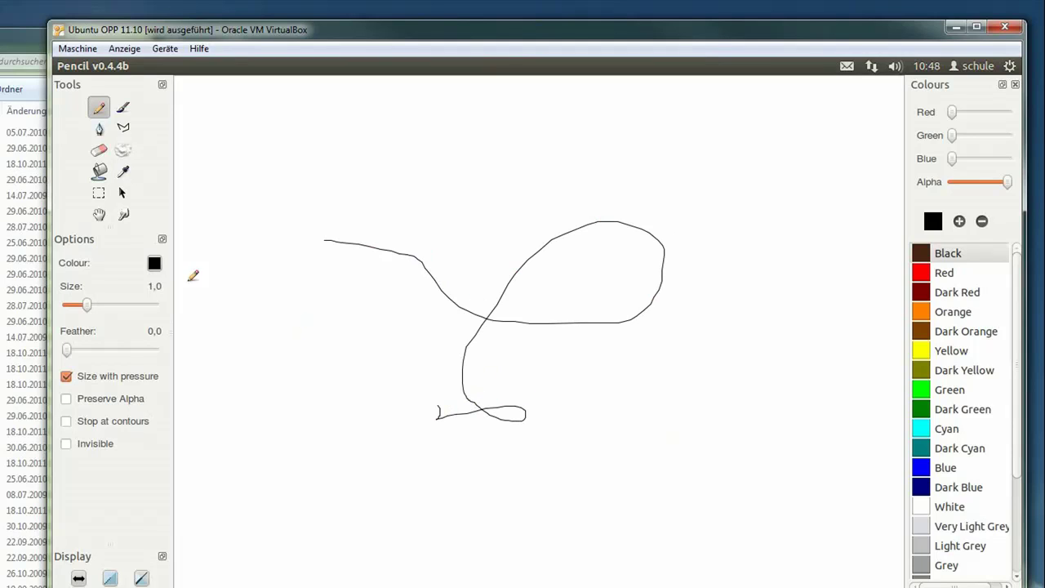
left_click(99, 150)
mouse_move(339, 242)
left_mouse_down()
mouse_move(530, 240)
mouse_move(495, 319)
mouse_move(615, 294)
mouse_move(572, 348)
left_mouse_up()
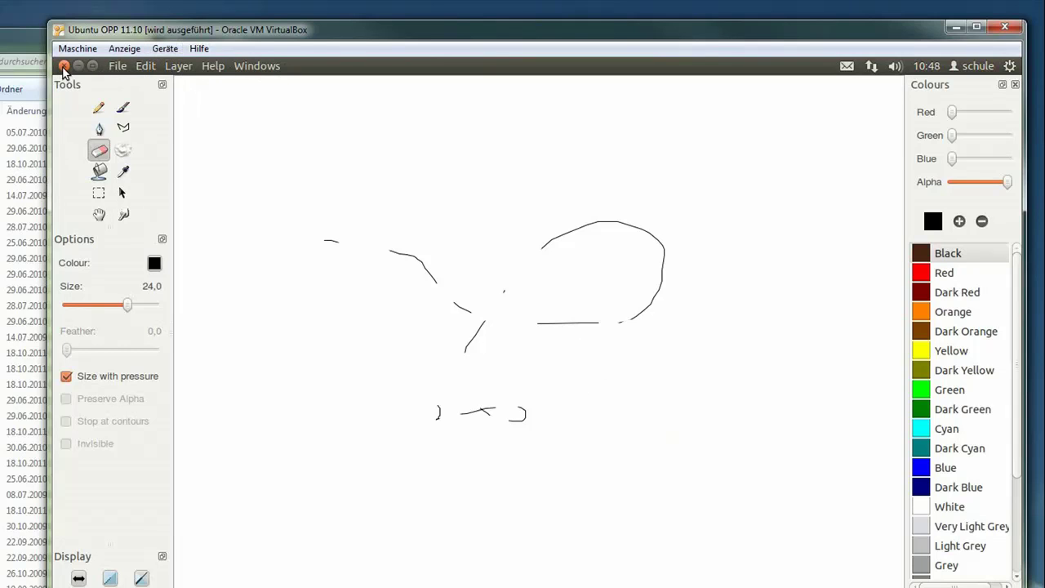
left_click(64, 66)
left_click(544, 313)
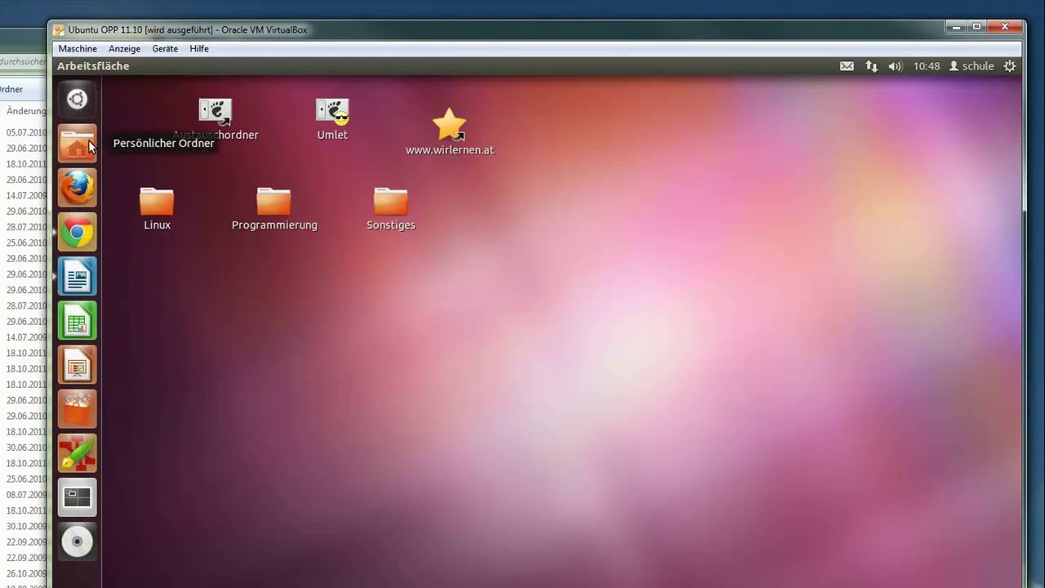
left_click(77, 98)
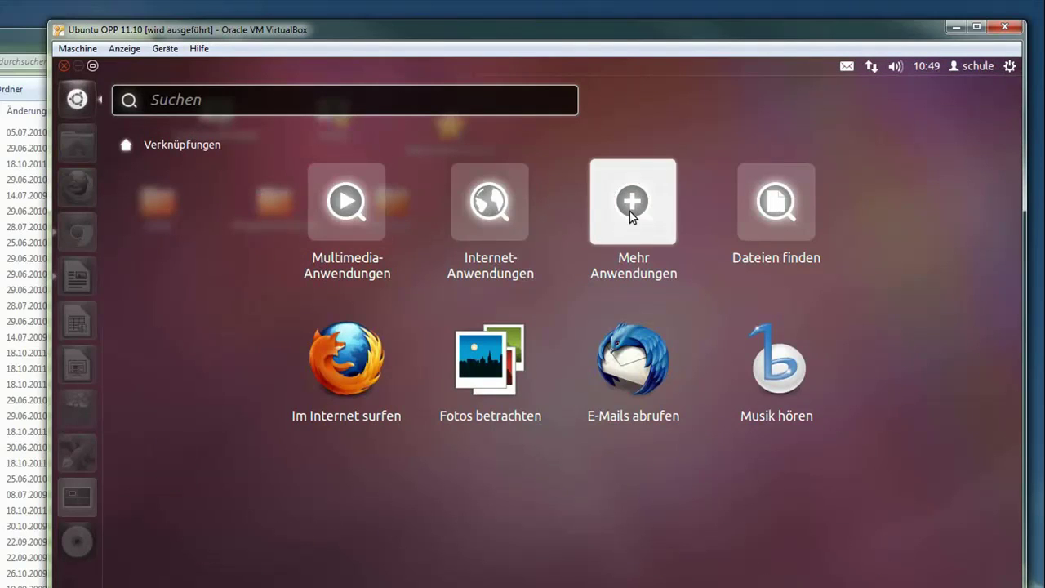
left_click(630, 212)
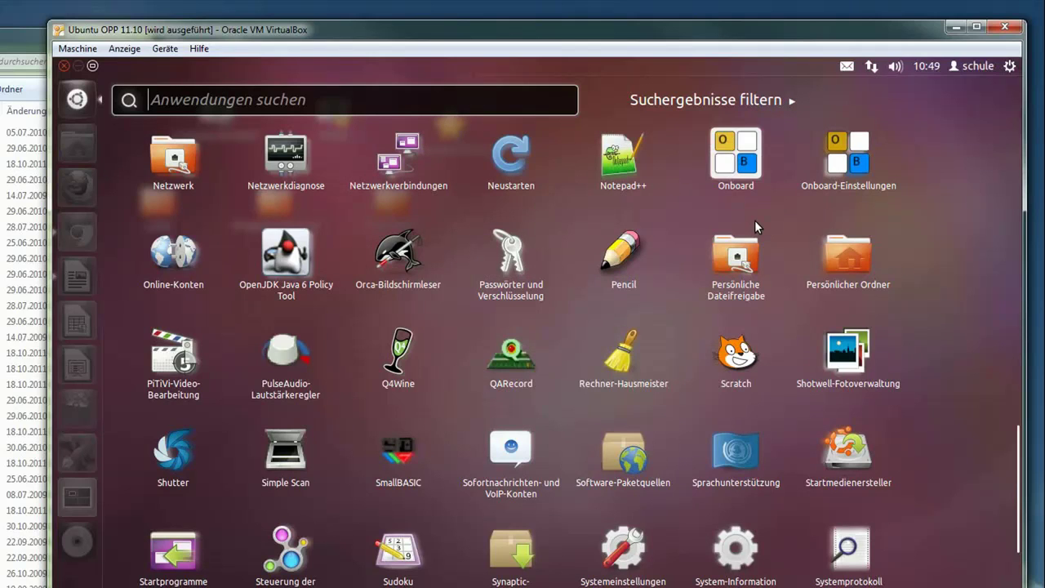
scroll(753, 221, "down", 5)
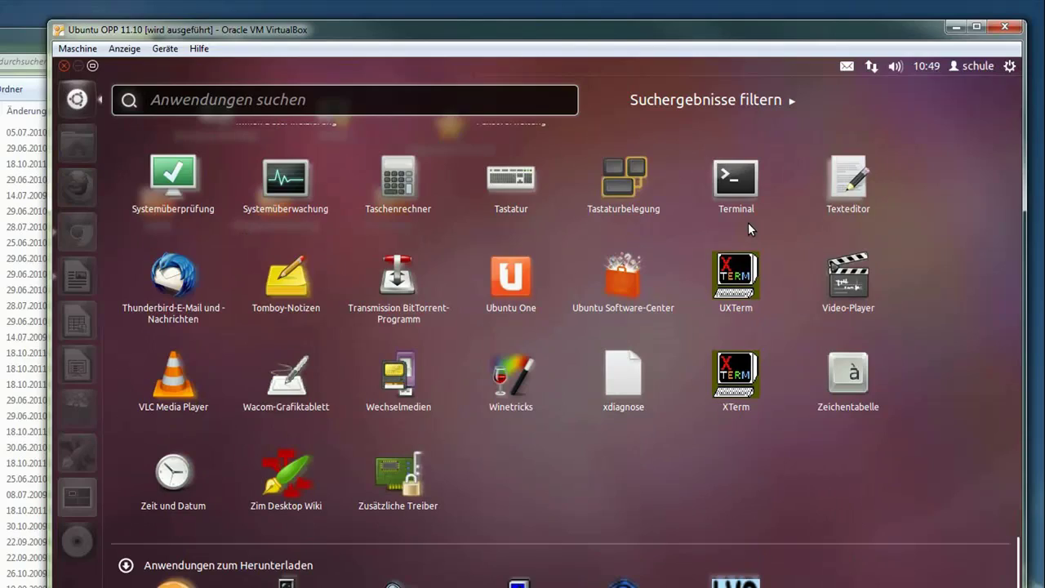
scroll(748, 222, "up", 7)
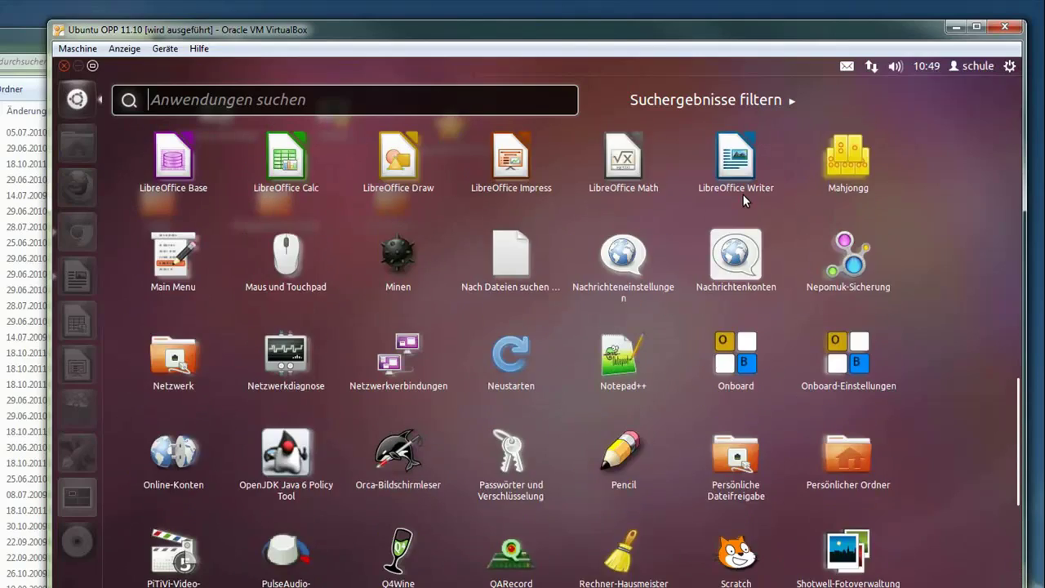
scroll(742, 194, "up", 4)
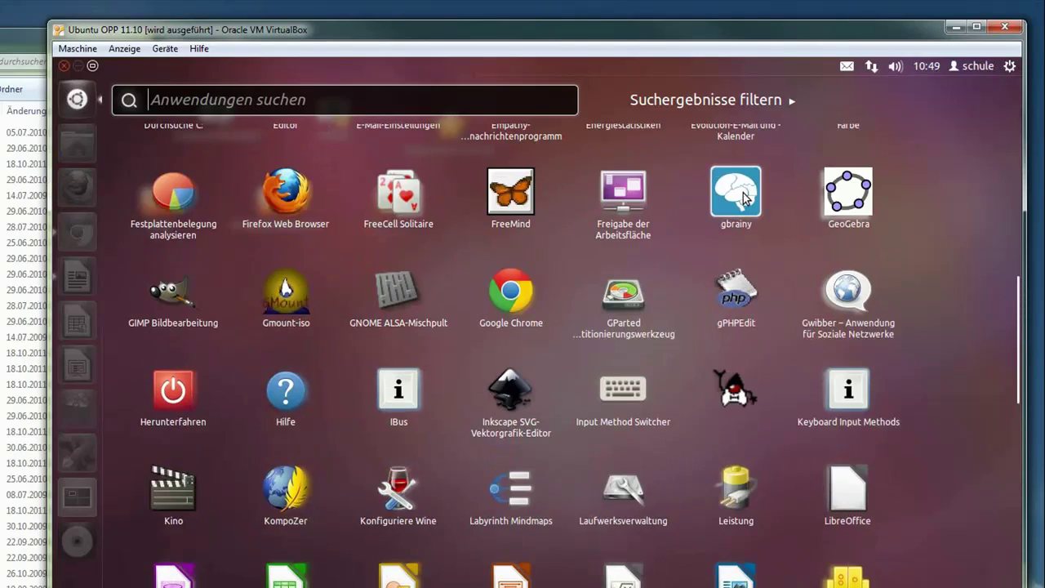
scroll(743, 196, "down", 3)
scroll(741, 196, "down", 2)
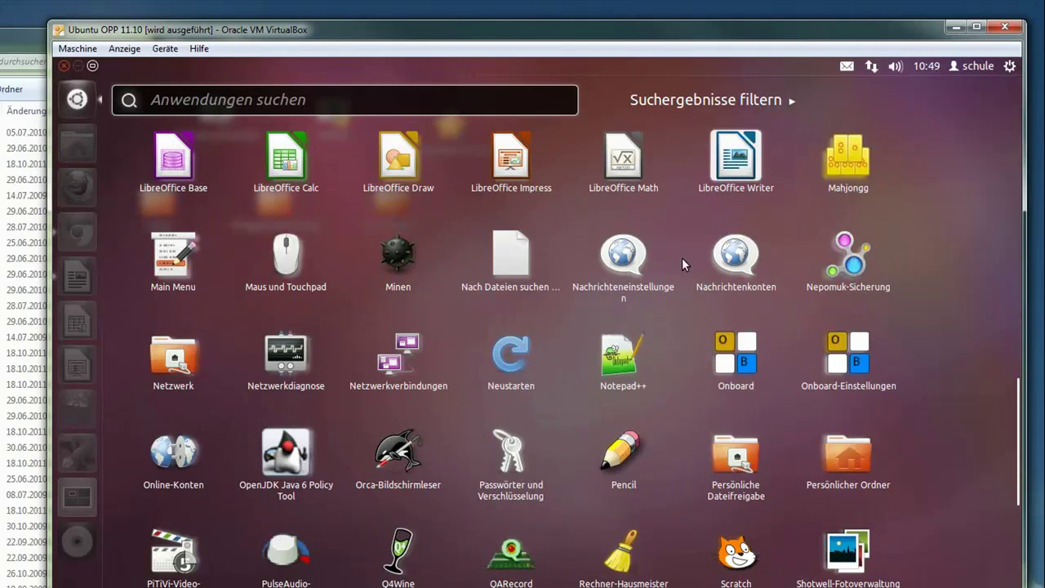
left_click(614, 457)
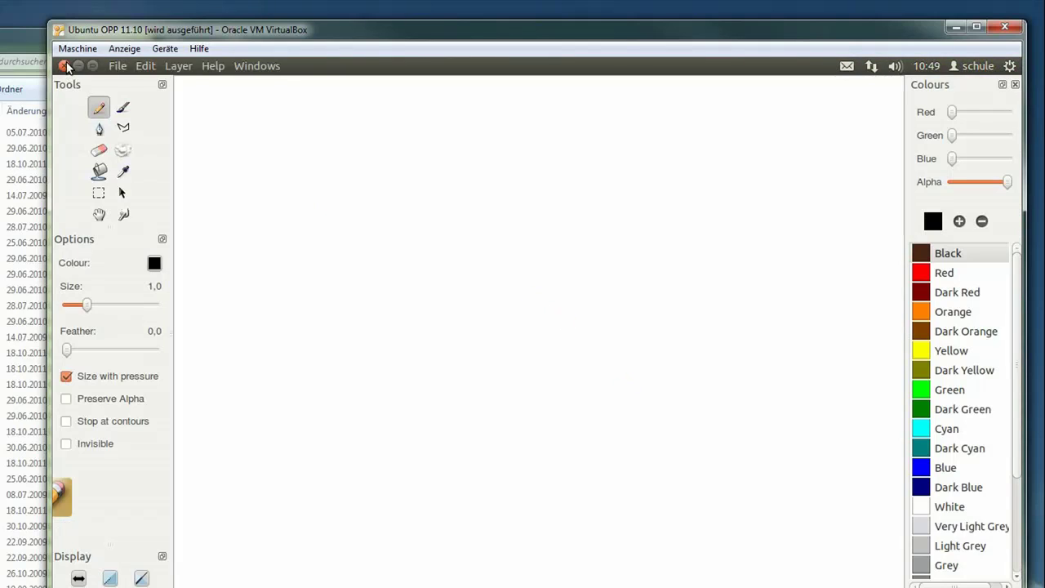
left_click(63, 65)
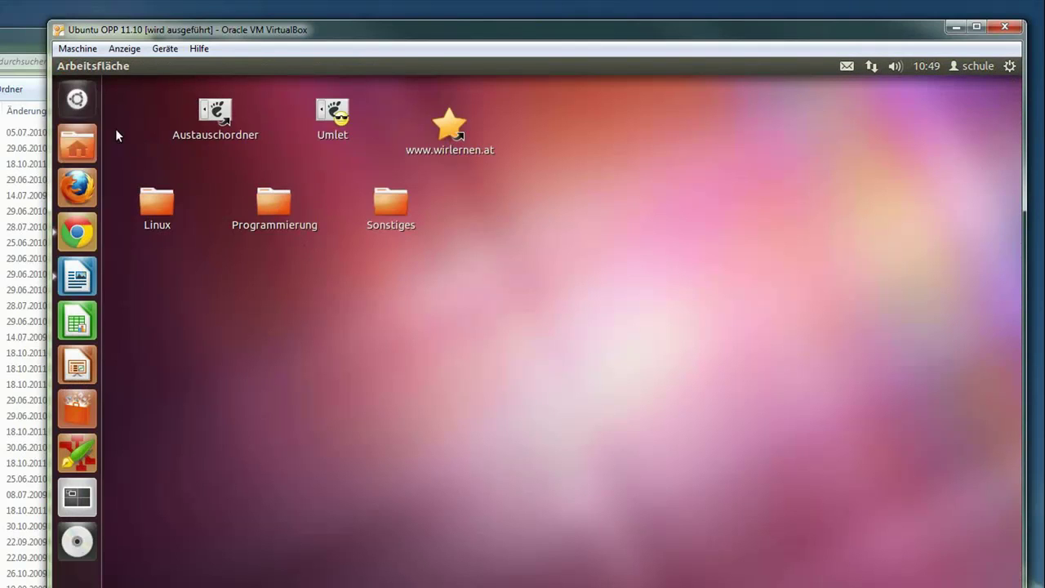
left_click(76, 98)
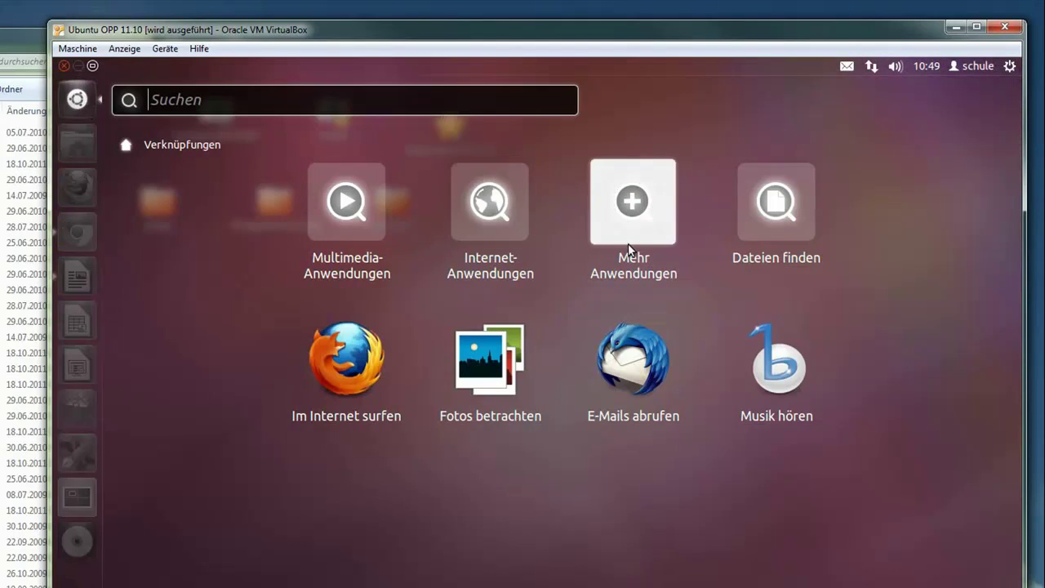
left_click(628, 243)
scroll(436, 405, "down", 5)
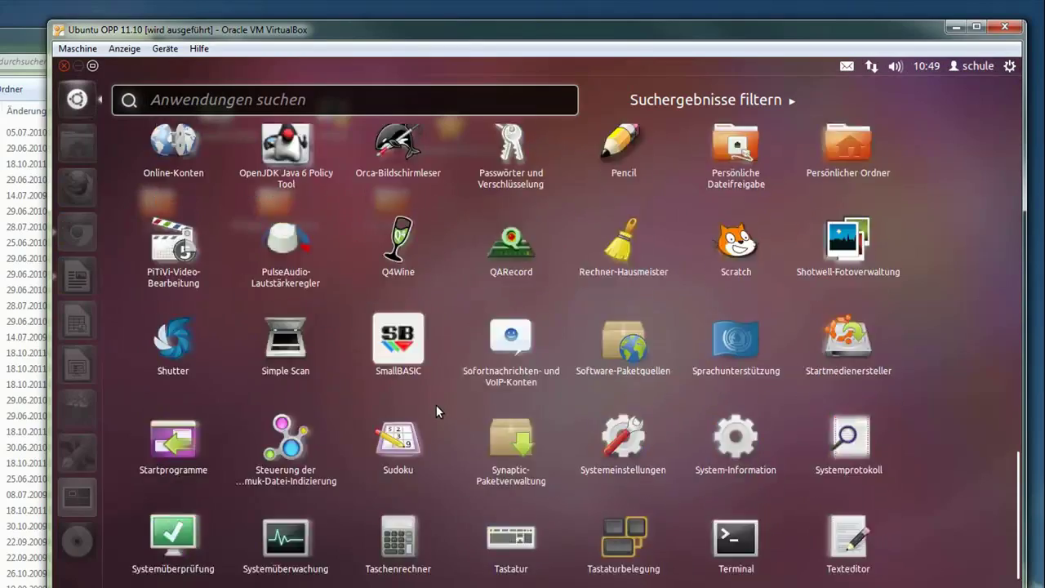
scroll(436, 405, "down", 5)
scroll(437, 408, "up", 4)
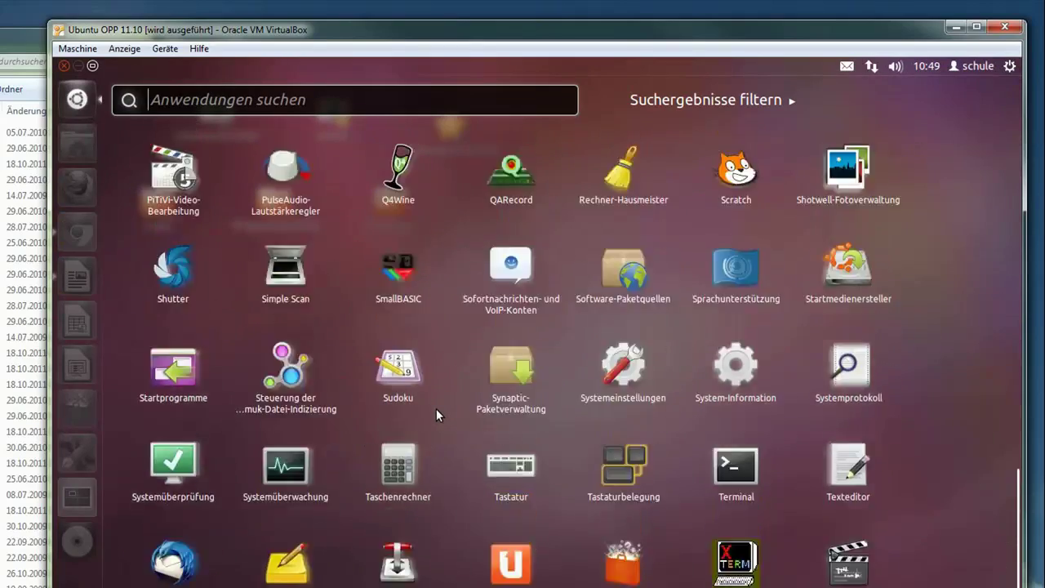
scroll(436, 408, "up", 15)
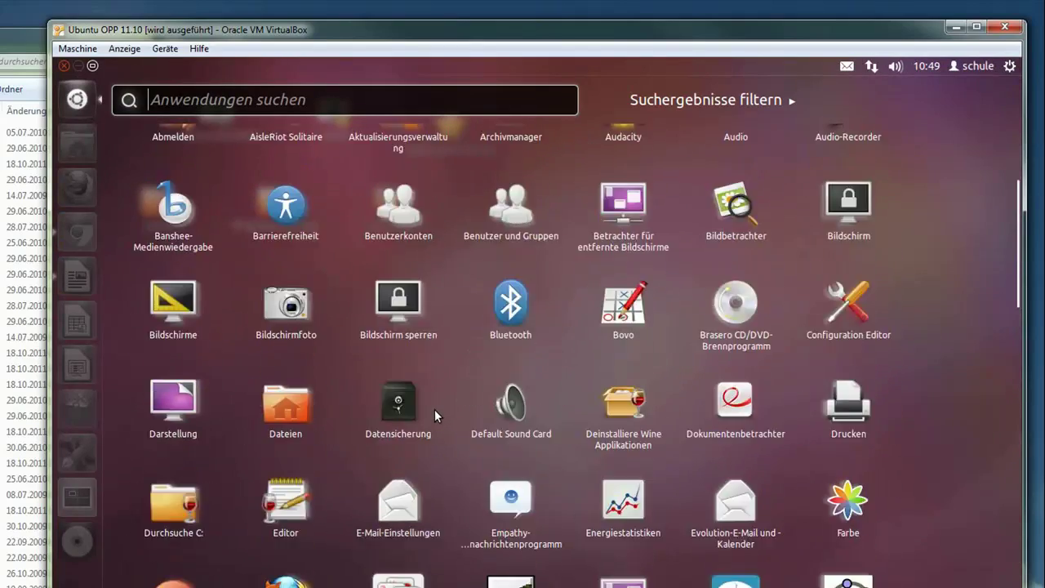
scroll(434, 409, "up", 3)
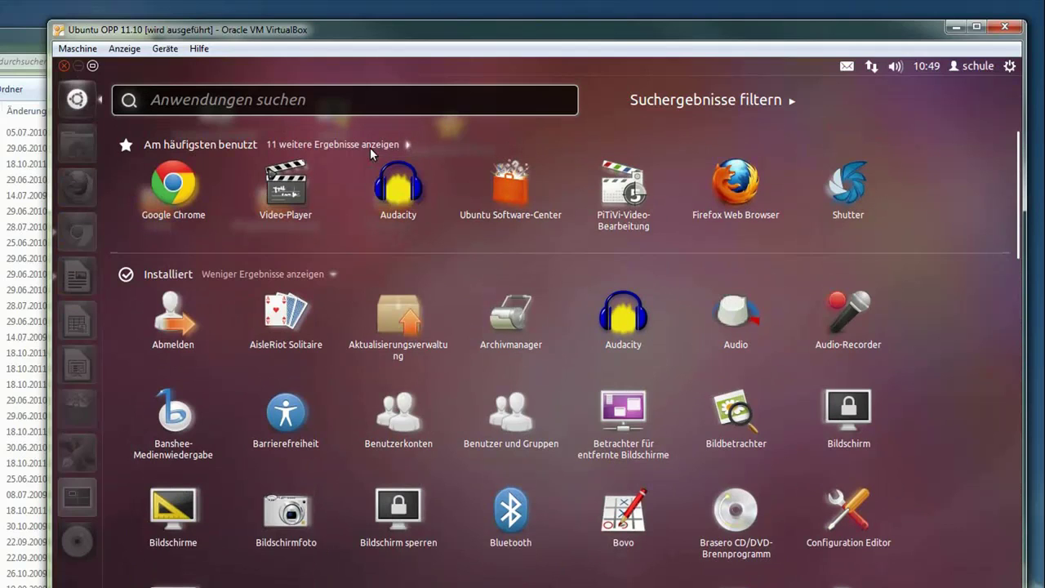
left_click(335, 274)
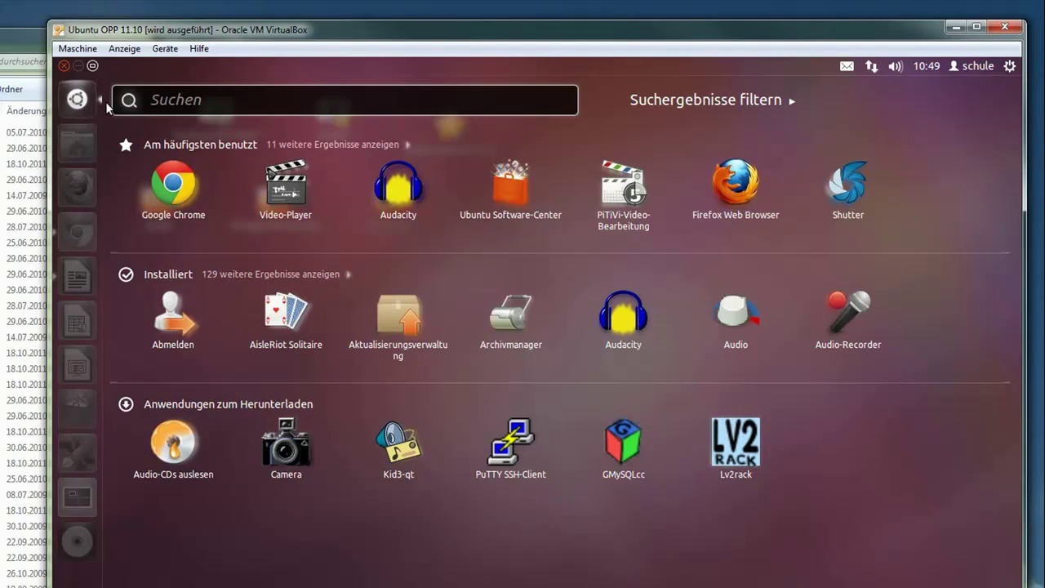
left_click(63, 66)
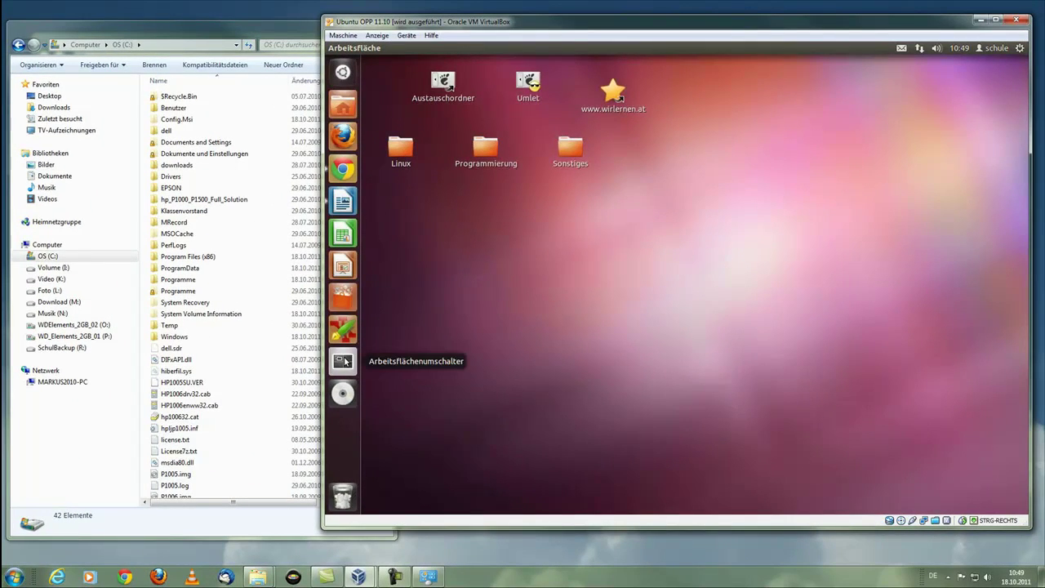
Show all four workspaces and zoom back into the first one with Chrome
left_click(344, 361)
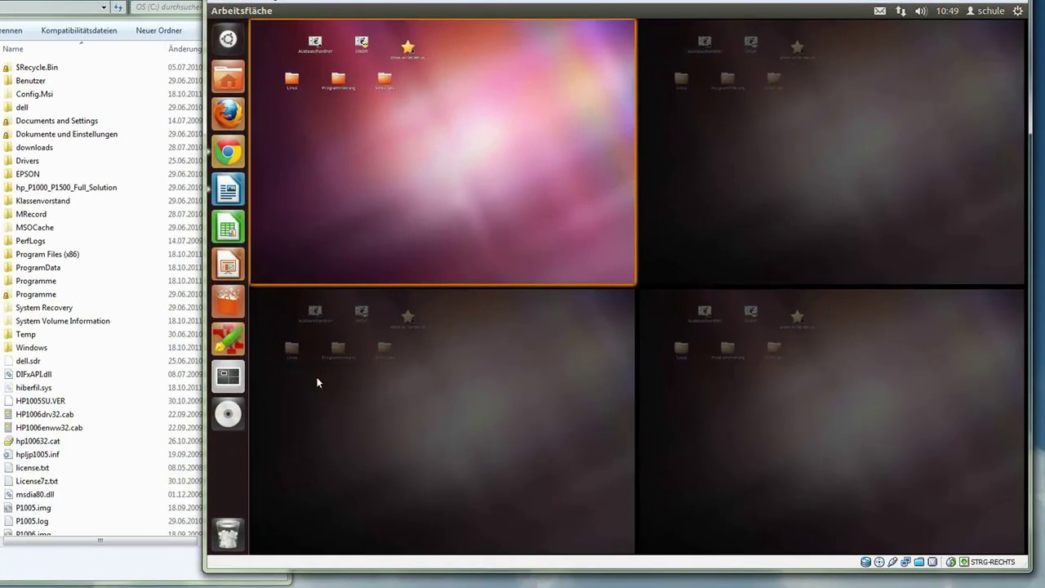
left_click(234, 155)
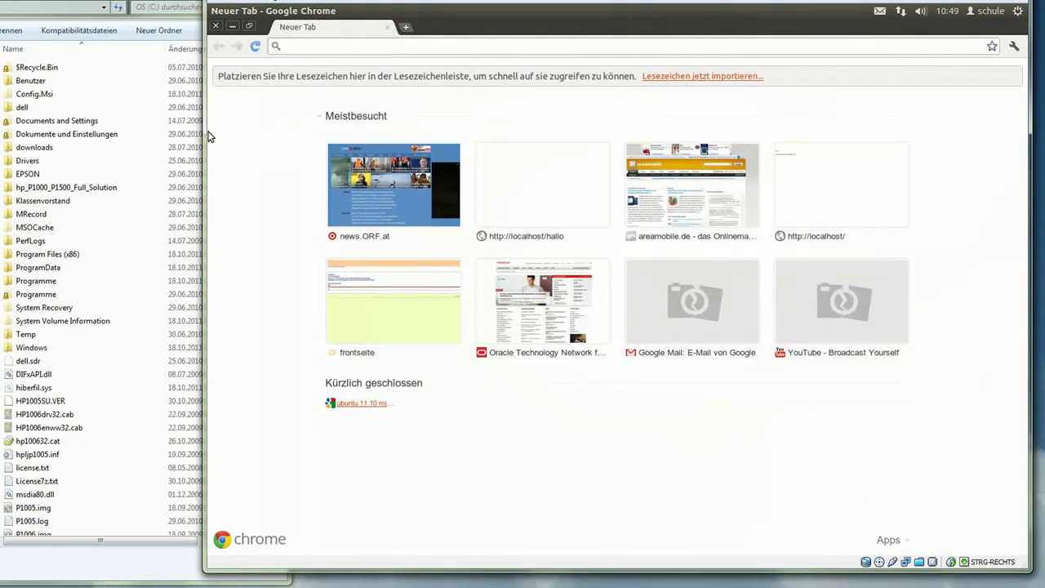
Launch a new LibreOffice Writer document and drag it to workspace 2 in the switcher
mouse_move(209, 137)
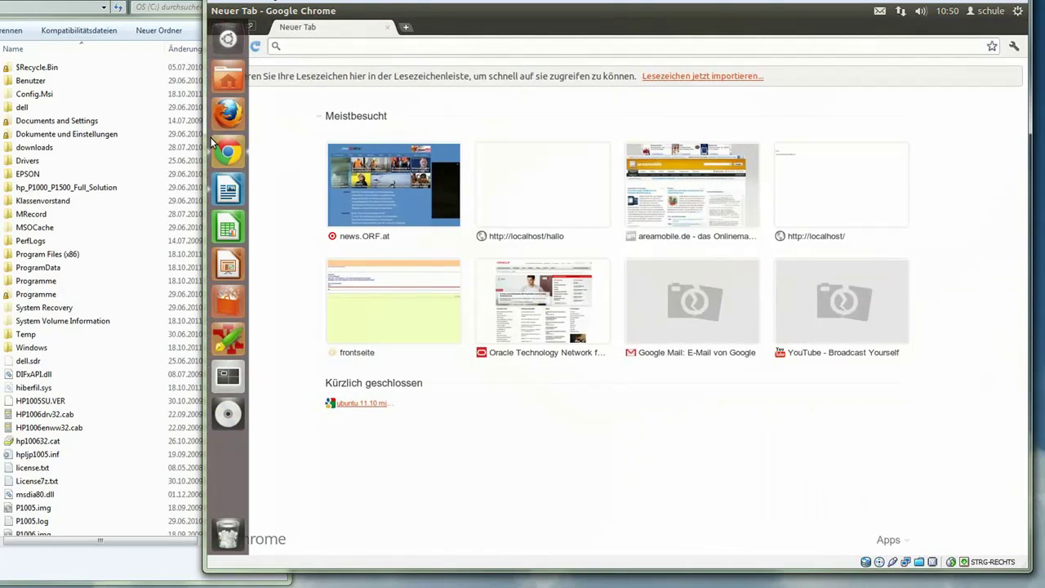
left_click(229, 196)
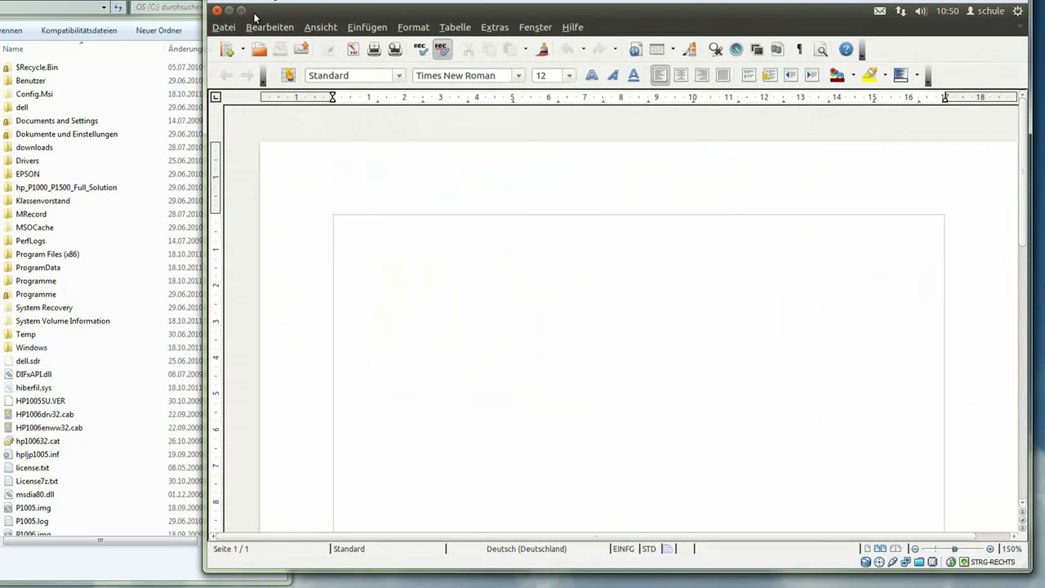
mouse_move(209, 314)
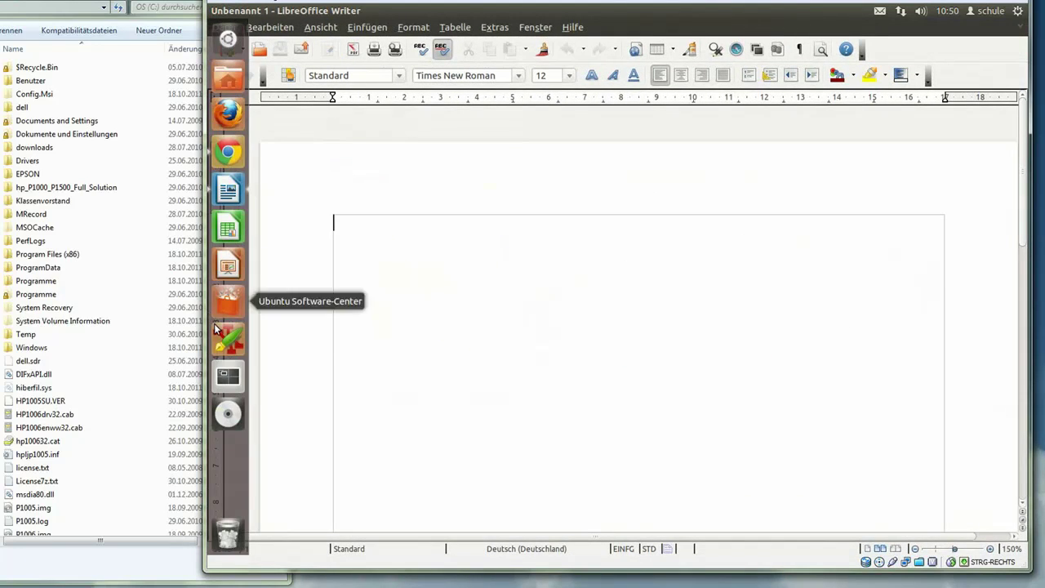
left_click(228, 376)
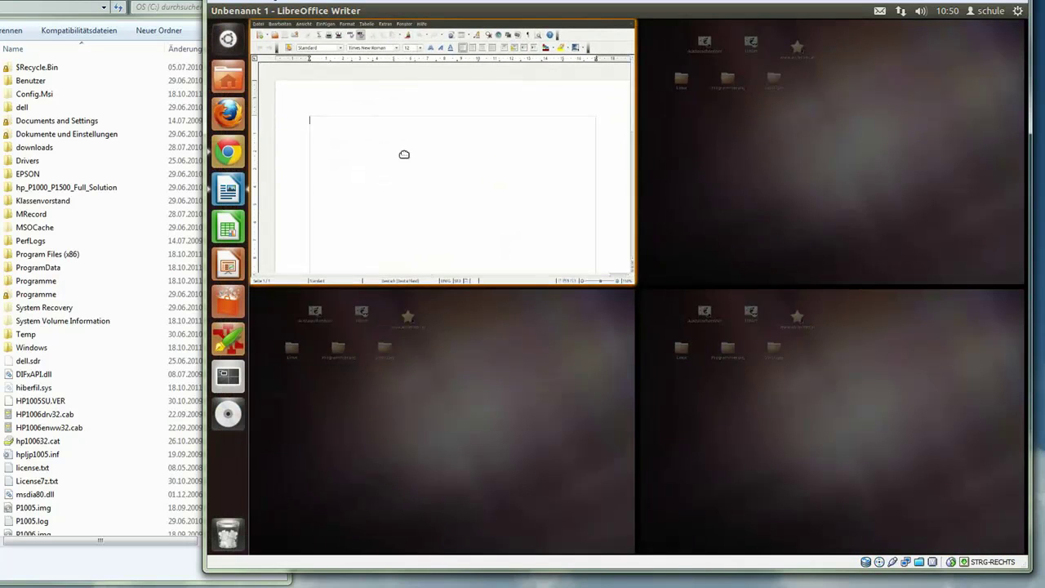
left_click_drag(404, 154, 792, 153)
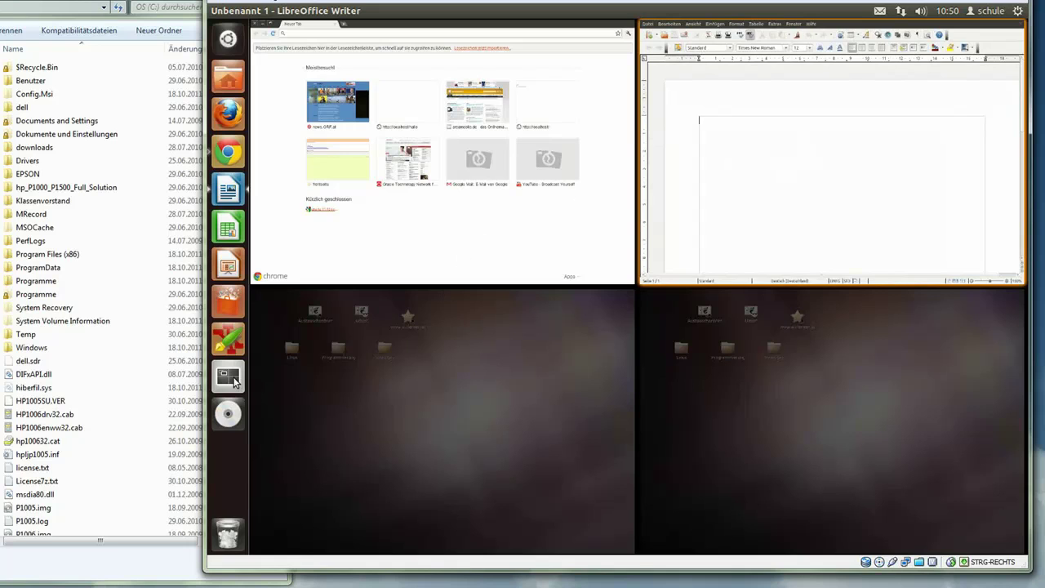
Switch to workspace 2 with Writer, then back to workspace 1 with Chrome
left_click(231, 378)
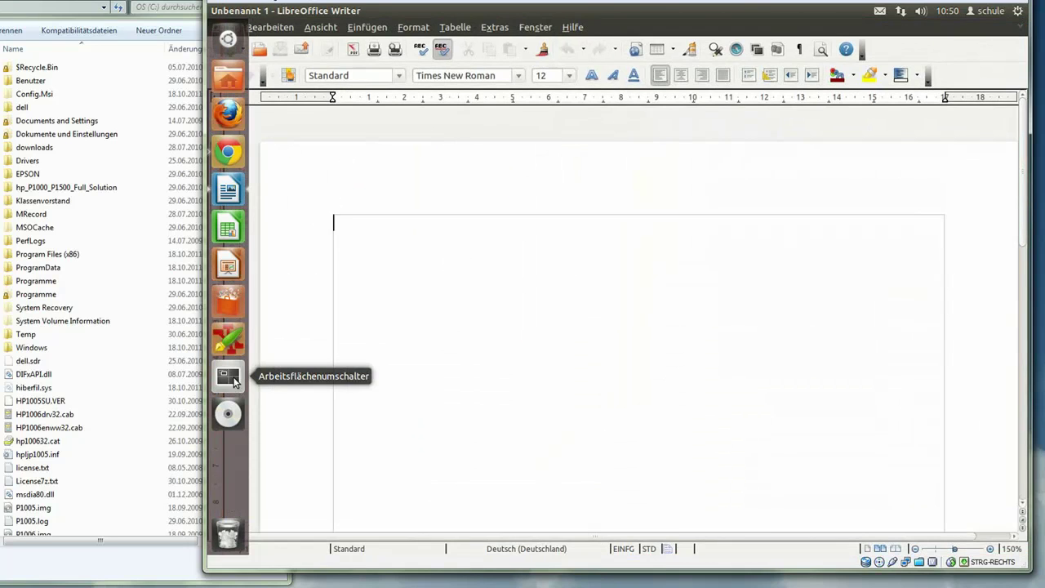
left_click(234, 380)
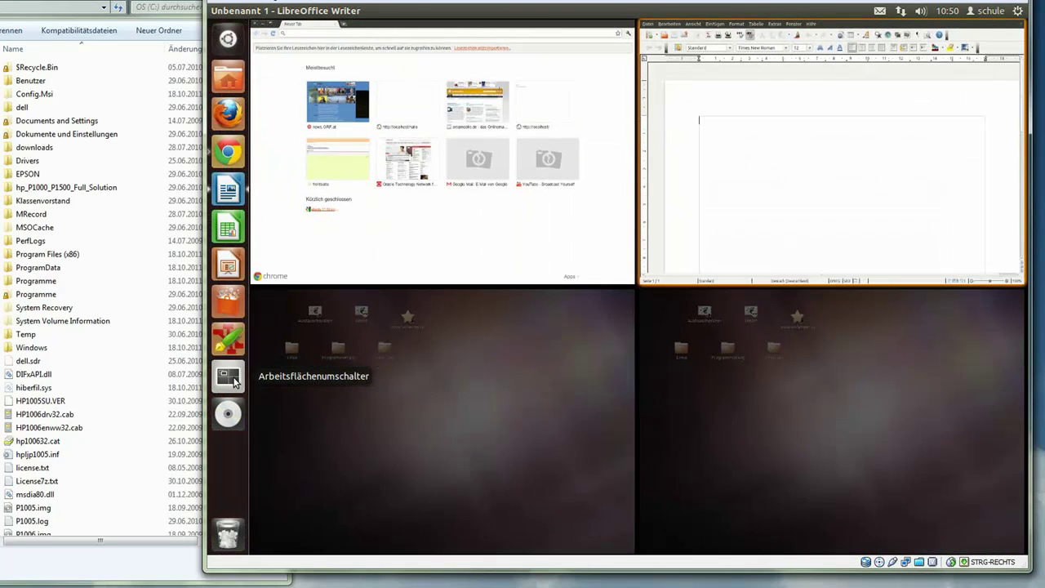
left_click(381, 204)
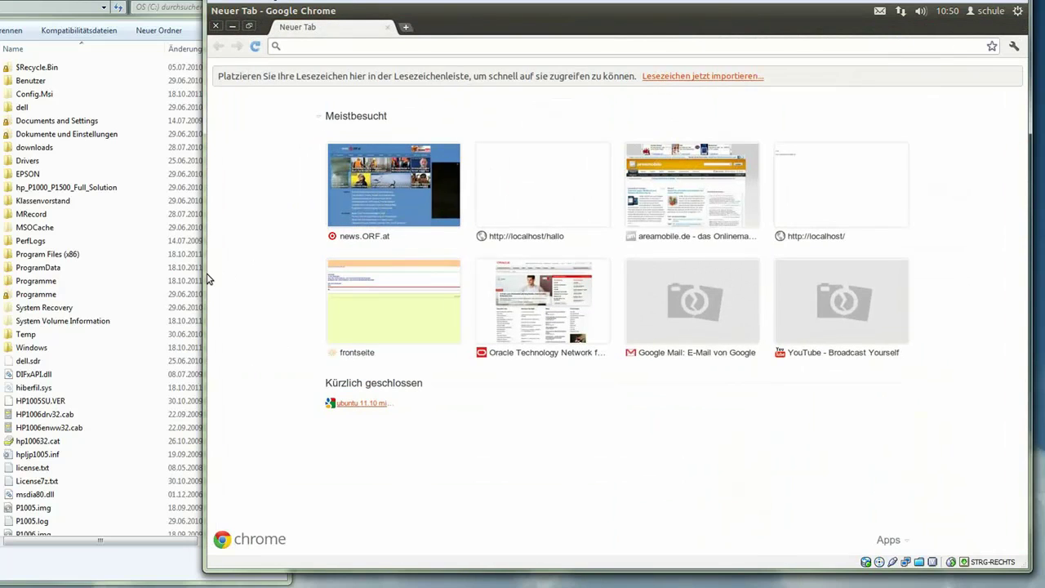
mouse_move(208, 278)
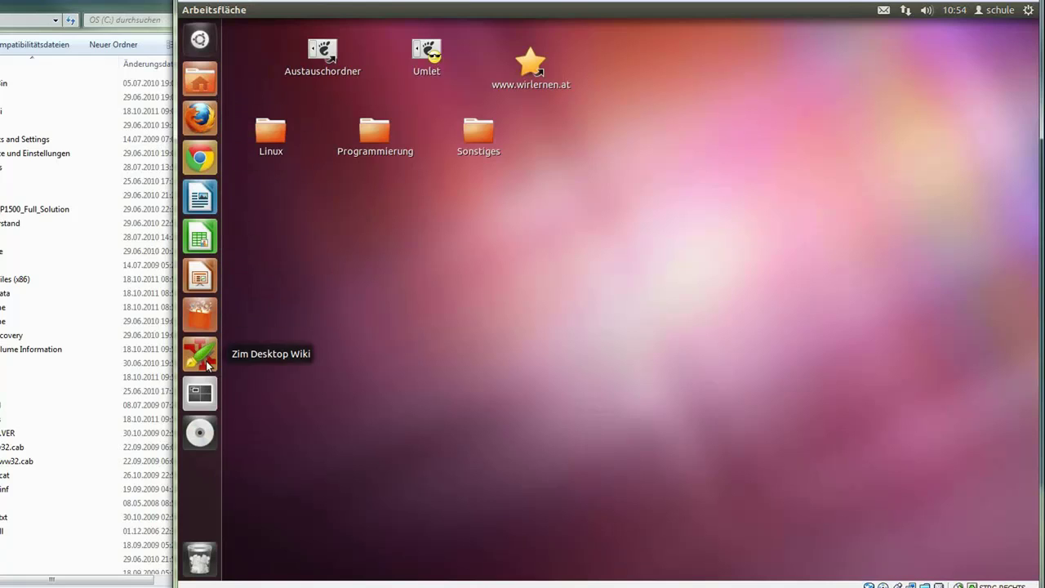
Inspect the Trash icon's context menu, then the desktop's context menu
right_click(208, 565)
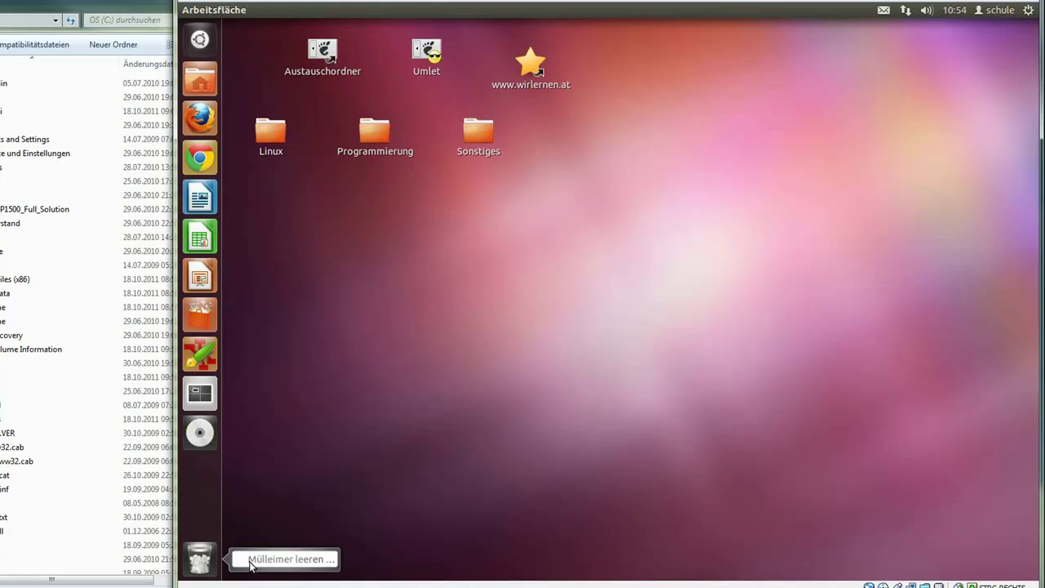
left_click(359, 406)
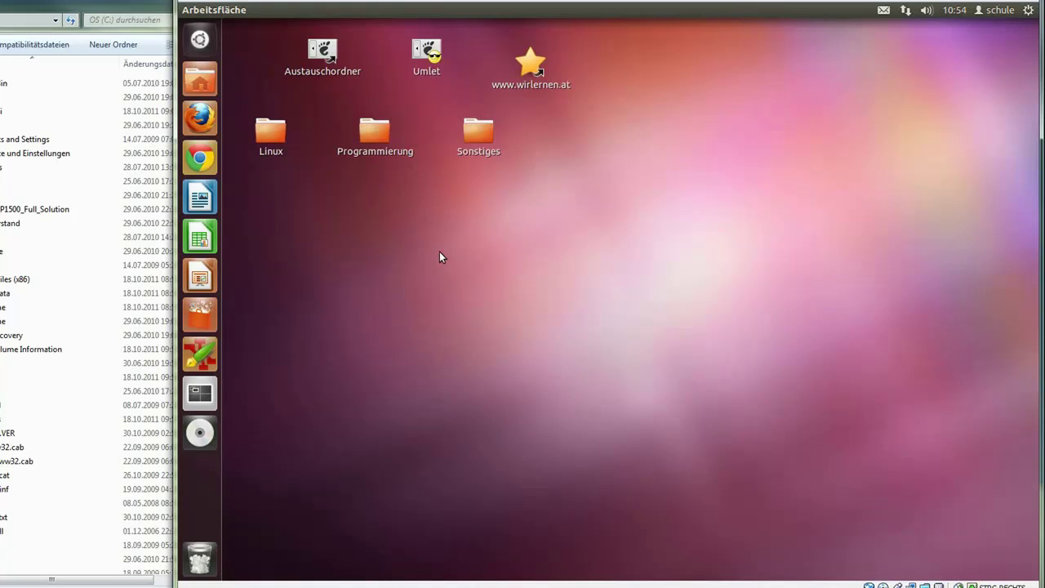
right_click(617, 203)
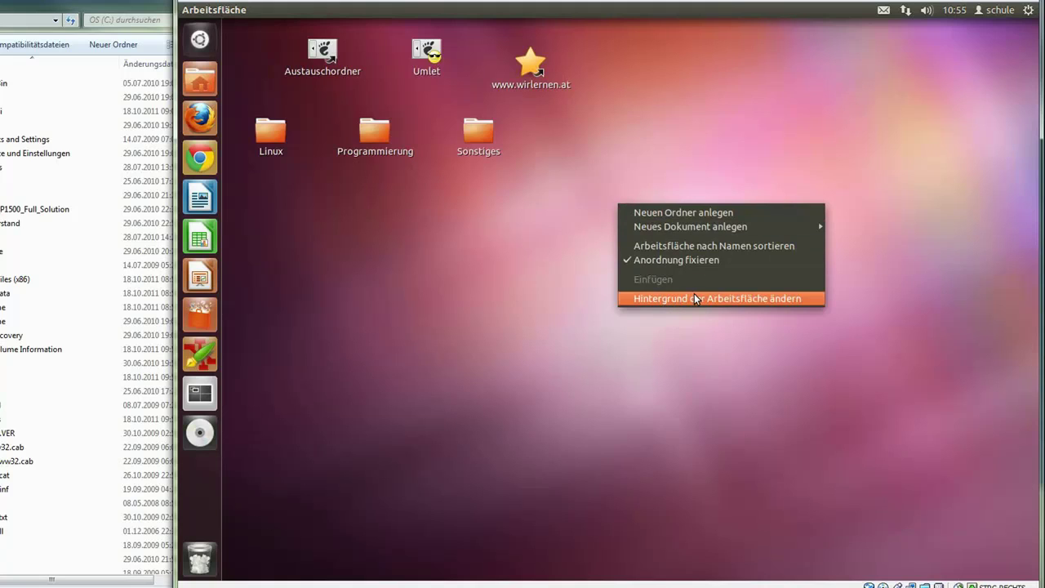
View the Darstellung background settings, close them, and bring up the gear session menu
left_click(667, 297)
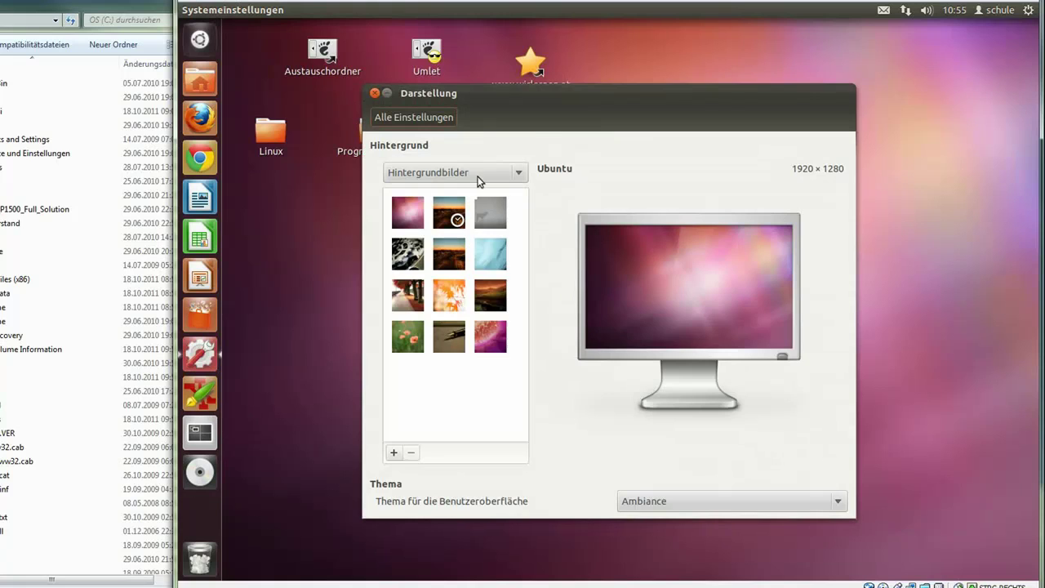
left_click(374, 93)
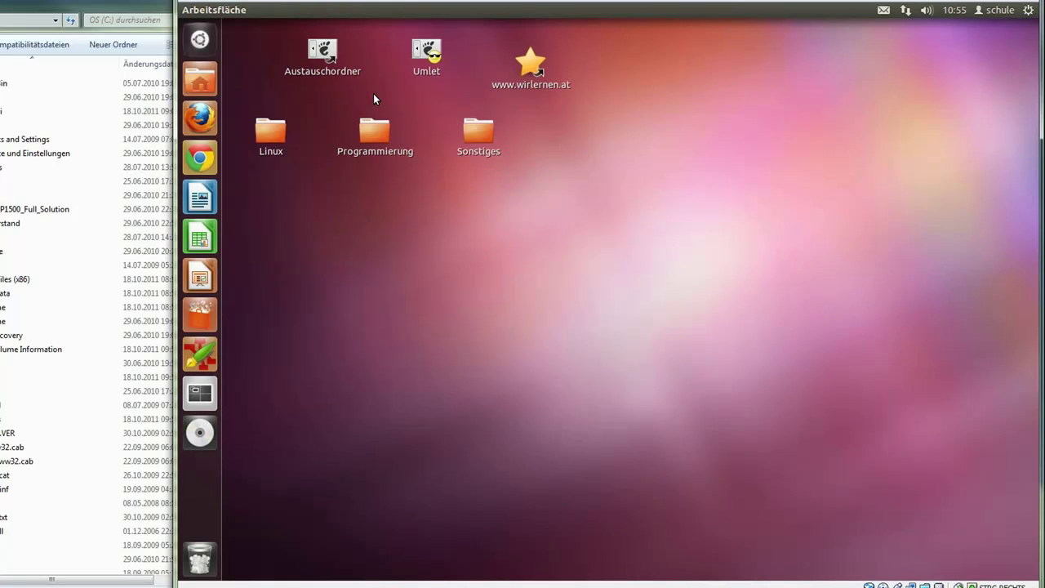
left_click(1029, 10)
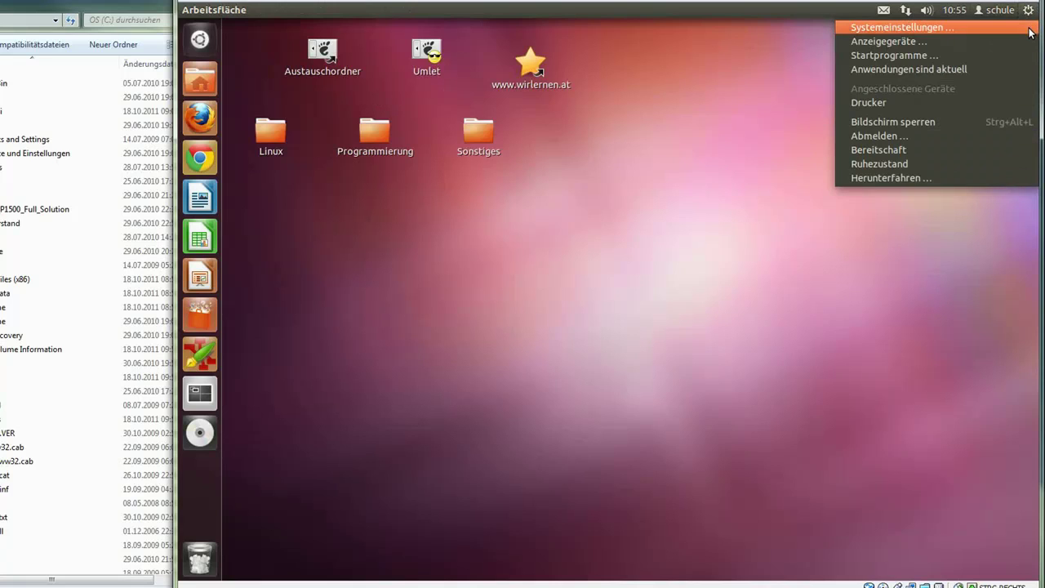
Open Ubuntu's Systemeinstellungen, then the Windows Systemsteuerung from the Start menu for comparison
left_click(1026, 31)
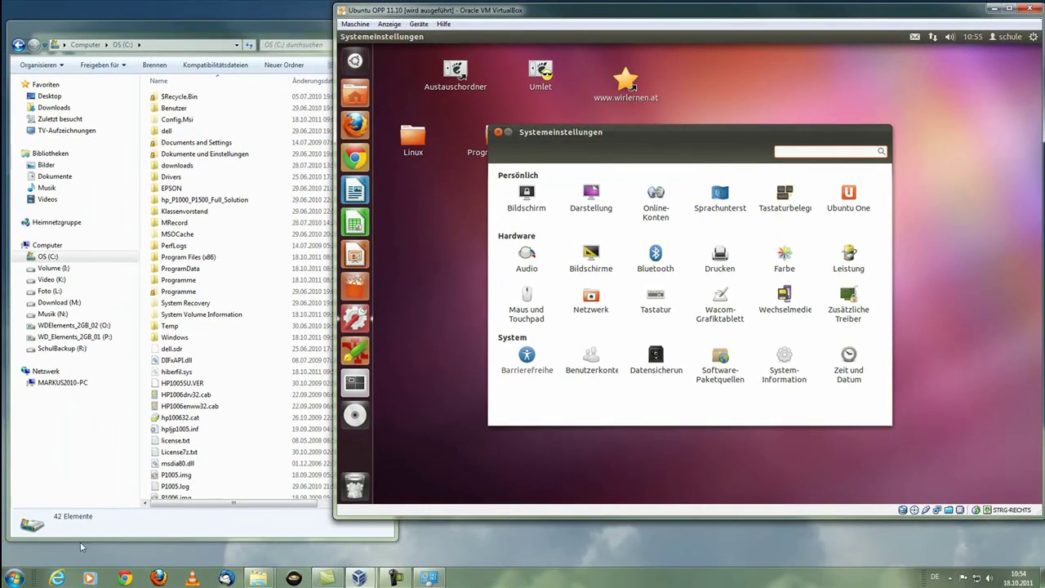
left_click(13, 578)
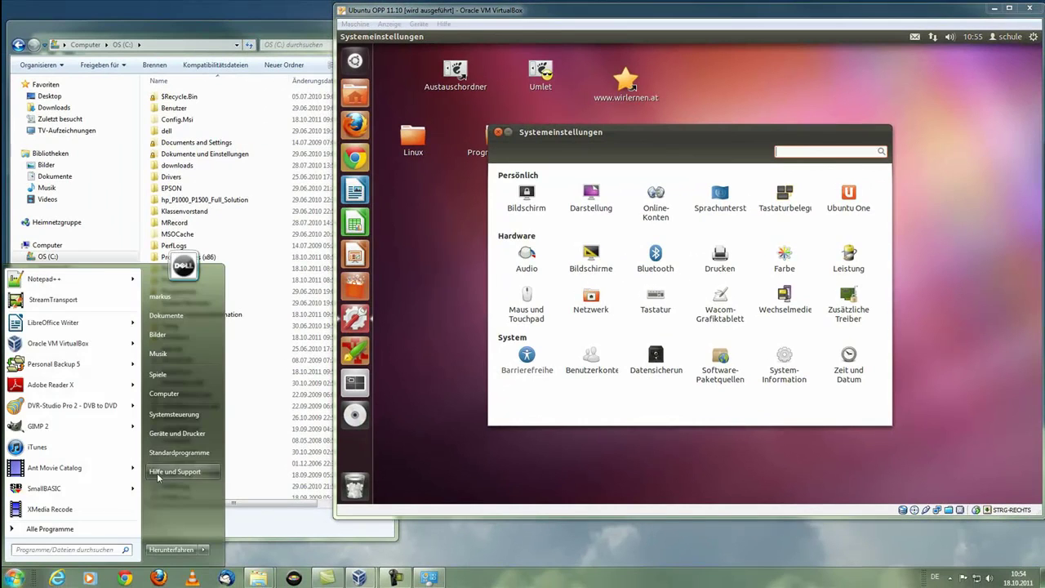
left_click(171, 414)
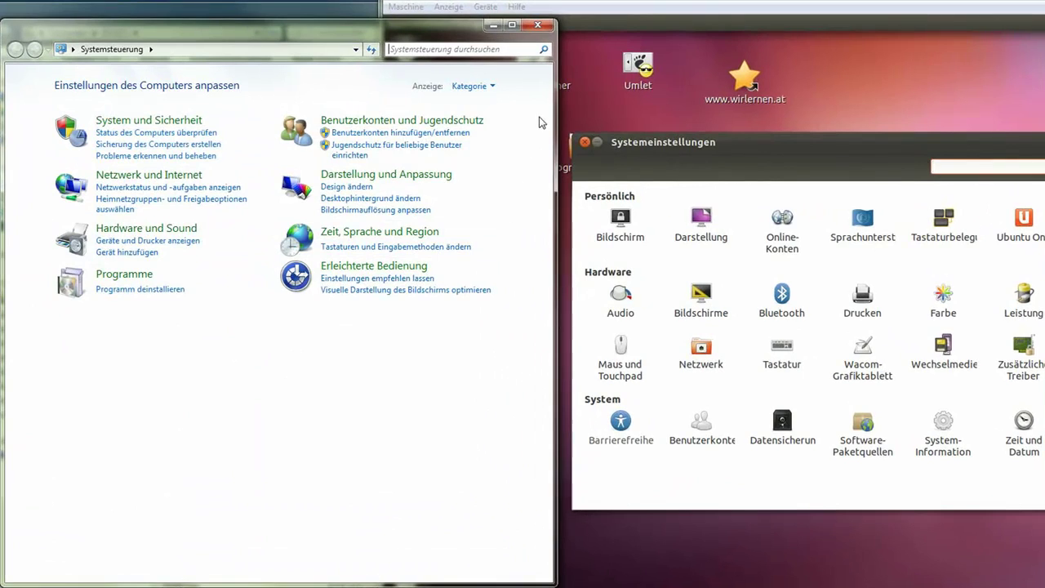
Narrow the Windows Control Panel window and bring the Ubuntu VirtualBox window to the front
left_click_drag(555, 131, 472, 131)
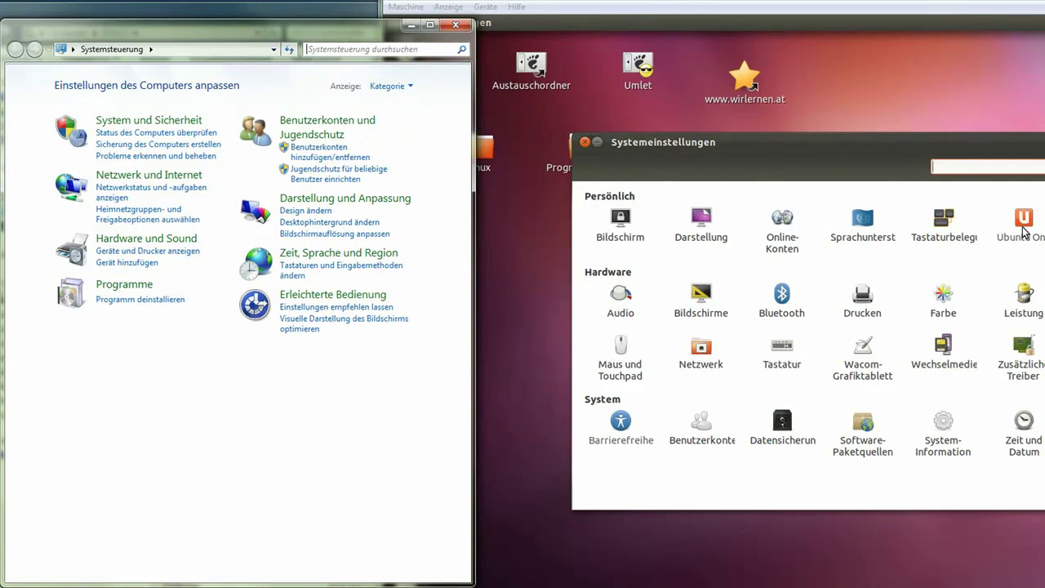
left_click(980, 253)
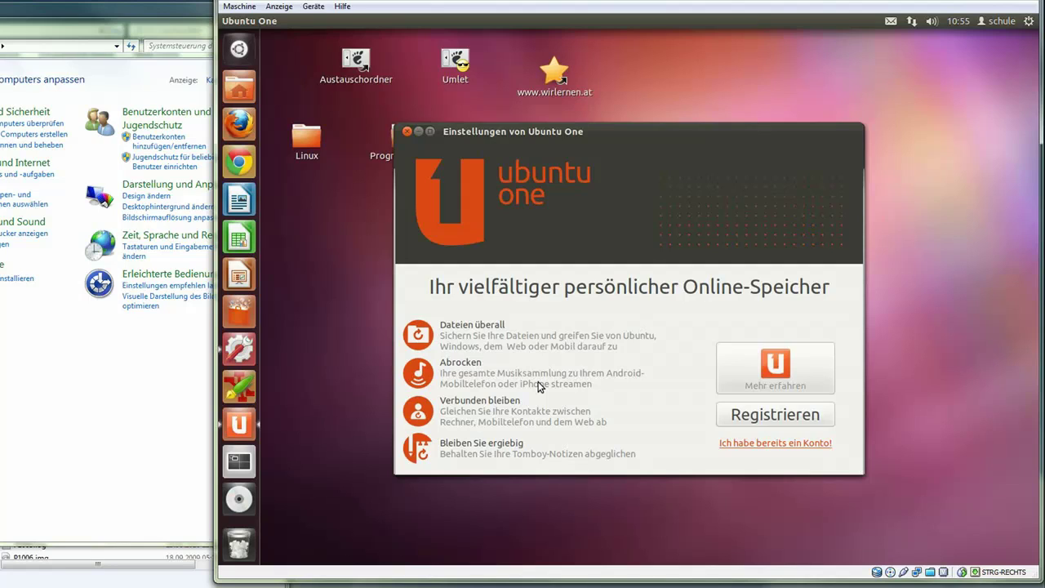
Close the Ubuntu One settings dialog and the Systemeinstellungen window
left_click(407, 132)
left_click(406, 132)
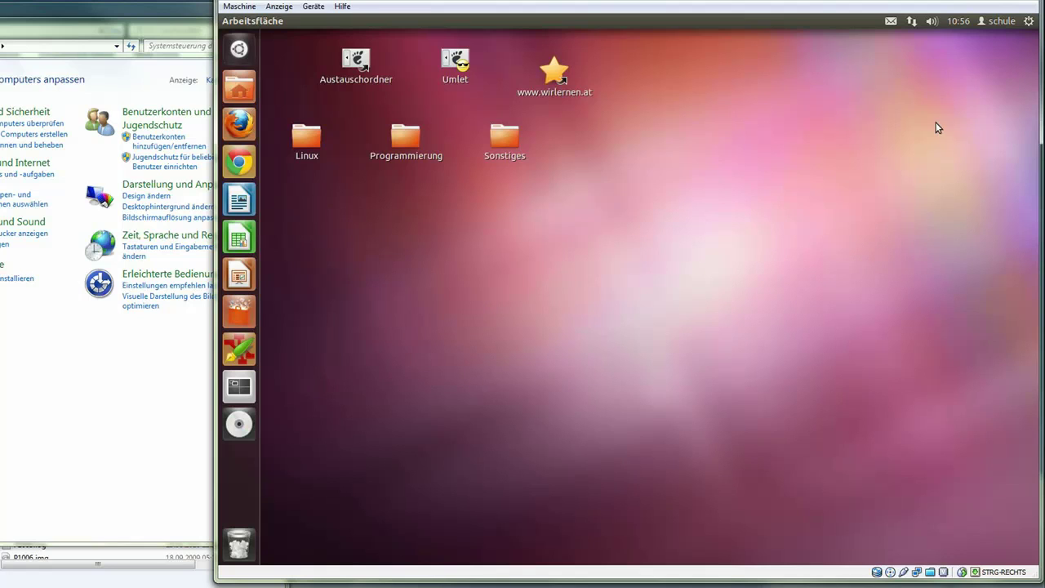
left_click(1028, 21)
mouse_move(1000, 21)
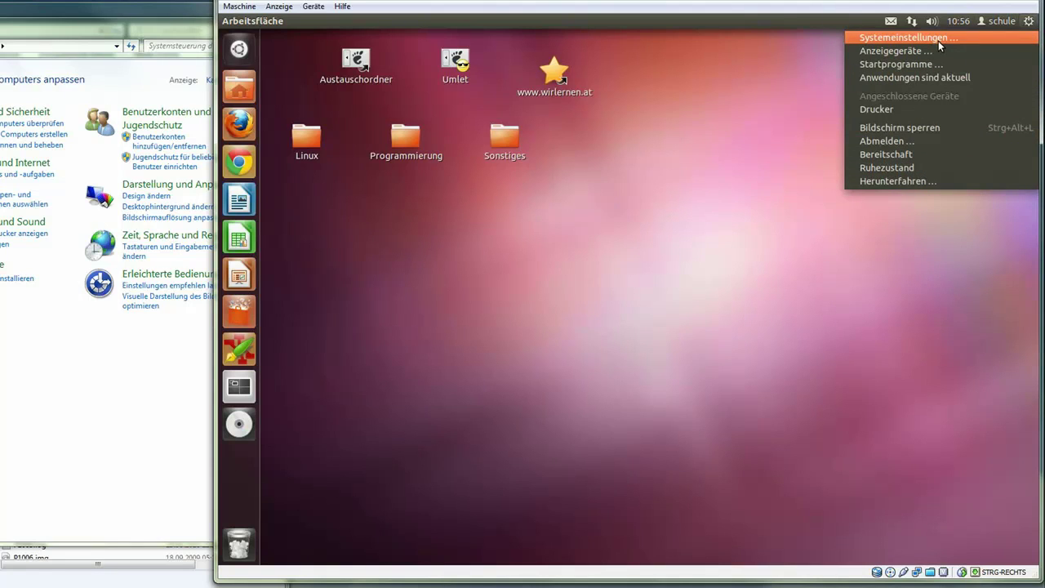
left_click(675, 135)
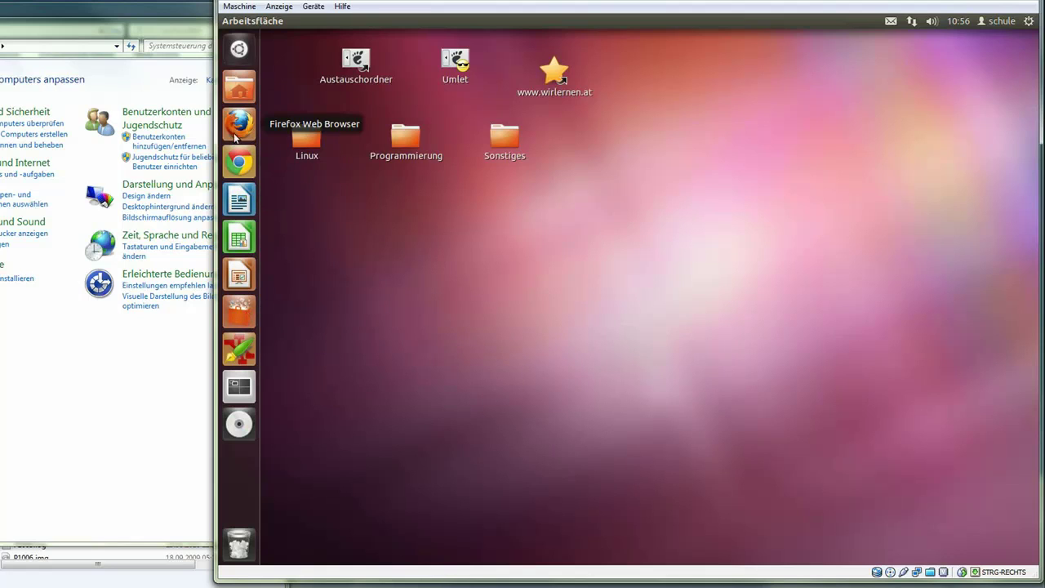
left_click(240, 49)
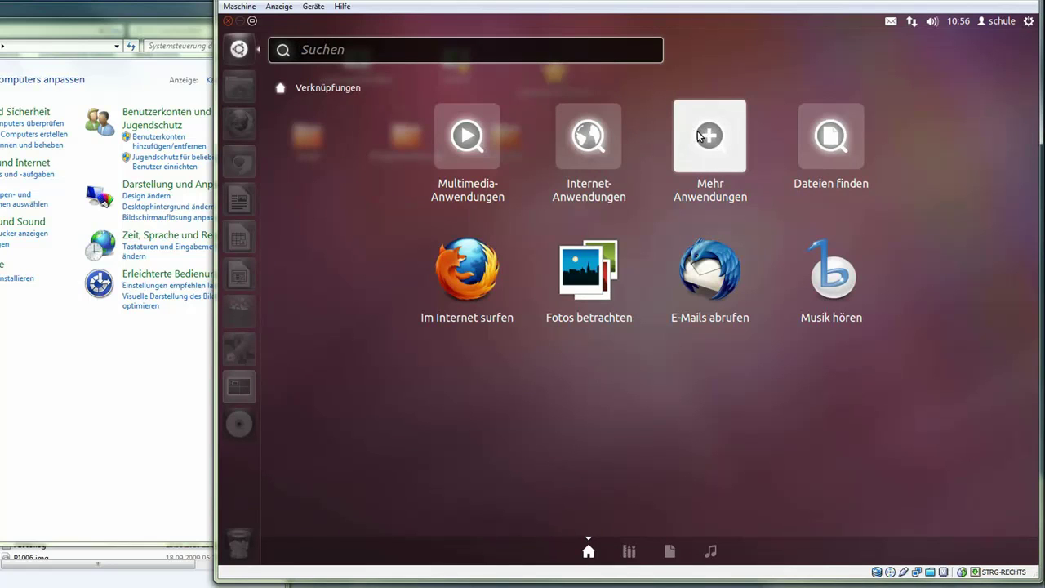
left_click(699, 136)
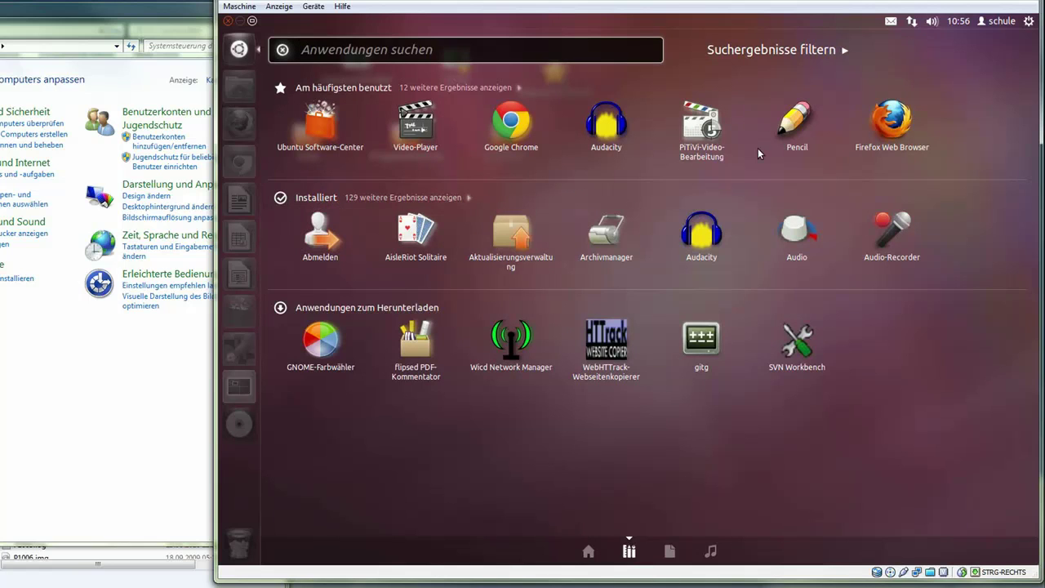
left_click(1029, 24)
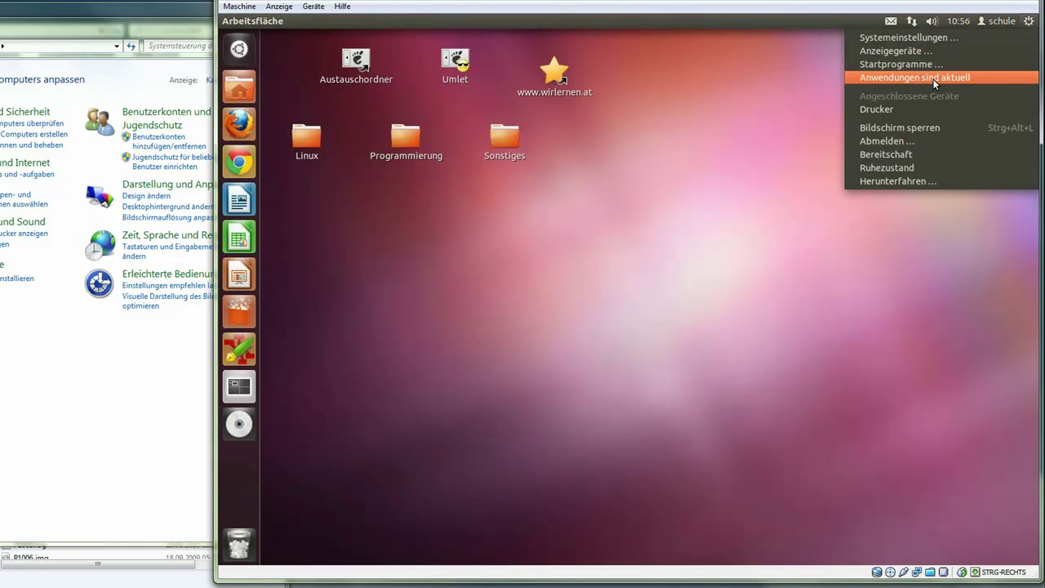
left_click(665, 211)
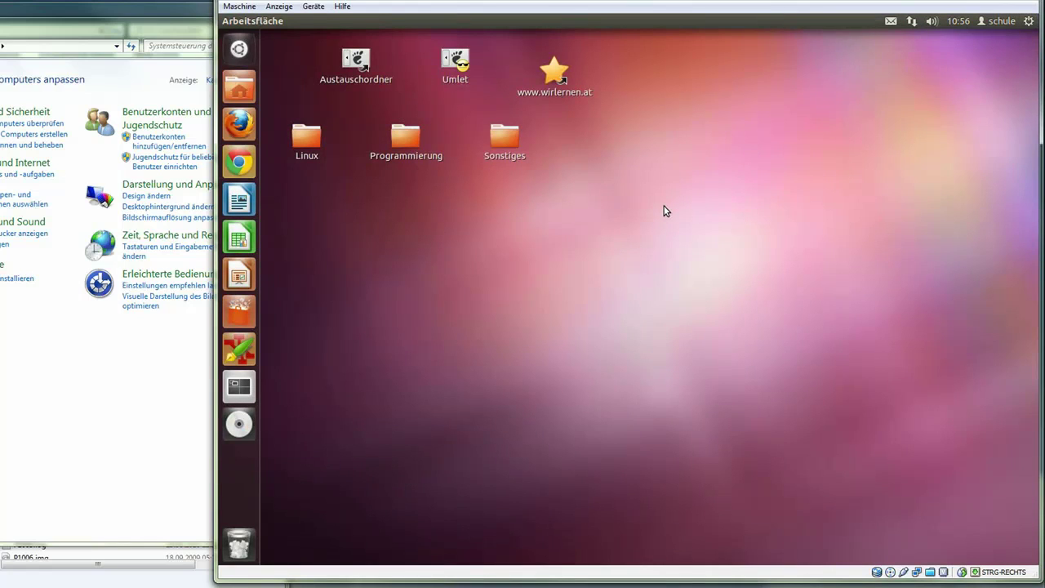